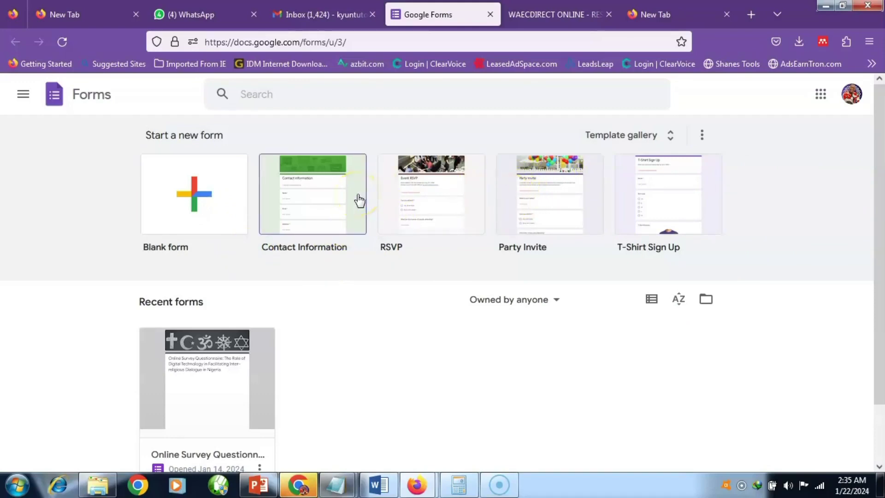
Create a new blank form and open its description for editing
{"action": "left_click", "coordinate": [198, 198]}
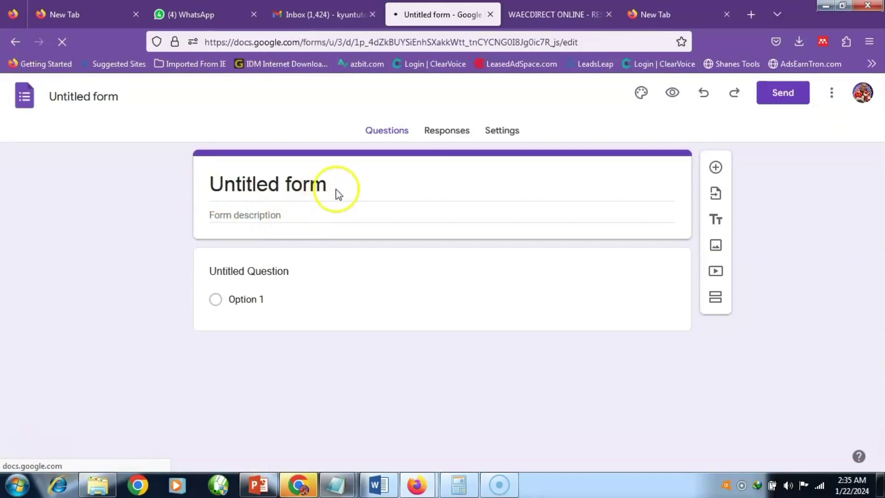
{"action": "left_click", "coordinate": [322, 210]}
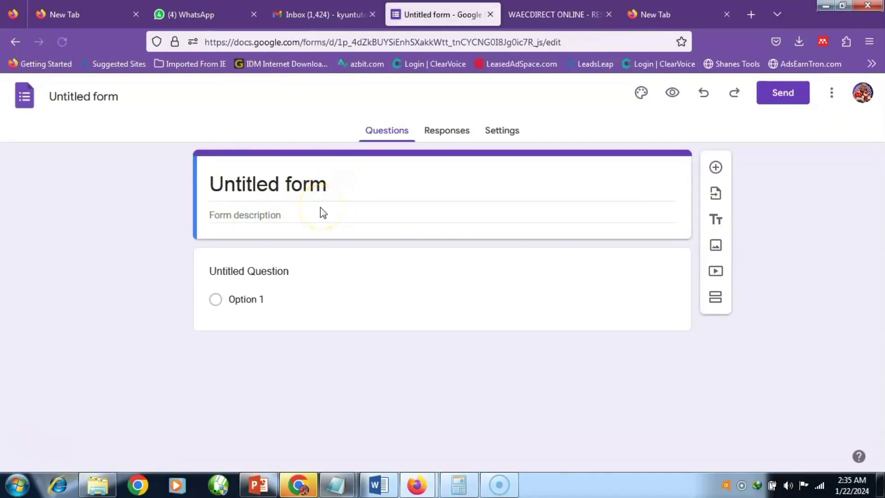
{"action": "left_click", "coordinate": [302, 214]}
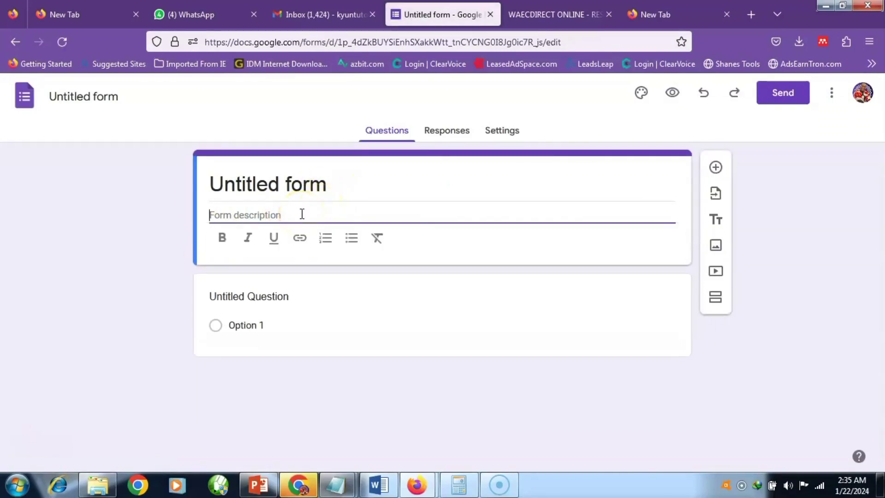
Switch to the Word questionnaire, copy the topic text after "TOPIC:" and return to the form in Firefox
{"action": "left_click", "coordinate": [386, 484]}
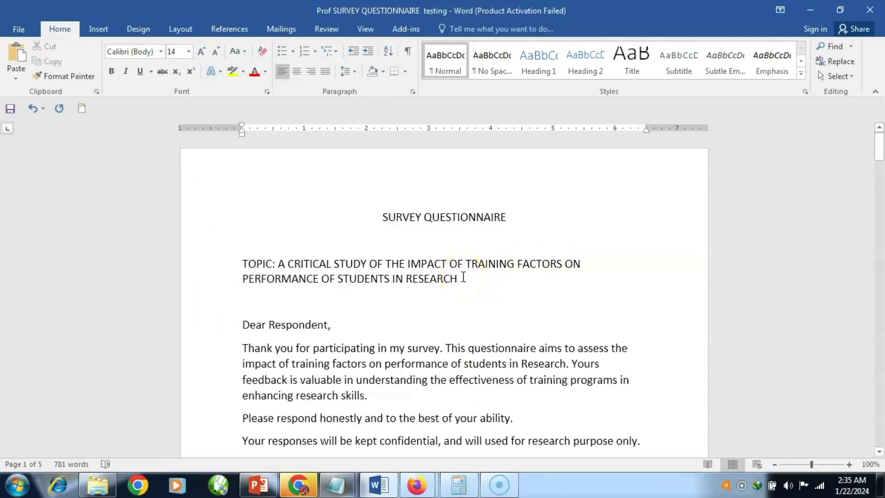
{"action": "left_click_drag", "start_coordinate": [463, 277], "coordinate": [281, 272]}
{"action": "key", "text": "ctrl+c"}
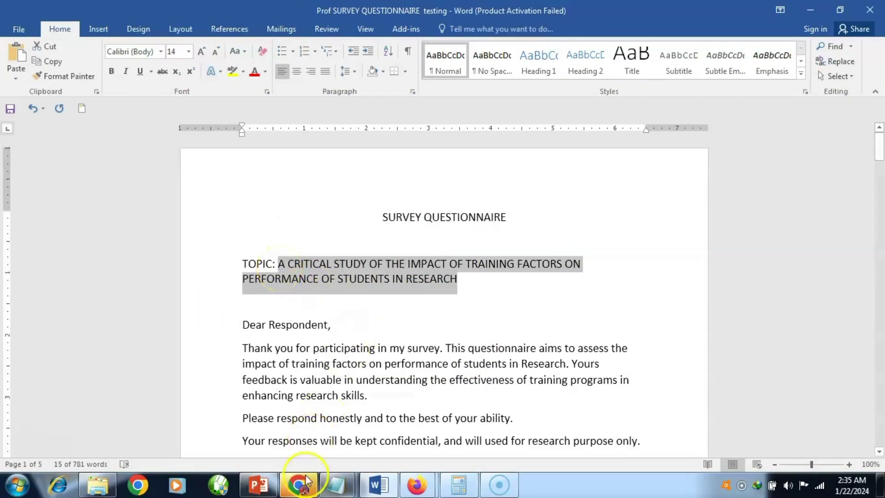
{"action": "mouse_move", "coordinate": [309, 489]}
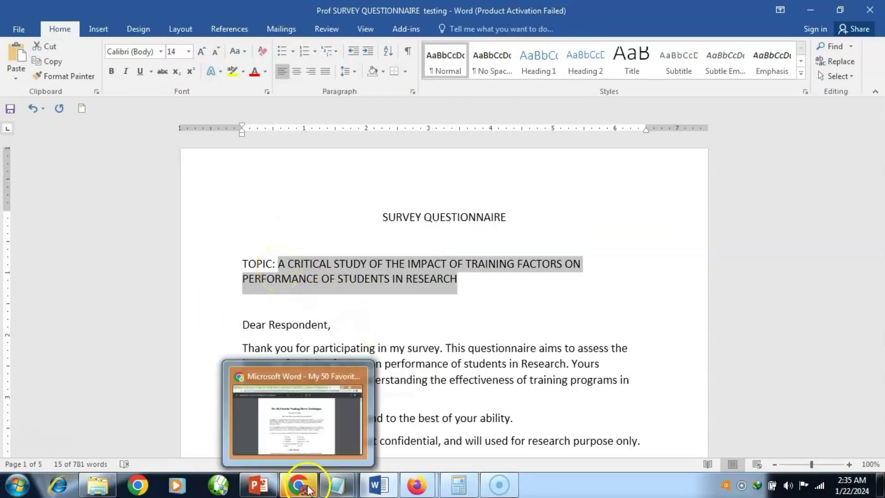
{"action": "left_click", "coordinate": [418, 487]}
{"action": "left_click", "coordinate": [356, 415]}
Paste the copied research topic into the form description
{"action": "left_click", "coordinate": [369, 216]}
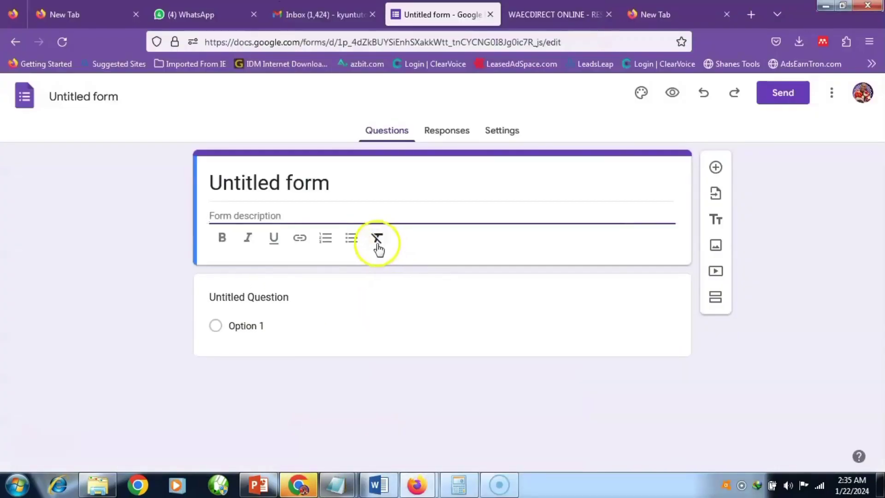
{"action": "key", "text": "ctrl+v"}
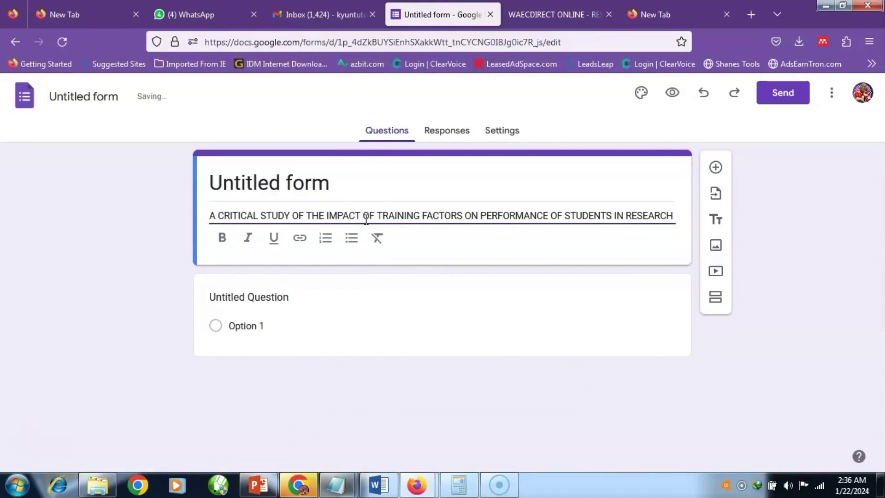
Add the copied topic "A CRITICAL STUDY OF THE IMPACT OF TRAINING FACTORS ON PERFORMANCE OF STUDENTS IN RESEARCH" to the form title
{"action": "left_click", "coordinate": [351, 185]}
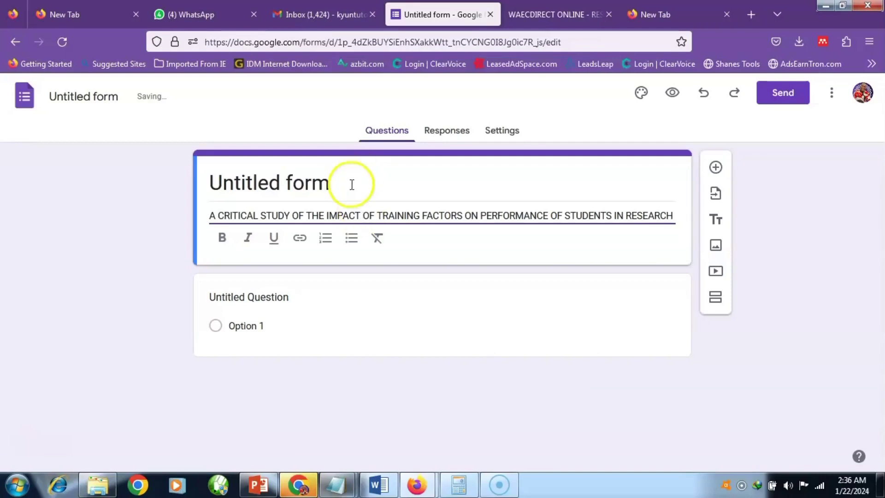
{"action": "left_click", "coordinate": [387, 191]}
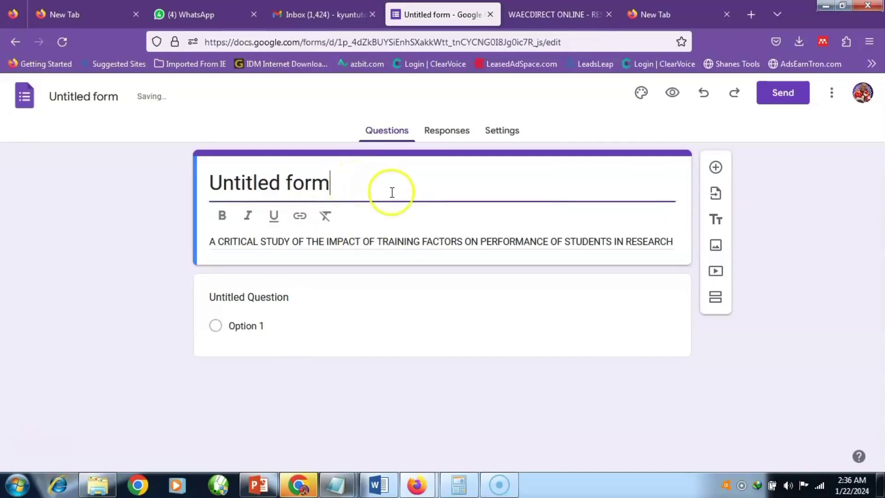
{"action": "key", "text": "BackSpace"}
{"action": "key", "text": "BackSpace"}
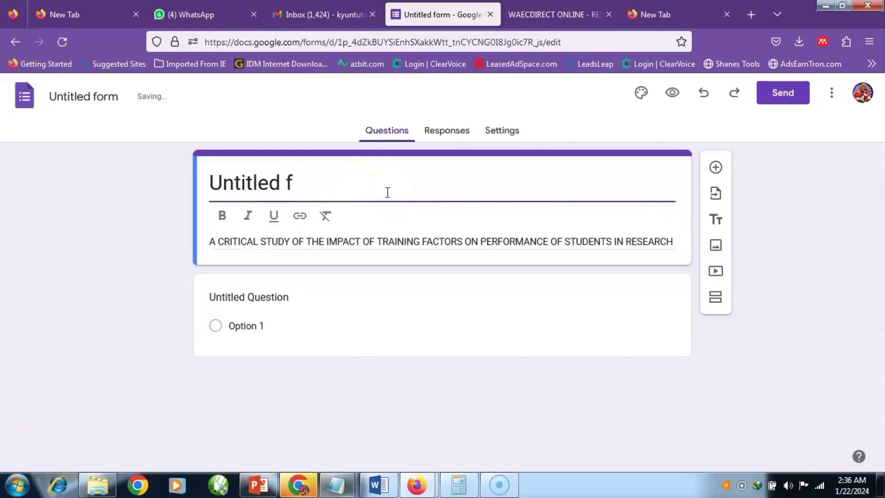
{"action": "key", "text": "BackSpace"}
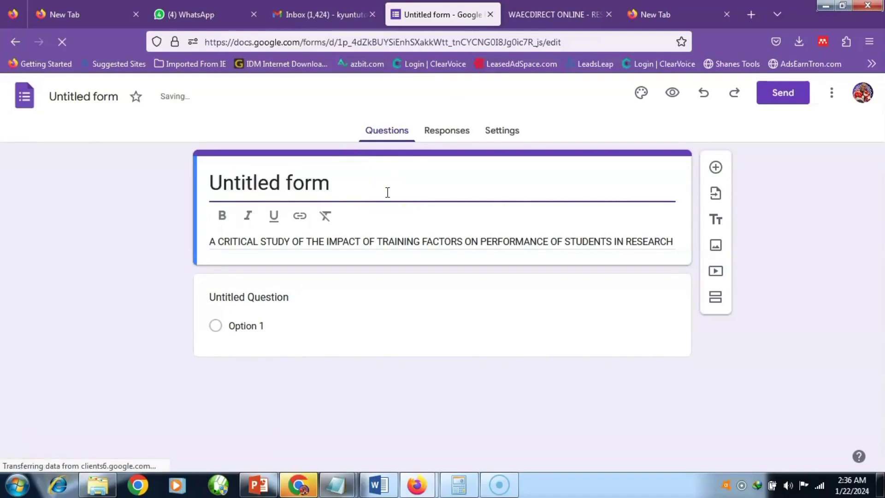
{"action": "key", "text": "ctrl+v"}
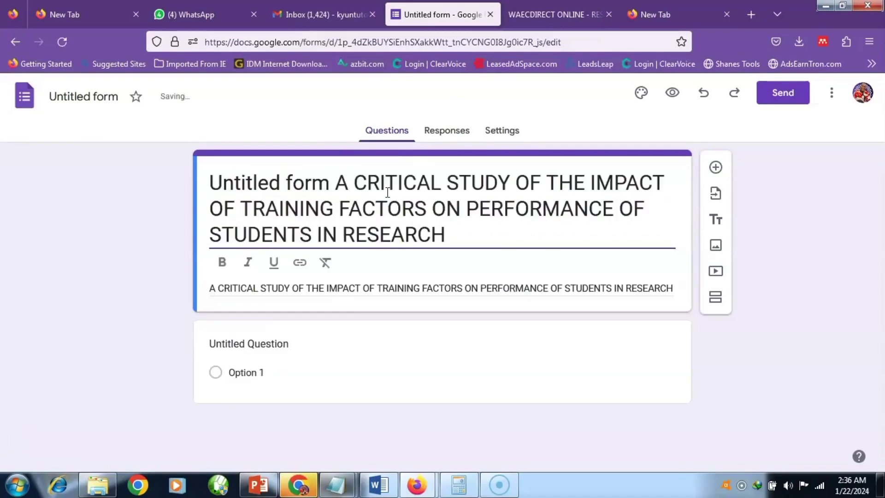
Delete the duplicate topic text from the form description
{"action": "left_click", "coordinate": [586, 267]}
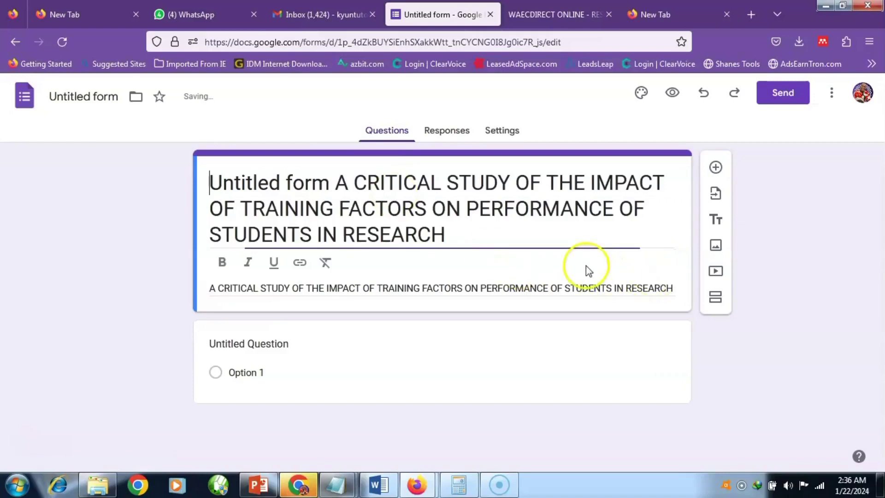
{"action": "triple_click", "coordinate": [634, 285]}
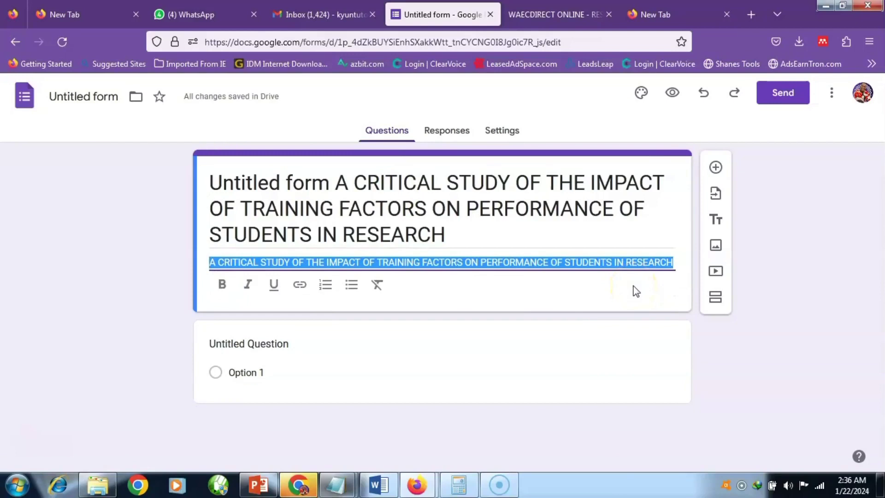
{"action": "key", "text": "BackSpace"}
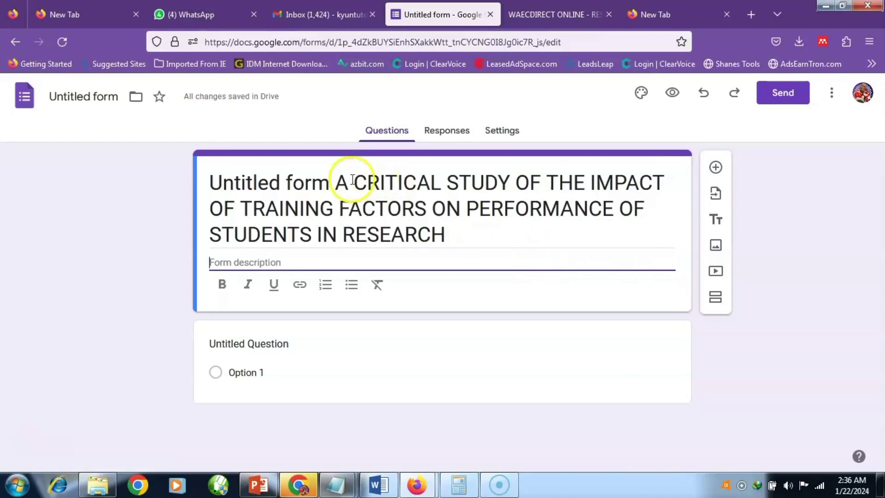
Remove the words "Untitled form" from the start of the form title, keeping only the research topic
{"action": "left_click", "coordinate": [335, 183]}
{"action": "key", "text": "BackSpace"}
{"action": "key", "text": "BackSpace"}
{"action": "key", "text": "BackSpace"}
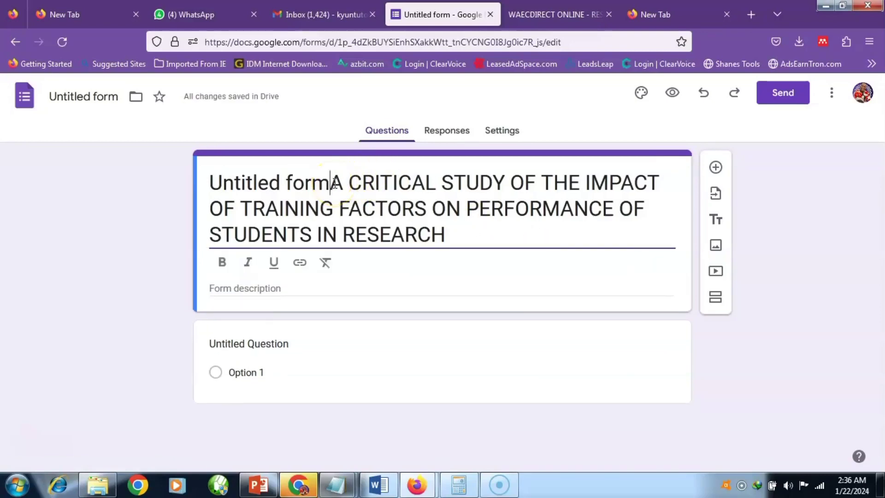
{"action": "key", "text": "BackSpace"}
{"action": "key", "text": "BackSpace"}
{"action": "key", "text": "BackSpace"}
{"action": "key", "text": "BackSpace"}
{"action": "key", "text": "BackSpace"}
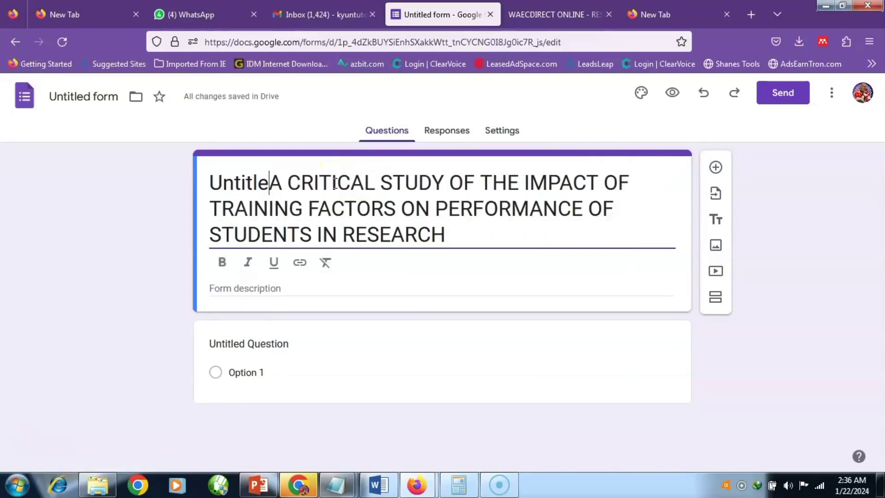
{"action": "key", "text": "BackSpace"}
{"action": "key", "text": "BackSpace"}
{"action": "key", "text": "BackSpace"}
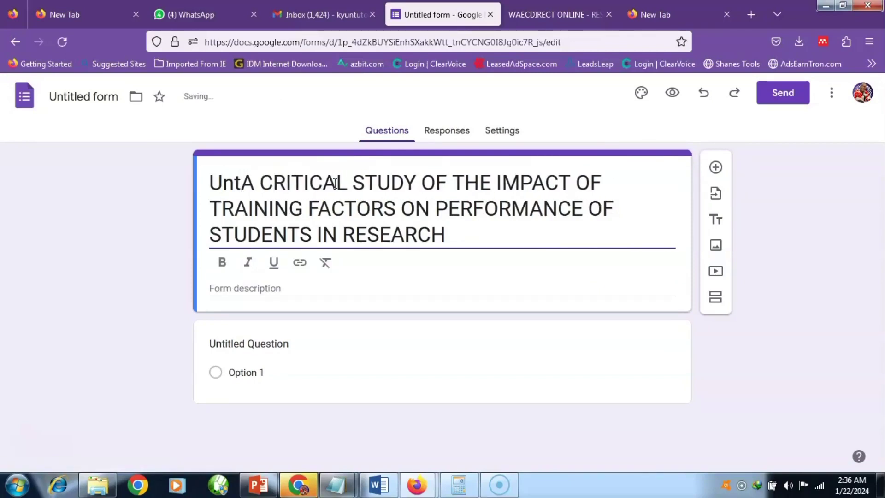
{"action": "key", "text": "BackSpace"}
{"action": "key", "text": "BackSpace"}
{"action": "key", "text": "BackSpace"}
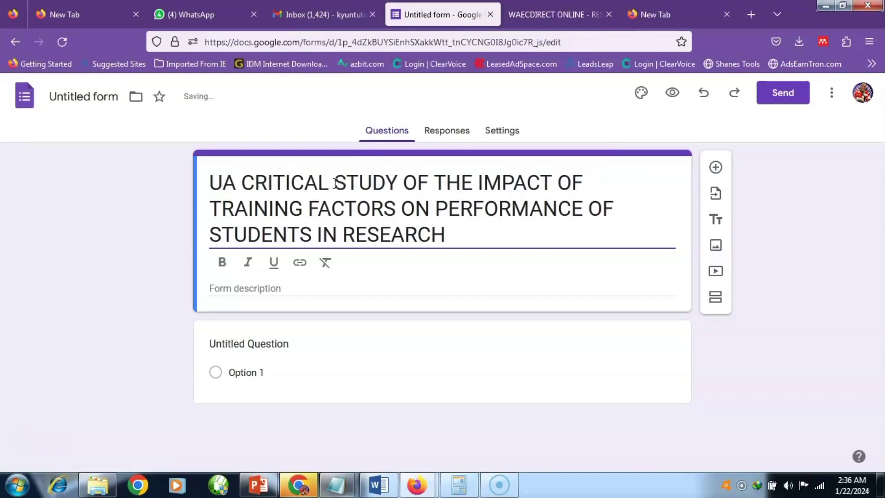
{"action": "left_click", "coordinate": [363, 263]}
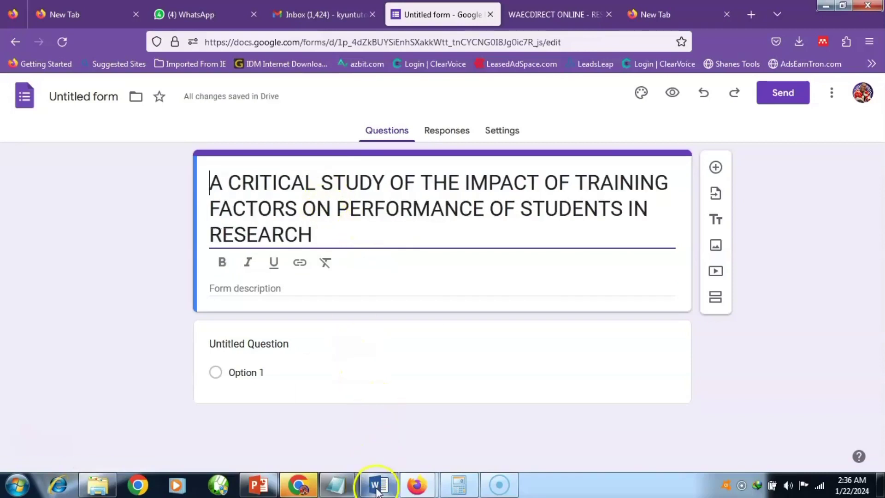
Switch to the Word questionnaire and copy the text from "Dear Respondent," through the end of the Performance paragraph
{"action": "mouse_move", "coordinate": [378, 484]}
{"action": "left_click", "coordinate": [372, 438]}
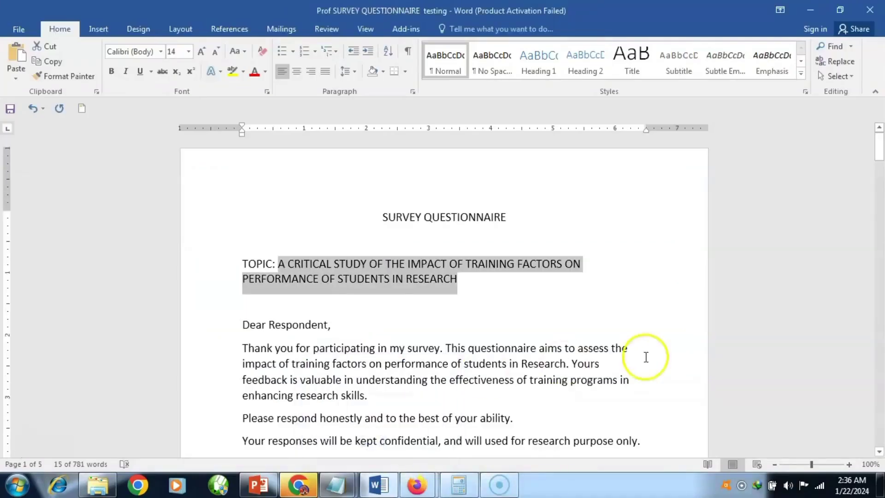
{"action": "left_click_drag", "start_coordinate": [884, 150], "coordinate": [879, 182]}
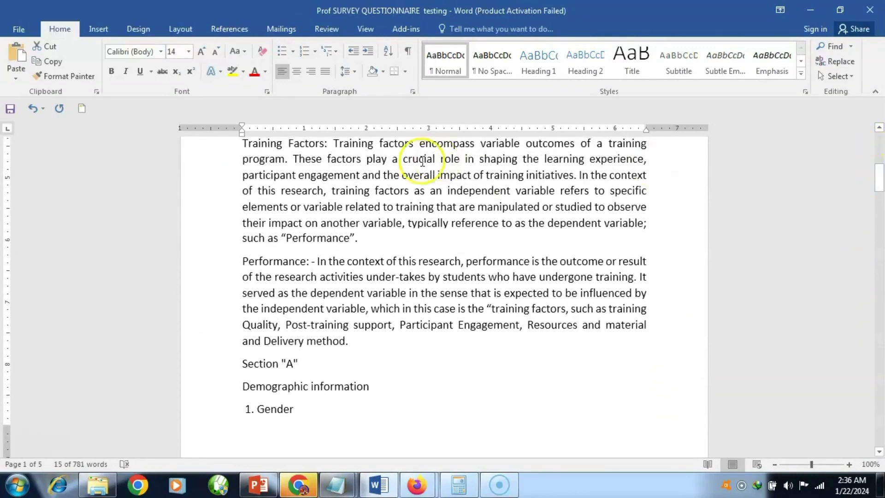
{"action": "left_click_drag", "start_coordinate": [356, 343], "coordinate": [246, 182]}
{"action": "key", "text": "ctrl+c"}
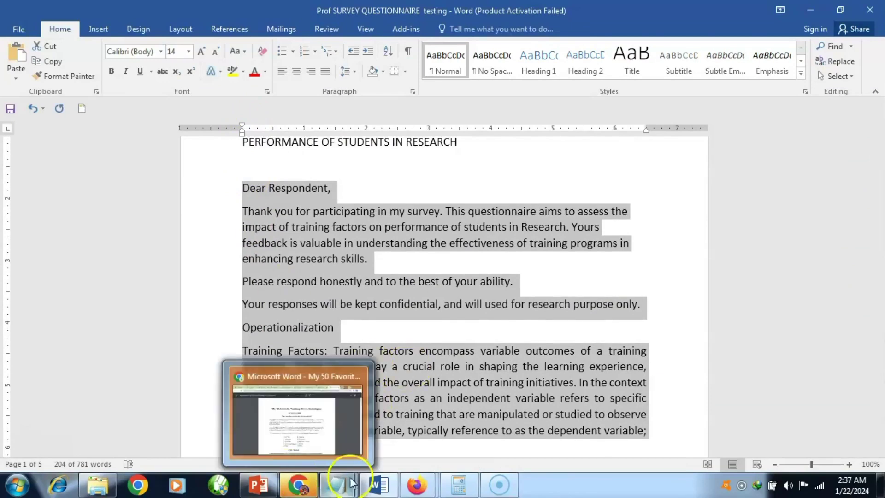
Switch back to the form in Firefox and paste the copied introduction into the form description
{"action": "mouse_move", "coordinate": [417, 489]}
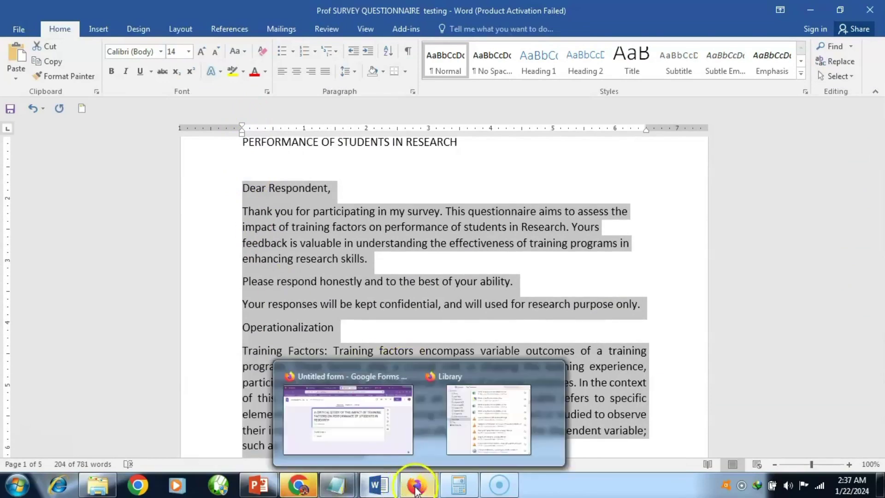
{"action": "left_click", "coordinate": [353, 418]}
{"action": "left_click", "coordinate": [331, 285]}
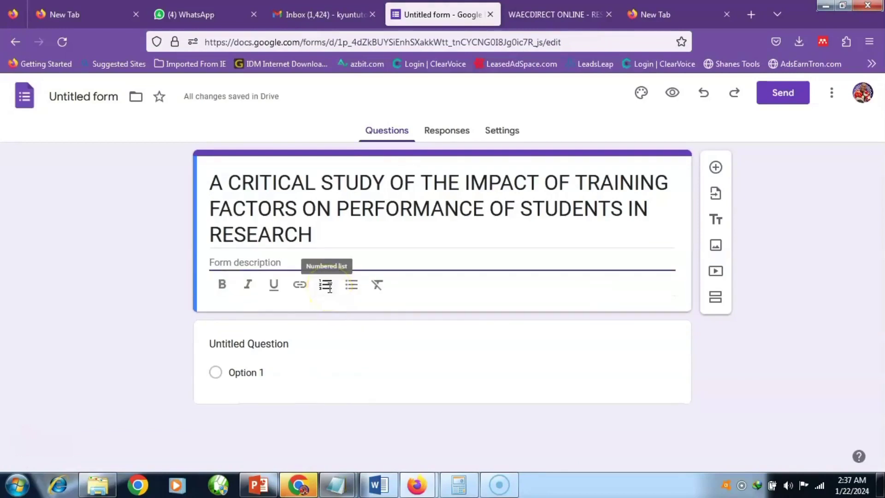
{"action": "key", "text": "ctrl+v"}
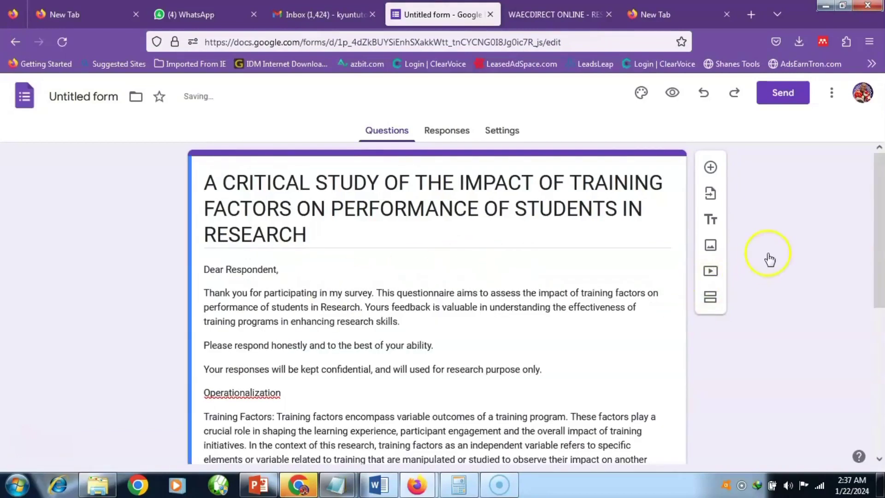
Open the first question for editing and select its placeholder title "Untitled Question"
{"action": "left_click_drag", "start_coordinate": [883, 198], "coordinate": [857, 332]}
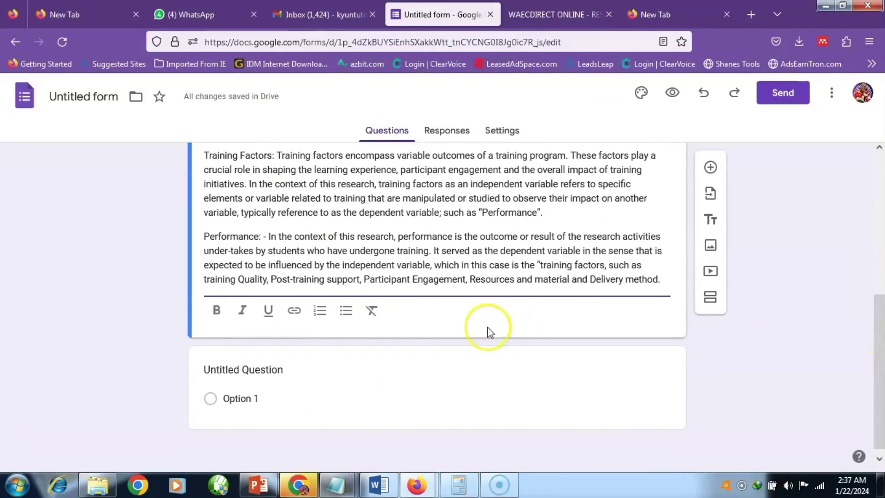
{"action": "left_click", "coordinate": [332, 398]}
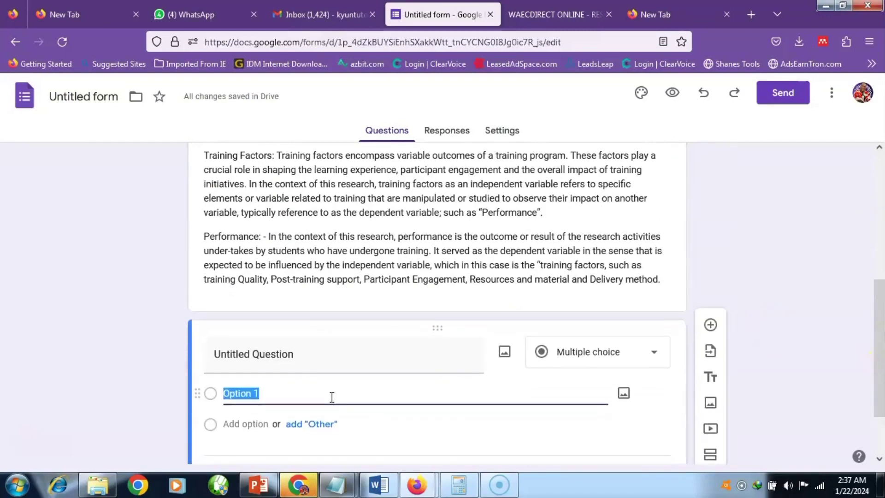
{"action": "left_click", "coordinate": [324, 358]}
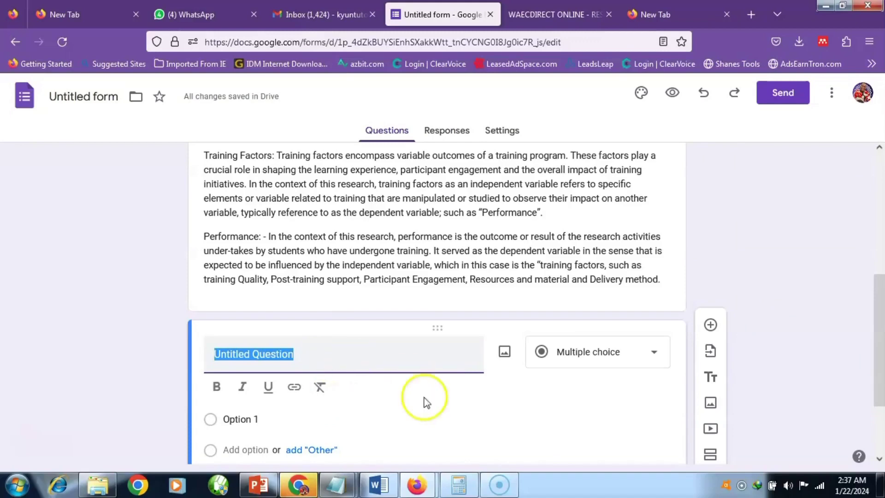
Switch to the Word questionnaire and copy the word "Gender" from question 1 of the Section A demographic information
{"action": "left_click", "coordinate": [381, 485]}
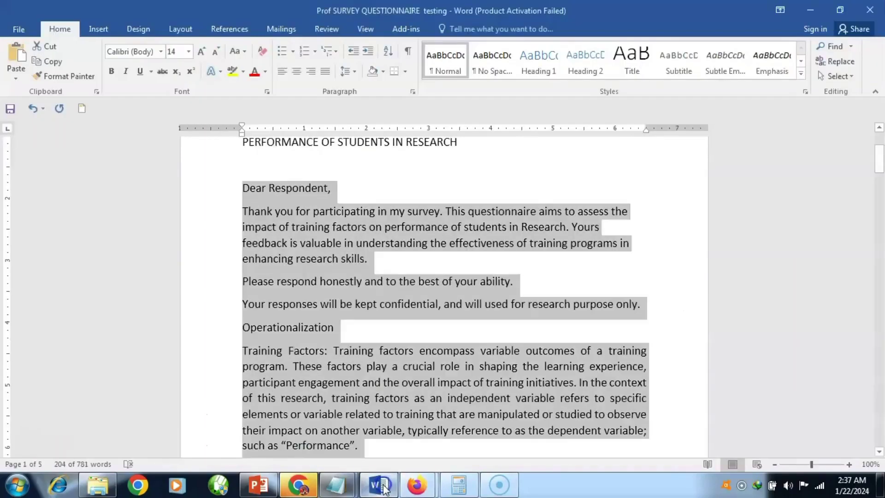
{"action": "left_click_drag", "start_coordinate": [881, 149], "coordinate": [881, 205]}
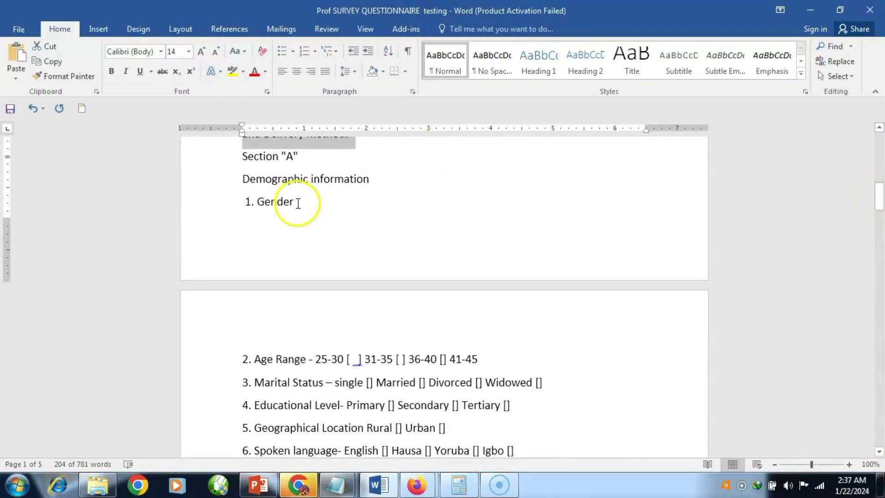
{"action": "left_click_drag", "start_coordinate": [300, 204], "coordinate": [257, 203]}
{"action": "key", "text": "ctrl+c"}
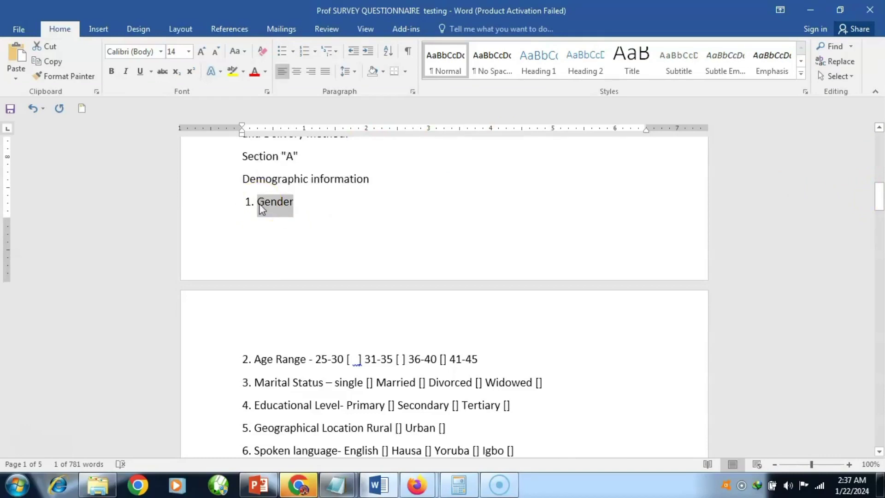
Switch back to the form in Firefox and replace the first question's placeholder title with the copied text "Gender"
{"action": "mouse_move", "coordinate": [416, 484]}
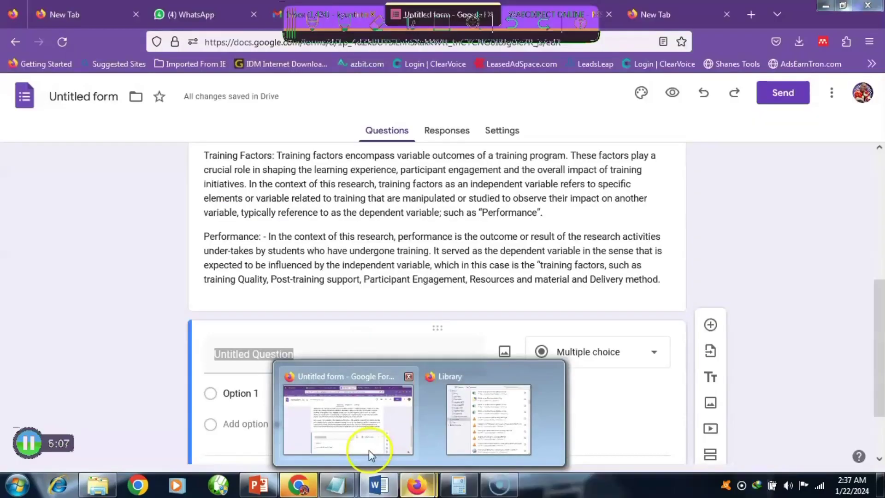
{"action": "left_click", "coordinate": [369, 450]}
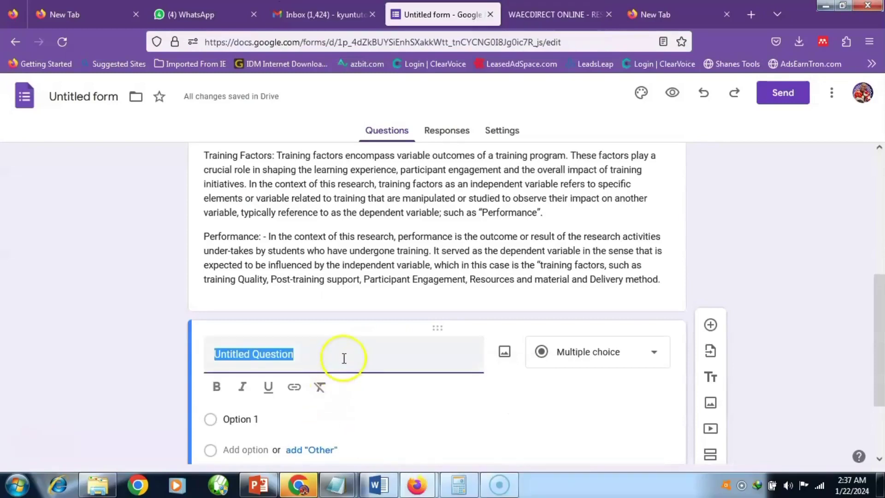
{"action": "key", "text": "ctrl+v"}
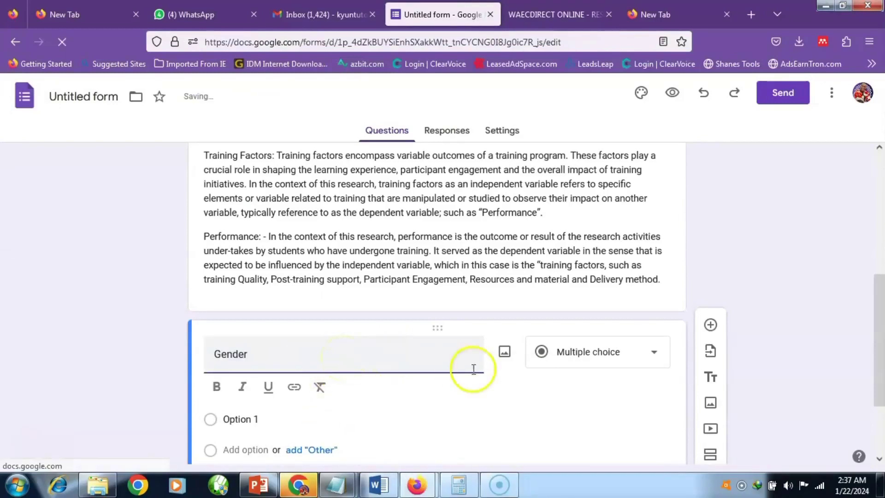
{"action": "left_click", "coordinate": [652, 360]}
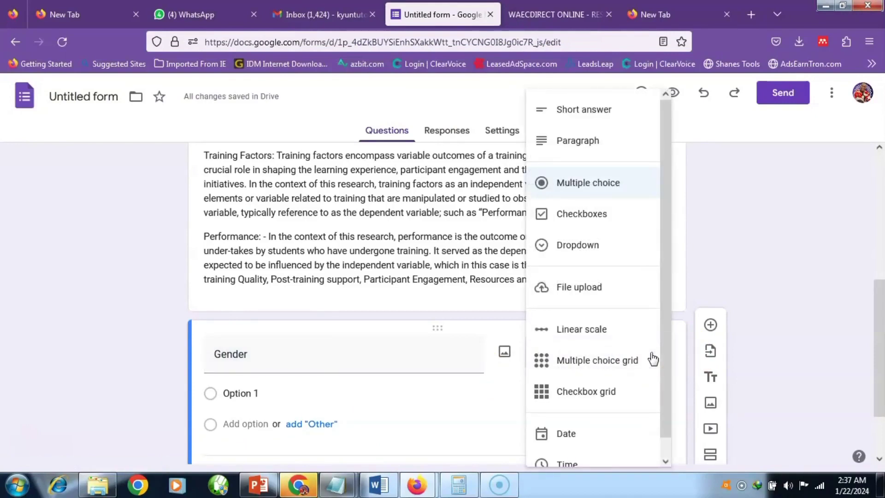
{"action": "left_click", "coordinate": [653, 359]}
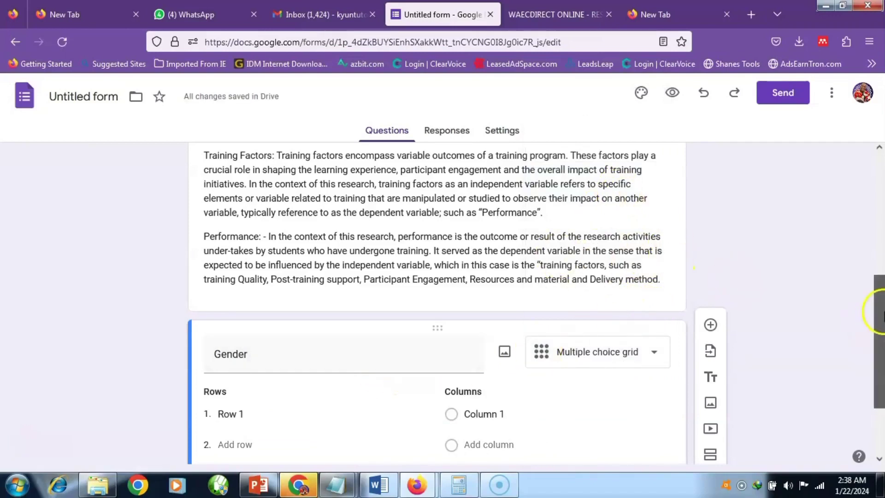
{"action": "scroll", "coordinate": [876, 323], "scroll_direction": "down", "scroll_amount": 1}
{"action": "scroll", "coordinate": [878, 325], "scroll_direction": "down", "scroll_amount": 1}
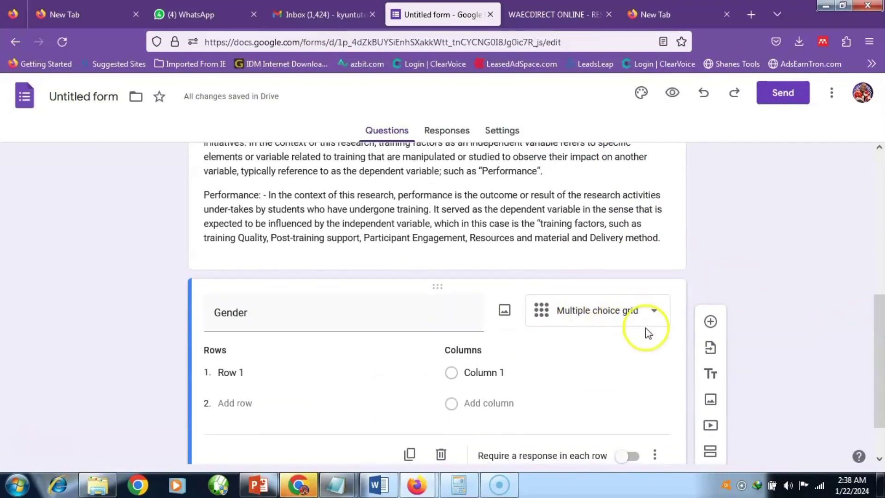
{"action": "left_click", "coordinate": [655, 317]}
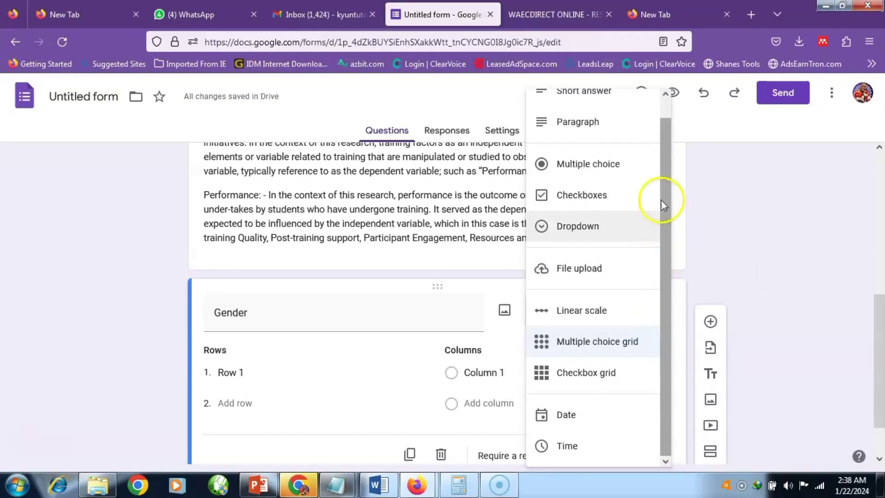
{"action": "left_click_drag", "start_coordinate": [661, 200], "coordinate": [658, 153]}
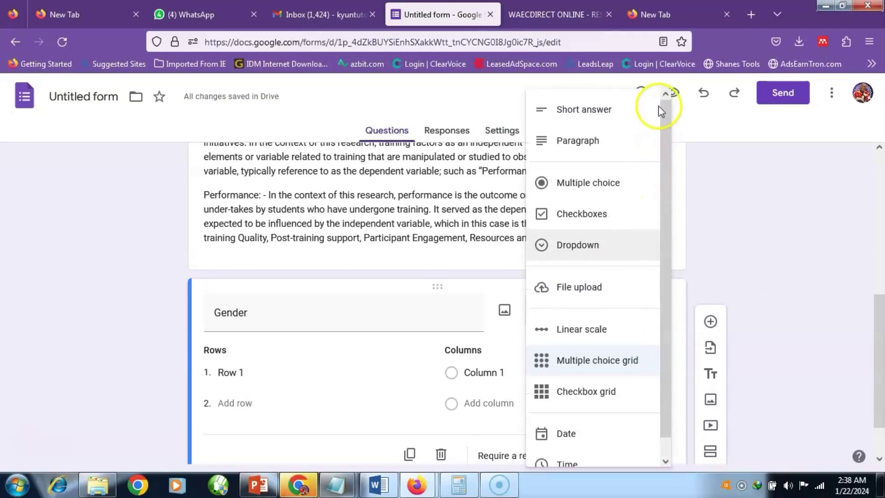
{"action": "left_click", "coordinate": [598, 183]}
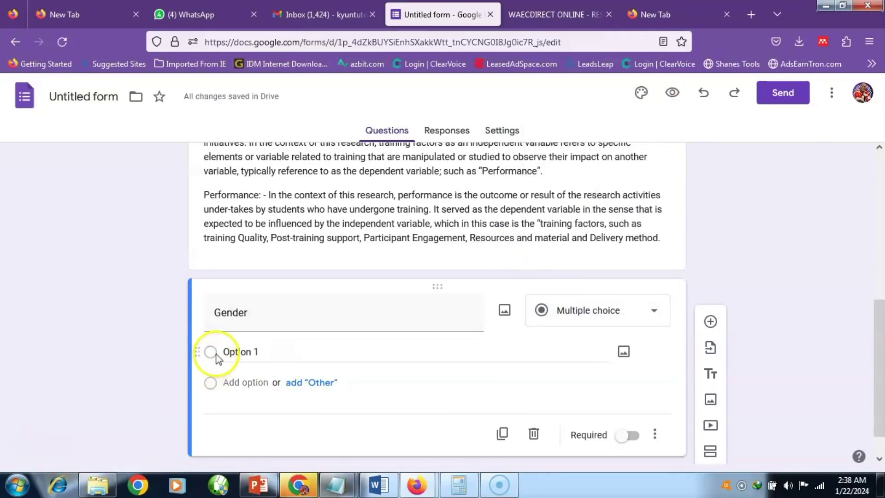
Give the multiple-choice Gender question the options Male and Female, and turn on its required setting
{"action": "left_click", "coordinate": [238, 353]}
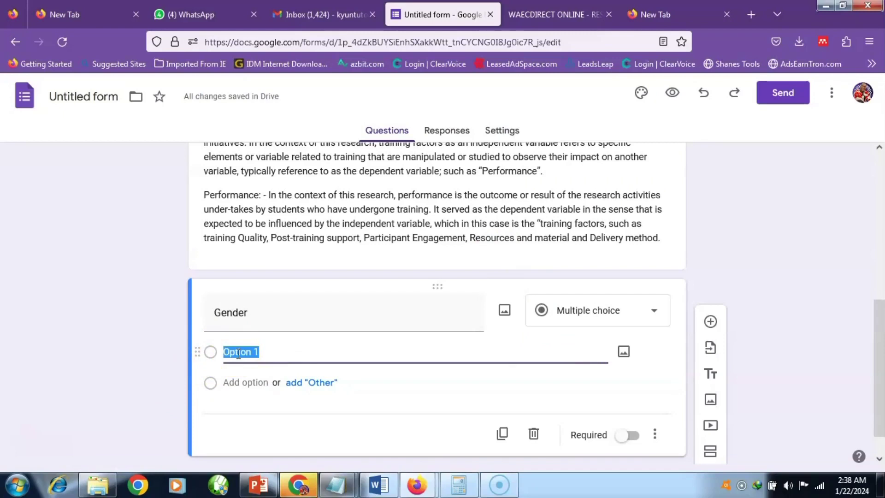
{"action": "type", "text": "Ma"}
{"action": "type", "text": "le"}
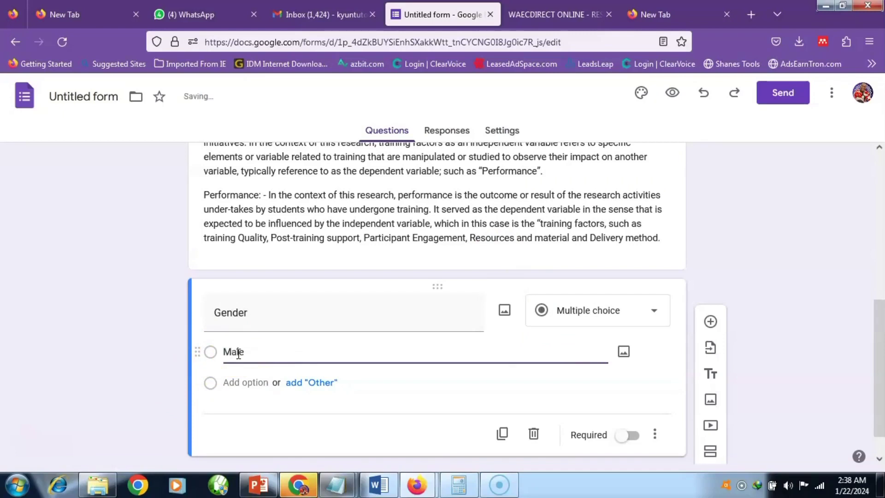
{"action": "left_click", "coordinate": [251, 381]}
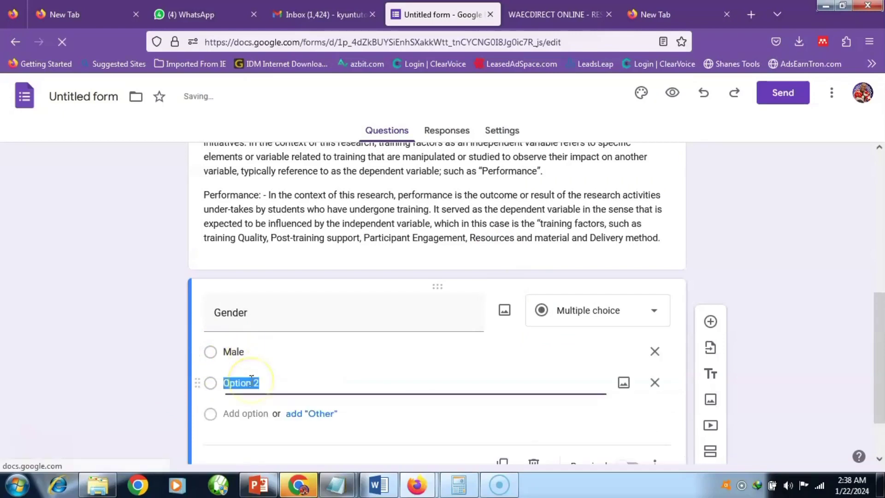
{"action": "type", "text": "Female"}
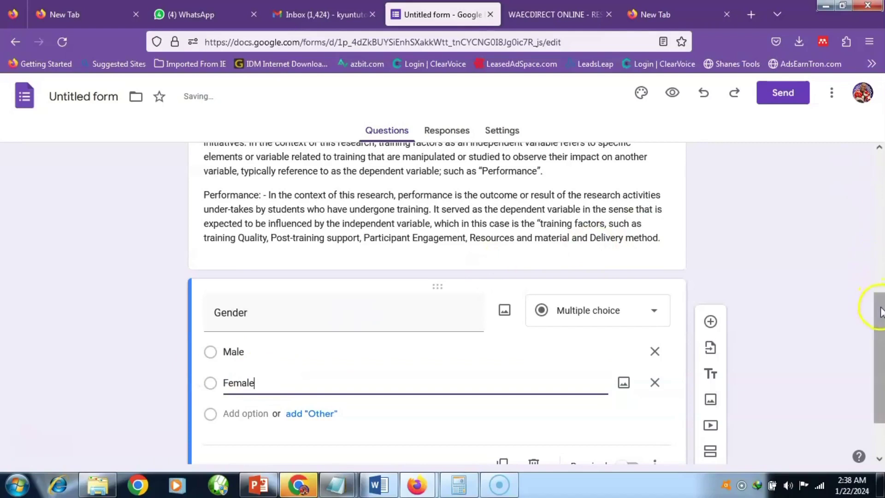
{"action": "left_click_drag", "start_coordinate": [881, 315], "coordinate": [880, 332]}
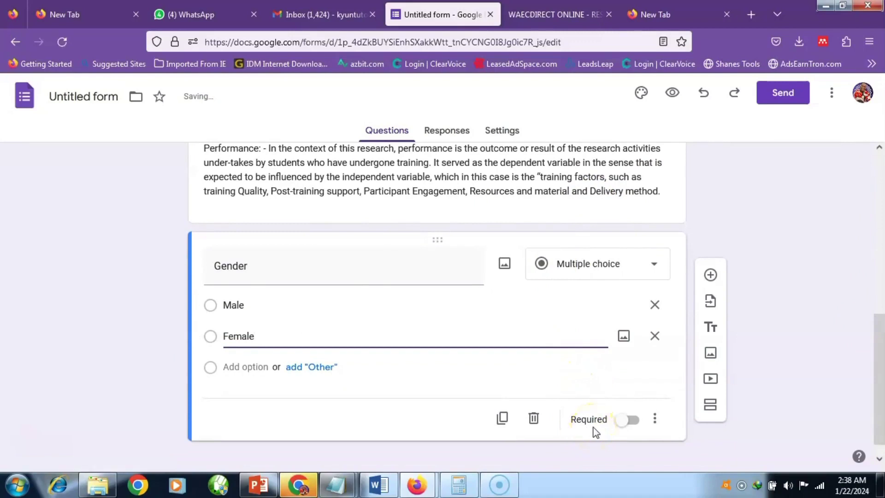
{"action": "left_click", "coordinate": [622, 420]}
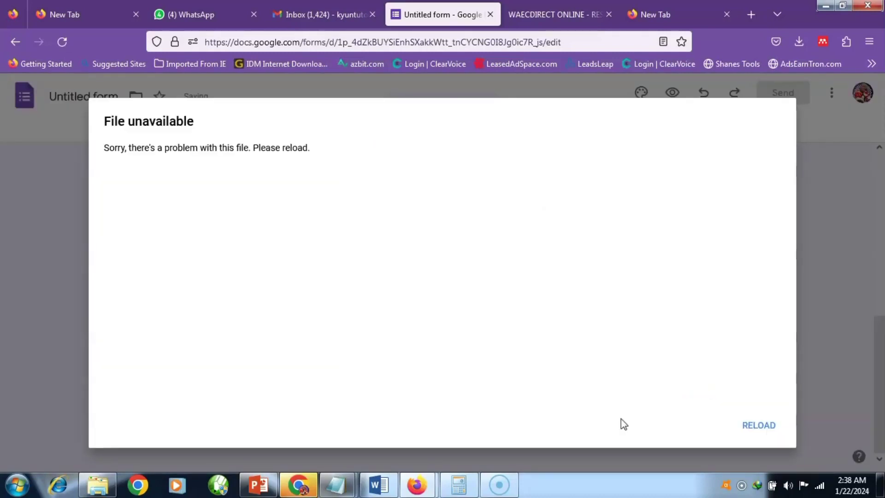
Reload the unavailable form and return to the Gender question
{"action": "left_click", "coordinate": [761, 427]}
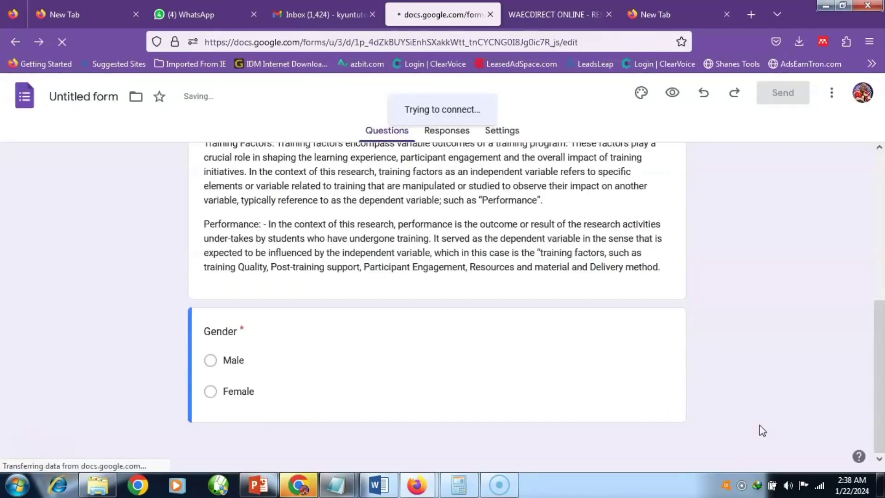
{"action": "left_click", "coordinate": [810, 374]}
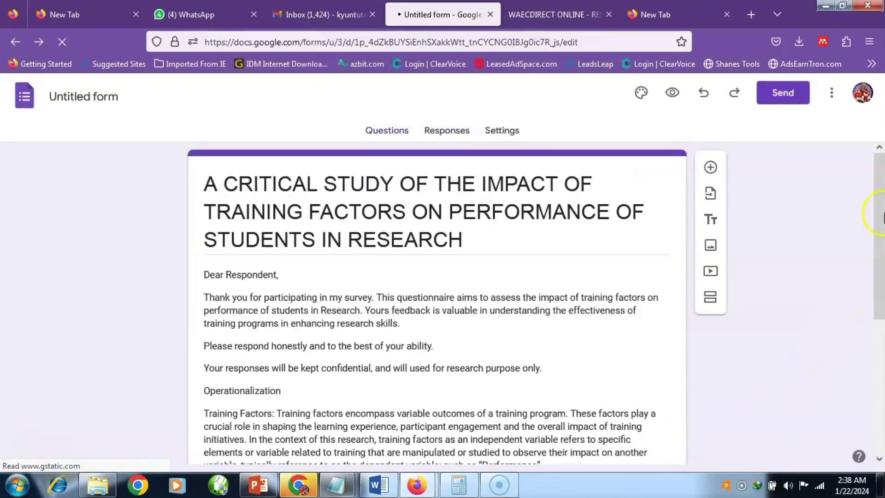
{"action": "left_click_drag", "start_coordinate": [883, 213], "coordinate": [883, 309]}
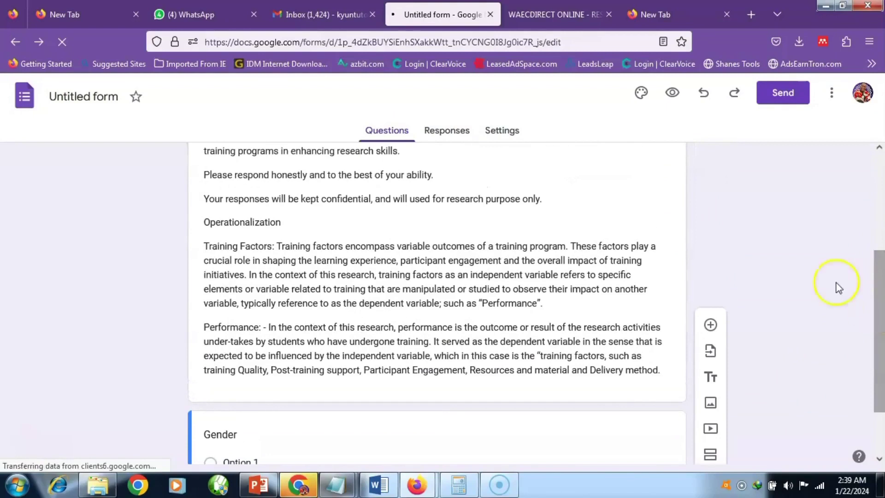
{"action": "left_click_drag", "start_coordinate": [883, 289], "coordinate": [883, 383]}
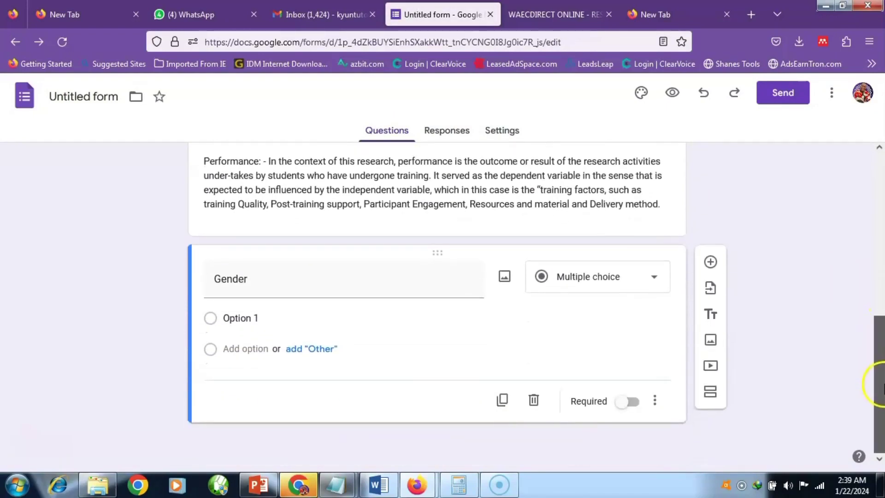
Mark the Gender question as required and re-enter its answer options as Male and Female
{"action": "left_click", "coordinate": [626, 410]}
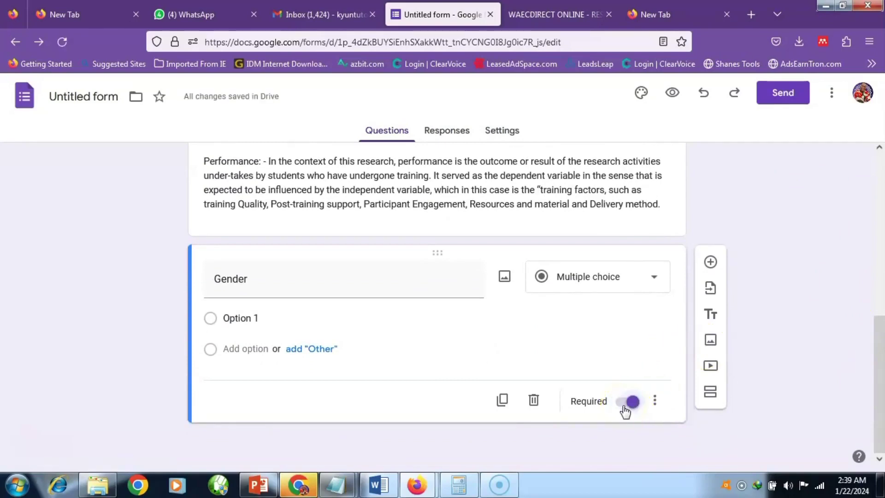
{"action": "left_click", "coordinate": [248, 319]}
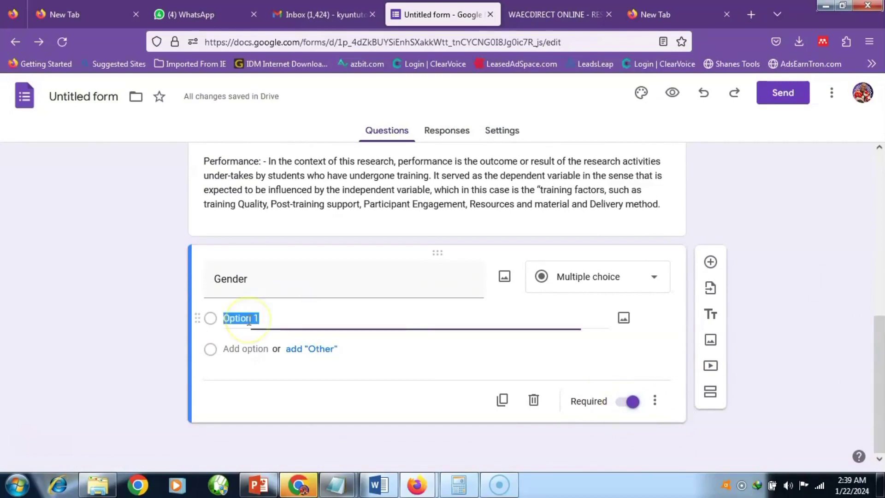
{"action": "type", "text": "Male"}
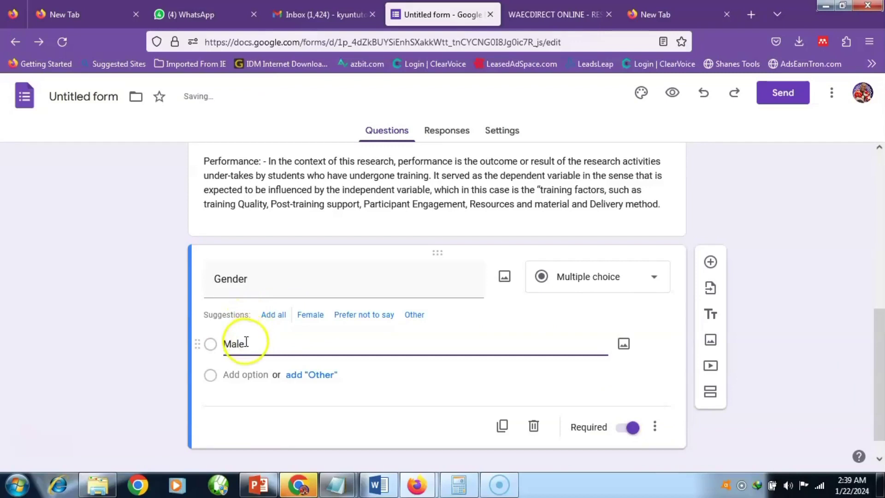
{"action": "left_click", "coordinate": [251, 369]}
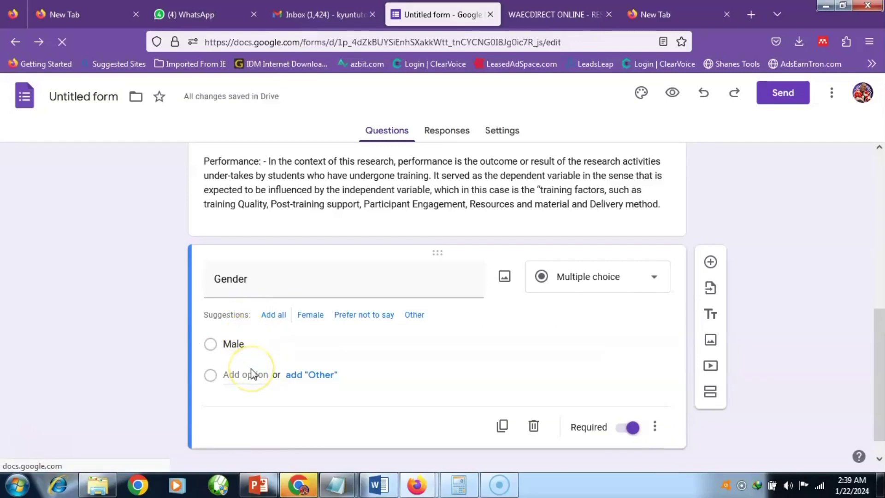
{"action": "left_click", "coordinate": [252, 375]}
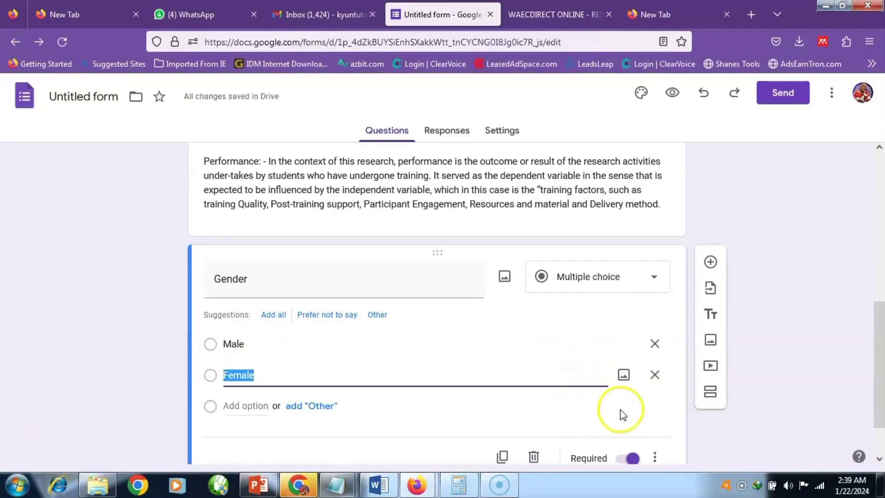
{"action": "left_click", "coordinate": [666, 419]}
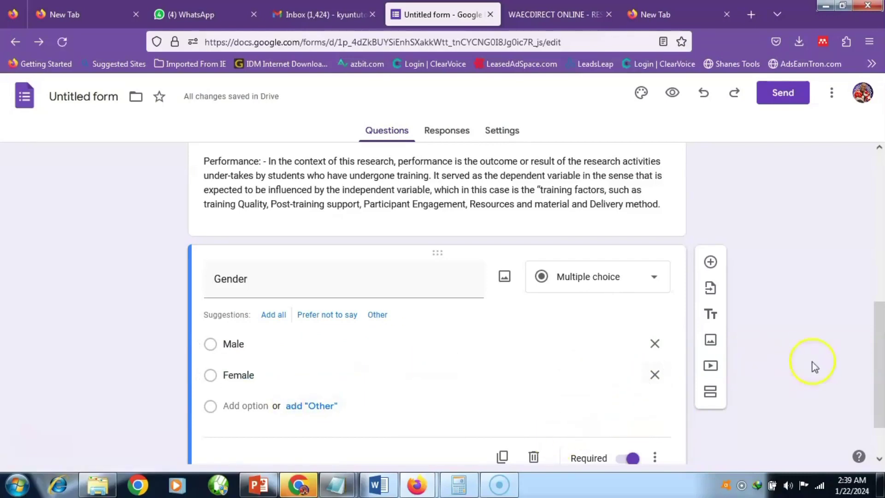
Duplicate the Gender question, and copy "Age Range" from question 2 of the Word questionnaire
{"action": "left_click_drag", "start_coordinate": [883, 325], "coordinate": [883, 357]}
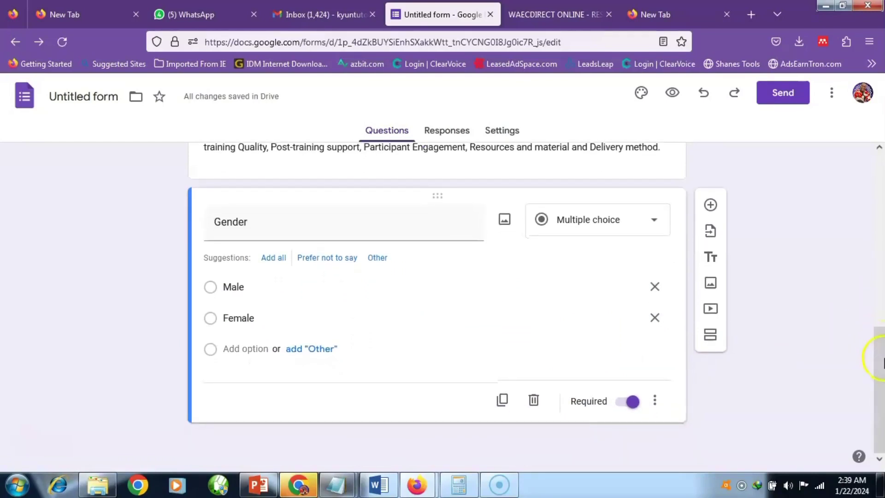
{"action": "left_click", "coordinate": [503, 405]}
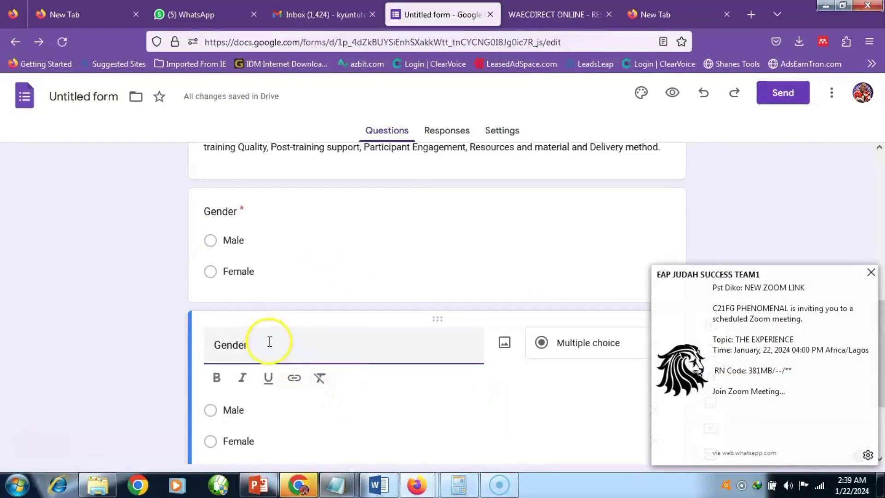
{"action": "left_click", "coordinate": [381, 485]}
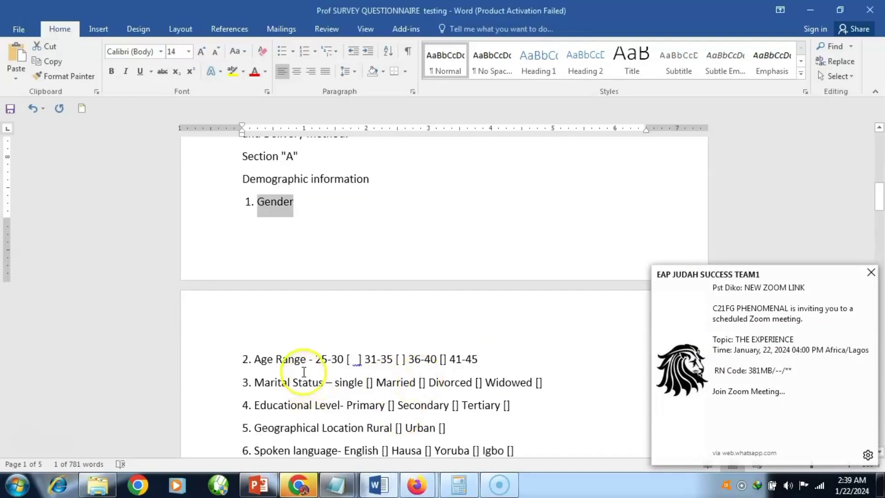
{"action": "left_click_drag", "start_coordinate": [306, 361], "coordinate": [256, 363]}
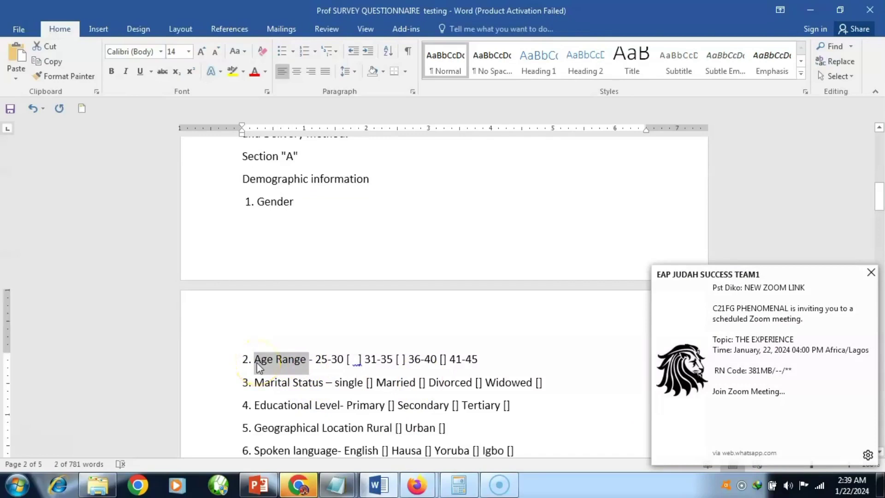
Switch to the Google Forms window, retitle the duplicated Gender question as "Age Range", and duplicate that question
{"action": "mouse_move", "coordinate": [313, 484]}
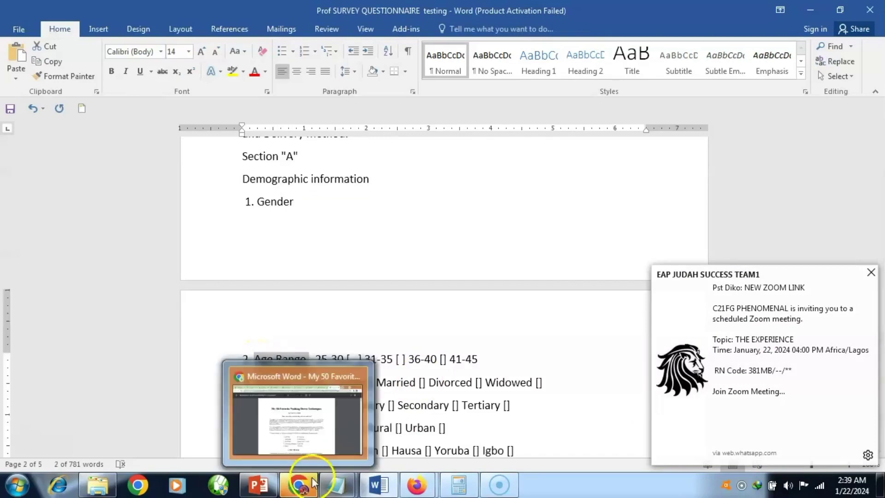
{"action": "mouse_move", "coordinate": [340, 487]}
{"action": "mouse_move", "coordinate": [417, 485]}
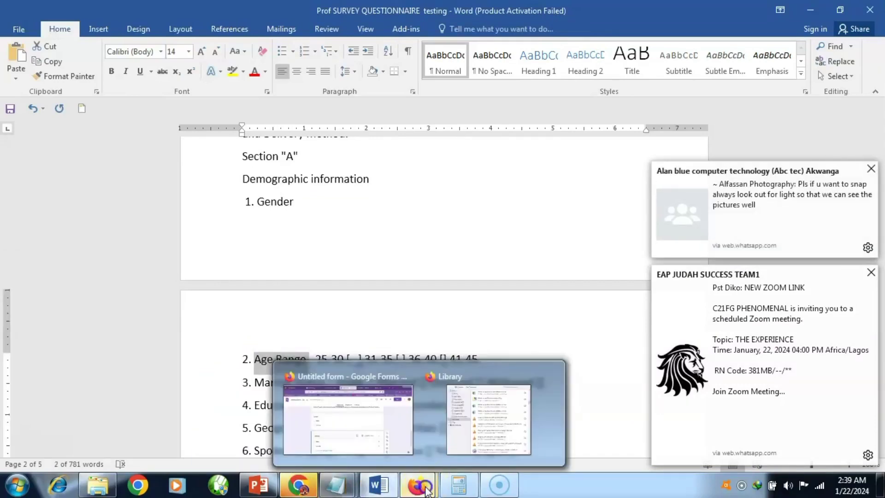
{"action": "left_click", "coordinate": [372, 437]}
{"action": "left_click", "coordinate": [277, 341]}
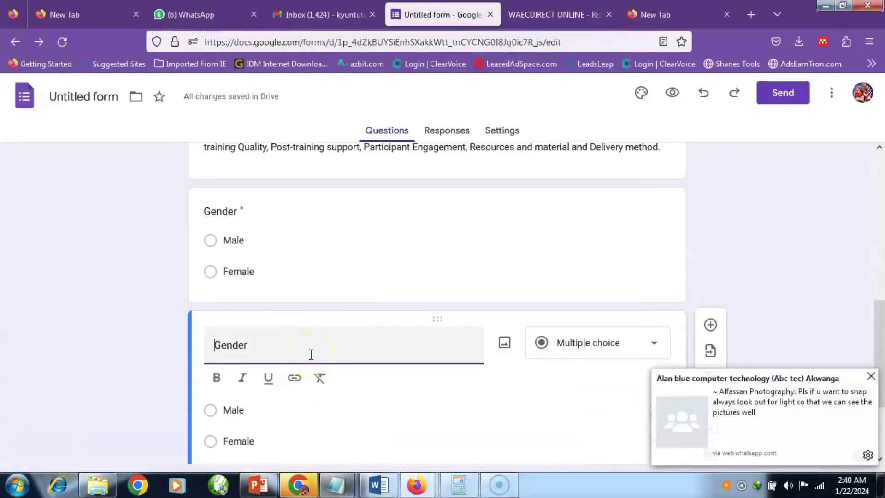
{"action": "type", "text": "Age Range"}
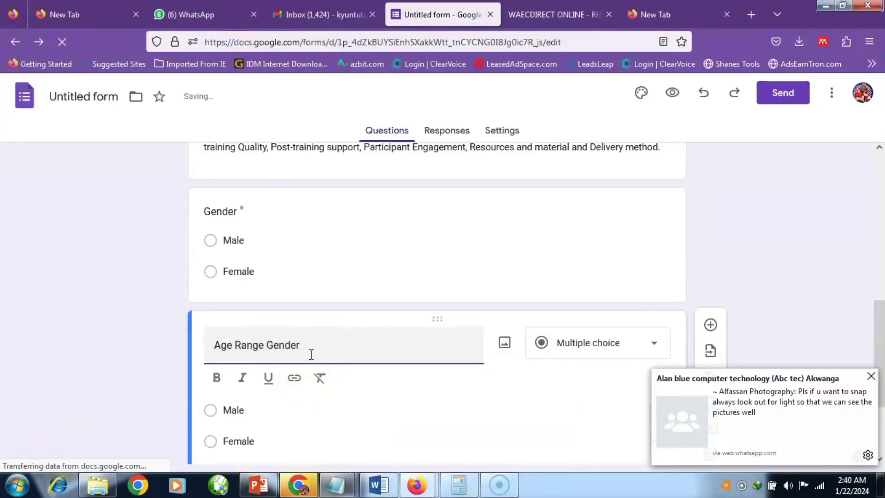
{"action": "left_click", "coordinate": [303, 345]}
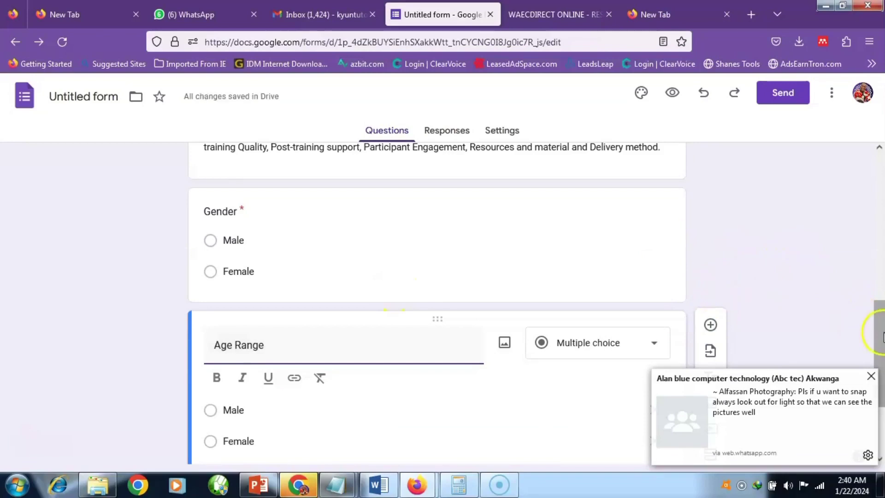
{"action": "scroll", "coordinate": [880, 383], "scroll_direction": "down", "scroll_amount": 3}
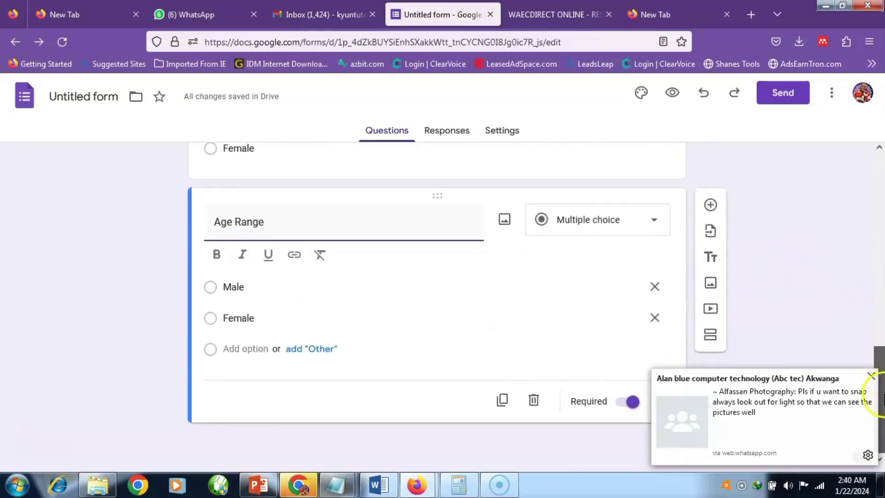
{"action": "left_click", "coordinate": [503, 401]}
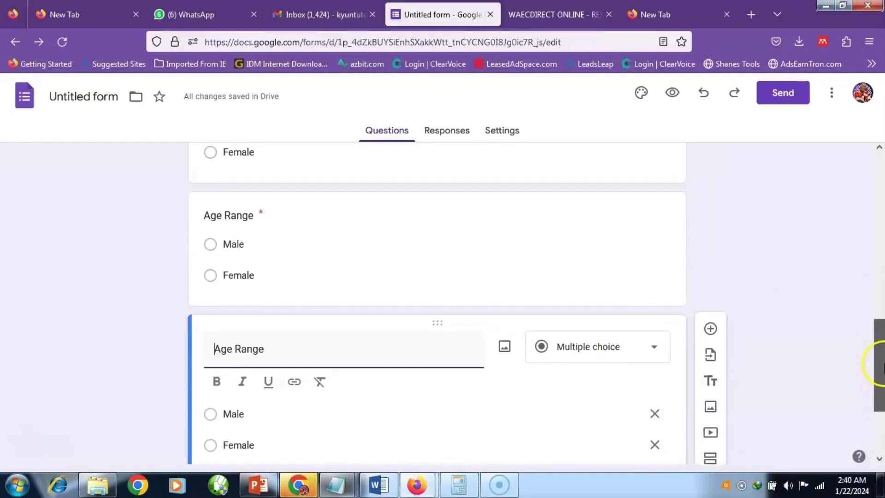
Replace the Male option of the first Age Range question with "25-30", copied from question 2 of the Word questionnaire
{"action": "left_click_drag", "start_coordinate": [881, 365], "coordinate": [870, 327]}
{"action": "left_click", "coordinate": [556, 393]}
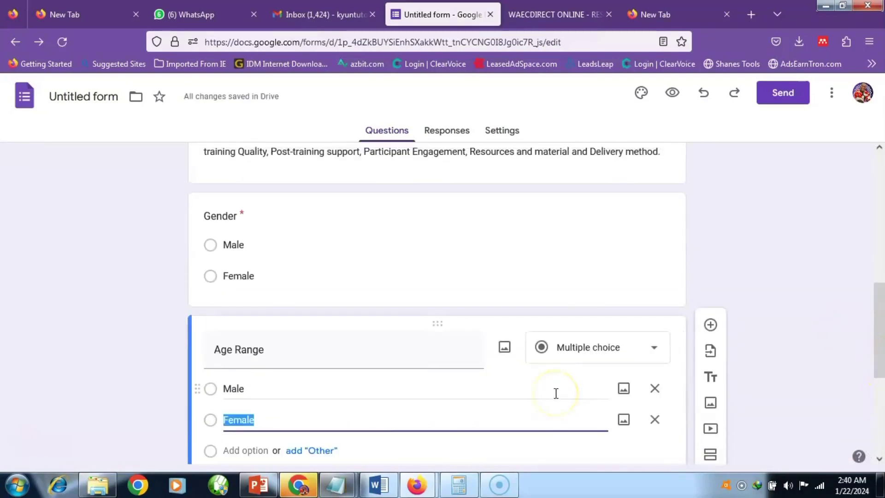
{"action": "left_click", "coordinate": [297, 387]}
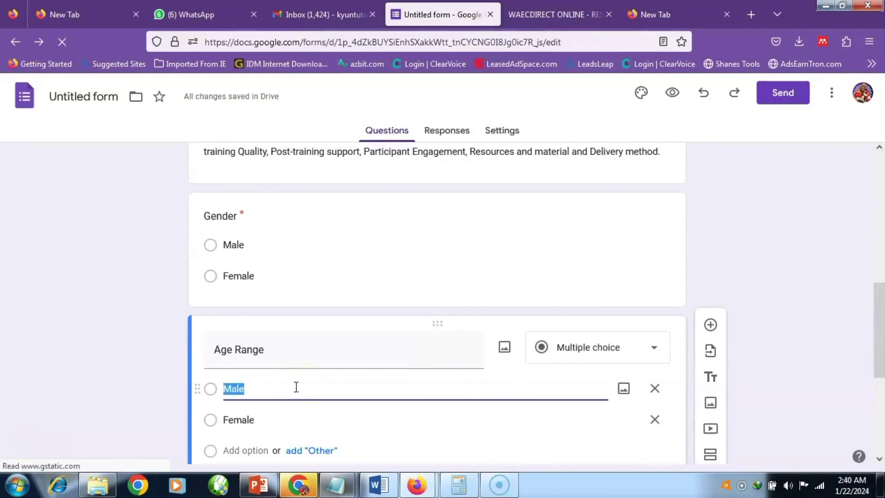
{"action": "mouse_move", "coordinate": [389, 492]}
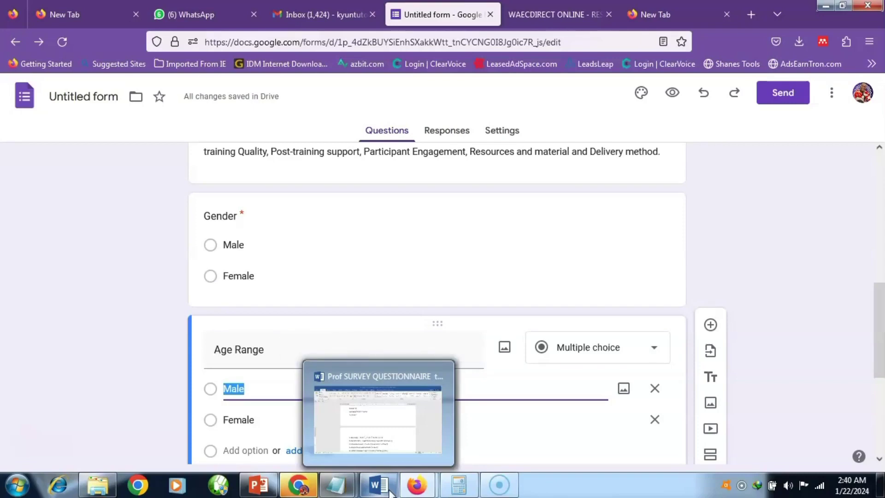
{"action": "left_click", "coordinate": [390, 492]}
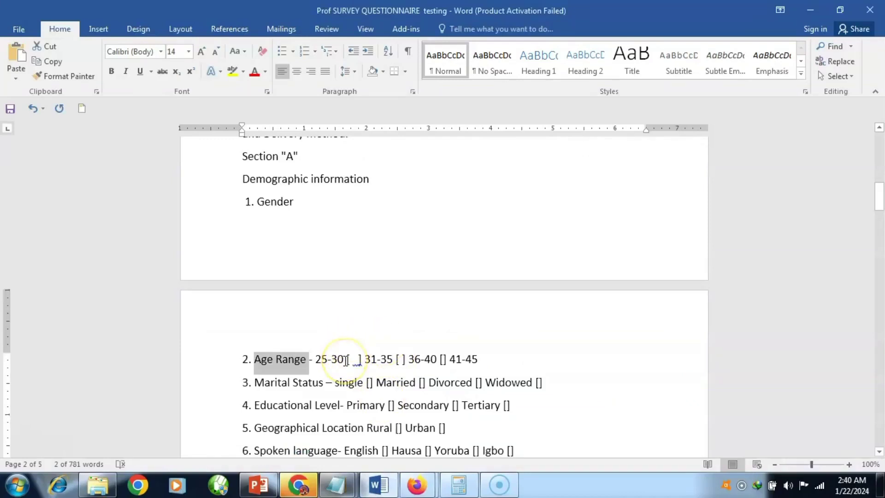
{"action": "left_click_drag", "start_coordinate": [345, 360], "coordinate": [317, 361]}
{"action": "key", "text": "ctrl+c"}
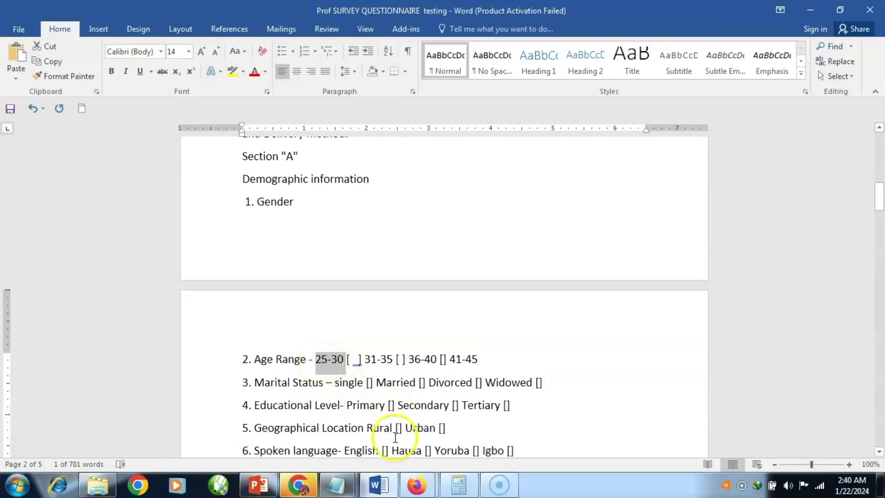
{"action": "mouse_move", "coordinate": [418, 487]}
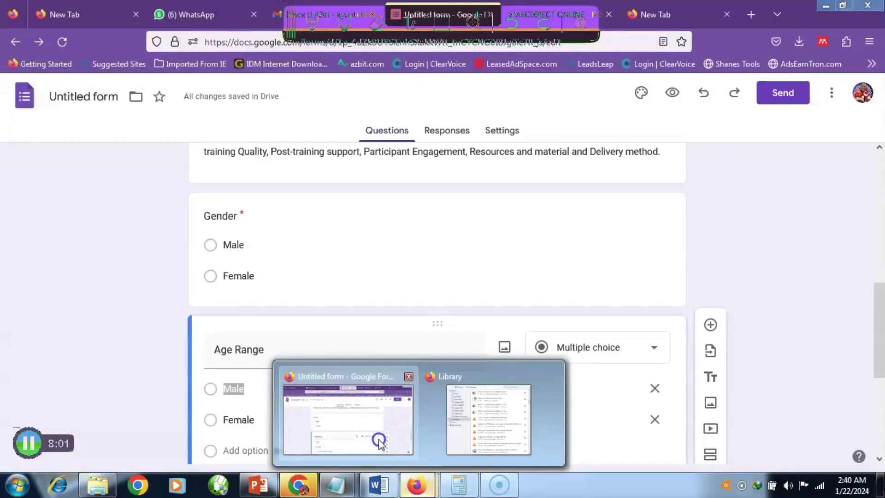
{"action": "left_click", "coordinate": [379, 439]}
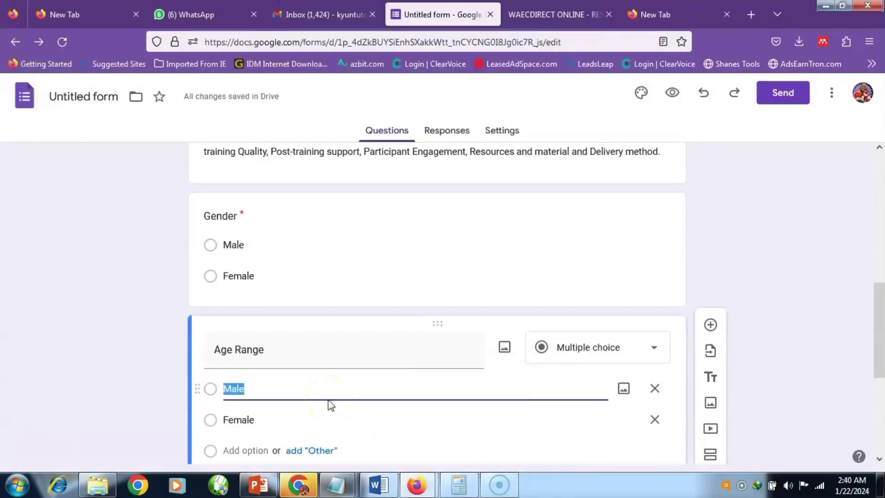
{"action": "key", "text": "ctrl+v"}
Replace the Female option of the first Age Range question with "31-35", copied from the Word questionnaire
{"action": "left_click", "coordinate": [289, 421]}
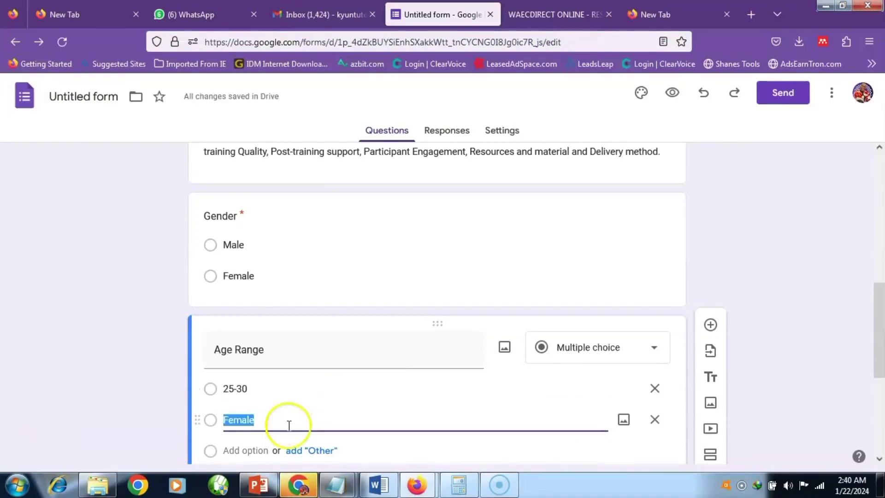
{"action": "left_click", "coordinate": [345, 492]}
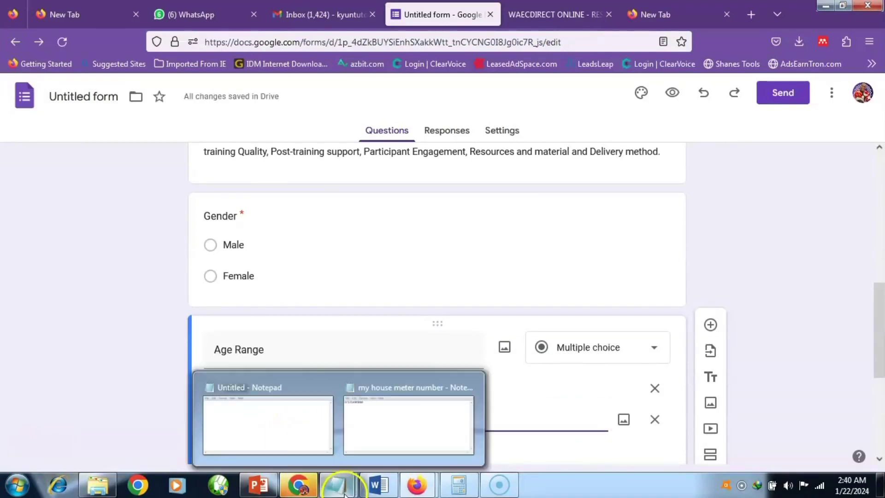
{"action": "left_click", "coordinate": [379, 485]}
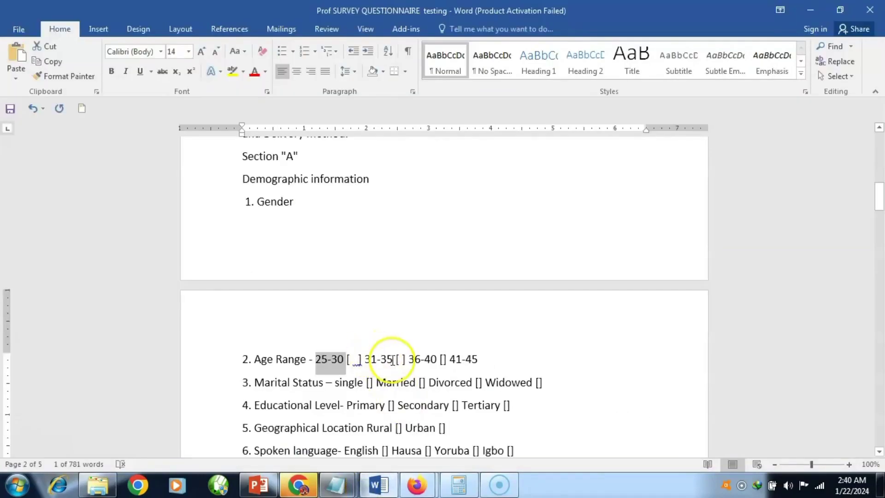
{"action": "left_click_drag", "start_coordinate": [393, 360], "coordinate": [365, 360]}
{"action": "key", "text": "ctrl+c"}
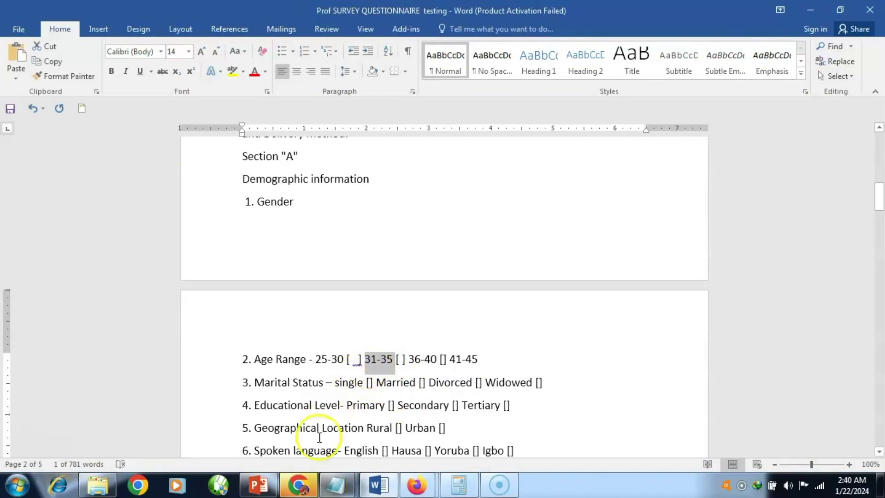
{"action": "mouse_move", "coordinate": [303, 489]}
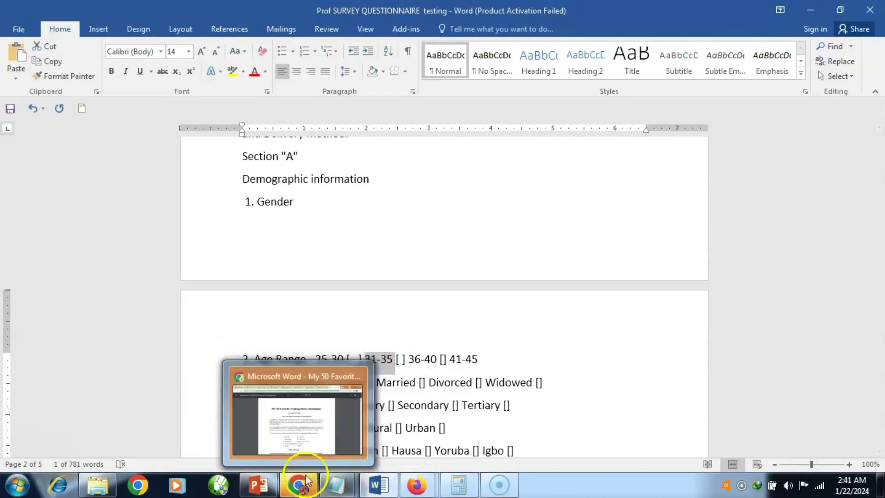
{"action": "left_click", "coordinate": [305, 488]}
{"action": "left_click", "coordinate": [305, 447]}
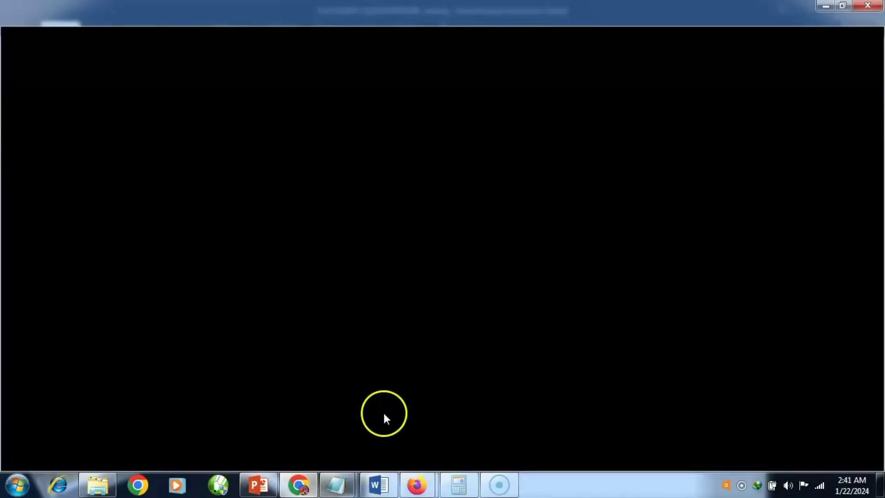
{"action": "mouse_move", "coordinate": [415, 485]}
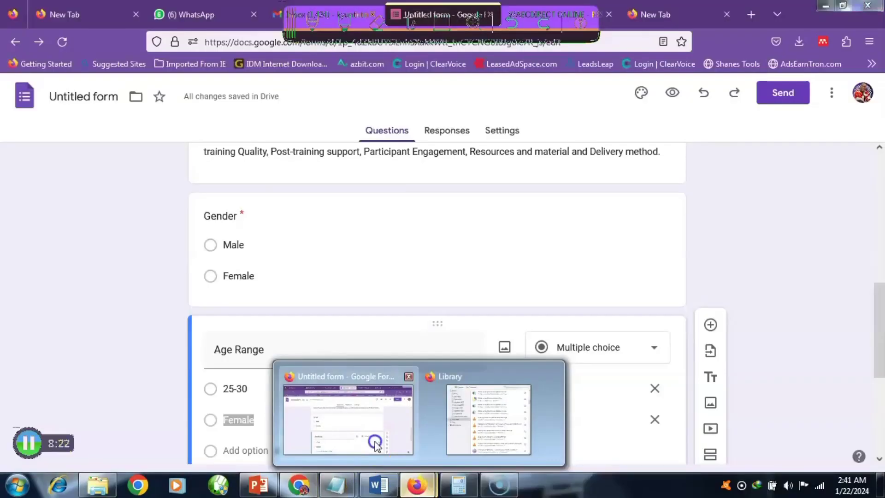
{"action": "left_click", "coordinate": [375, 440]}
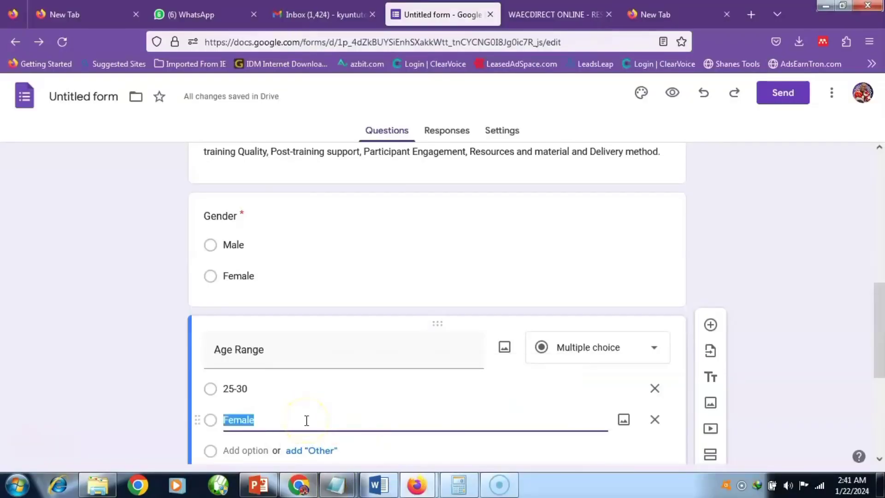
{"action": "key", "text": "ctrl+v"}
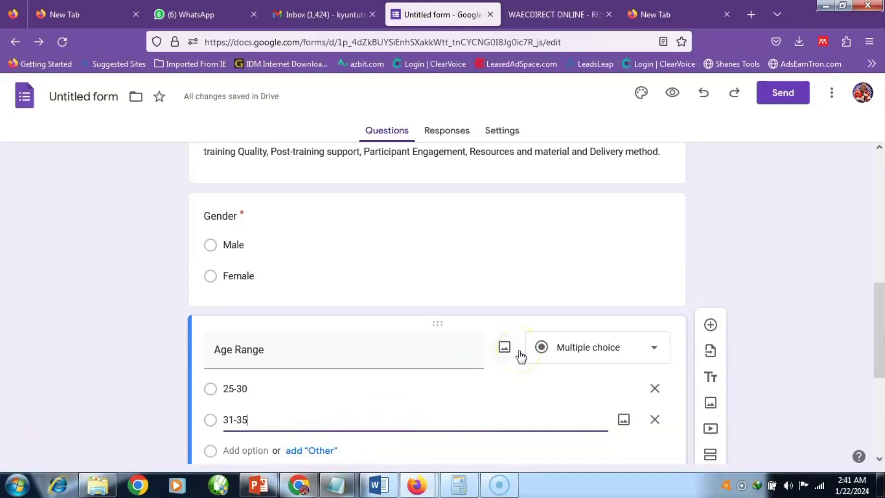
Add a third option to the Age Range question reading "36-40", copied from the Word questionnaire
{"action": "left_click", "coordinate": [262, 452]}
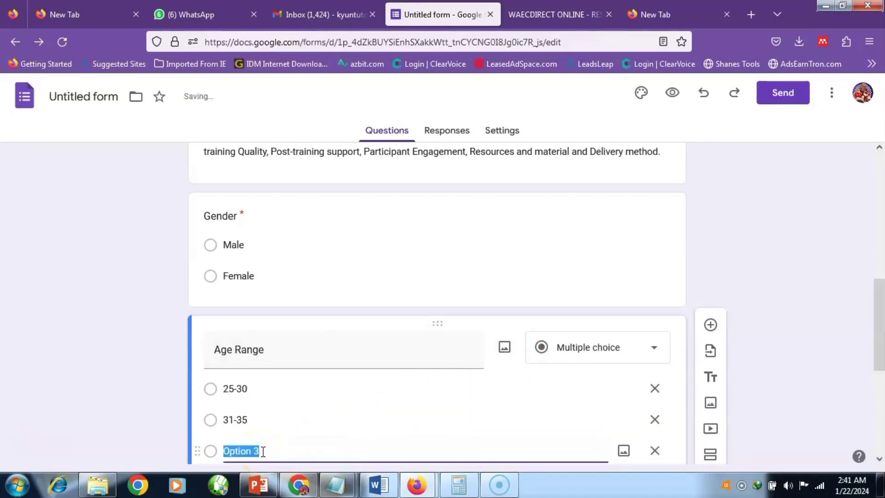
{"action": "left_click", "coordinate": [369, 484]}
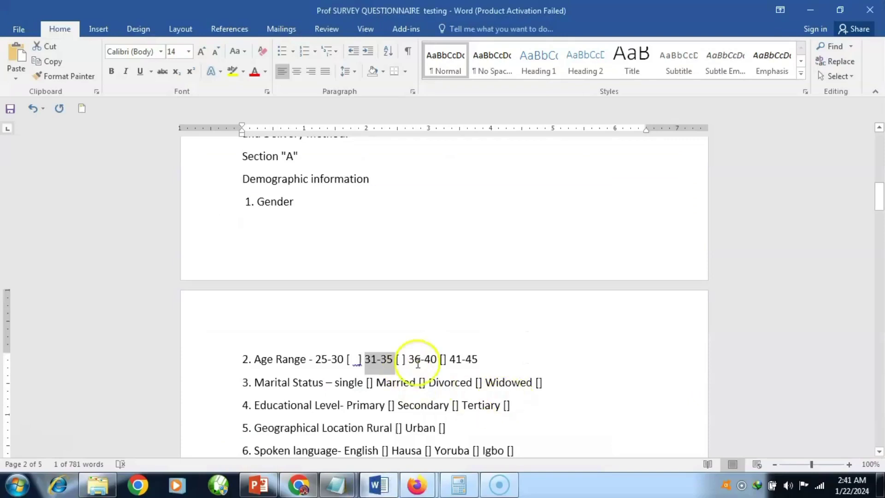
{"action": "left_click_drag", "start_coordinate": [439, 358], "coordinate": [410, 360]}
{"action": "key", "text": "ctrl+c"}
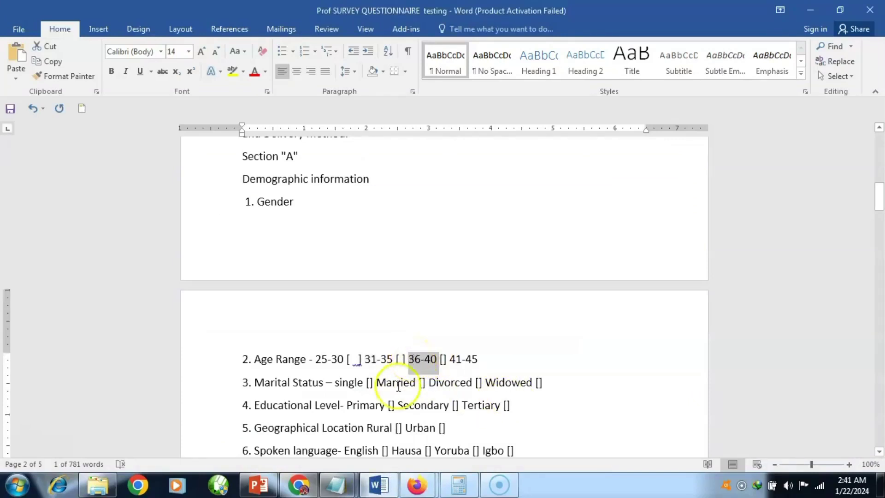
{"action": "mouse_move", "coordinate": [339, 484]}
{"action": "mouse_move", "coordinate": [417, 485]}
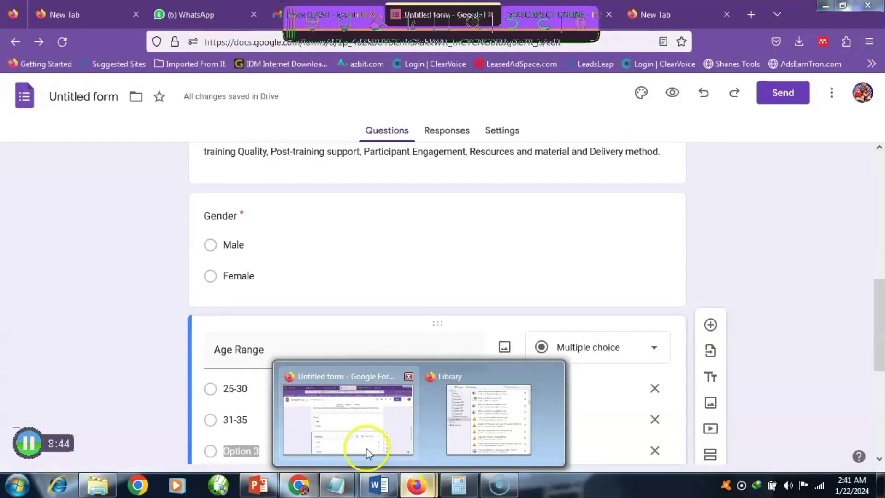
{"action": "left_click", "coordinate": [366, 452]}
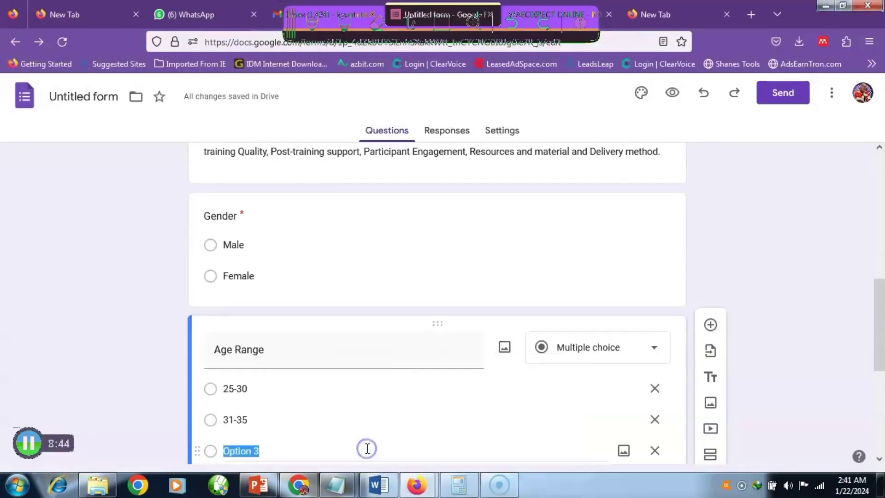
{"action": "key", "text": "ctrl+v"}
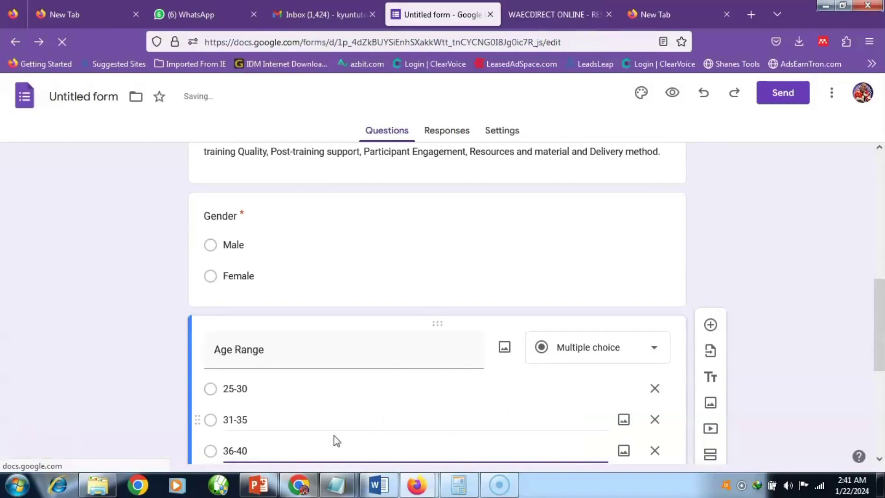
Add a fourth option to the Age Range question reading "41-45", copied from question 2 of the Word questionnaire
{"action": "left_click_drag", "start_coordinate": [883, 282], "coordinate": [883, 322]}
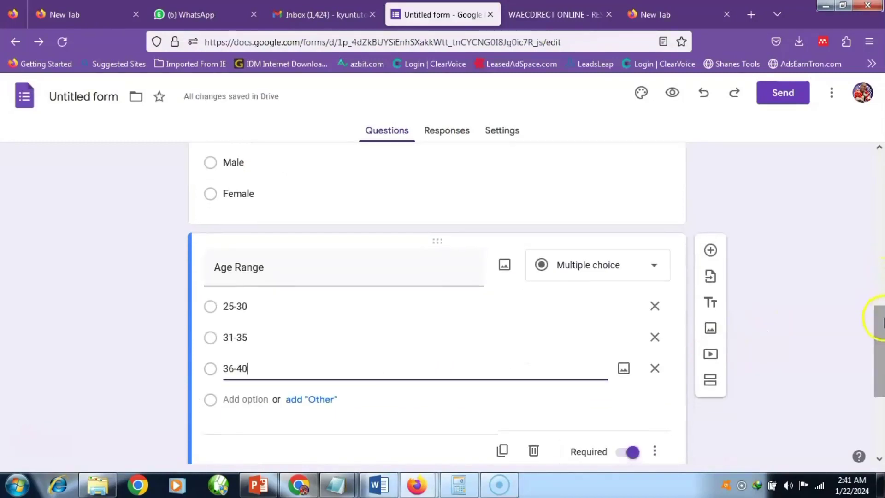
{"action": "left_click", "coordinate": [260, 404]}
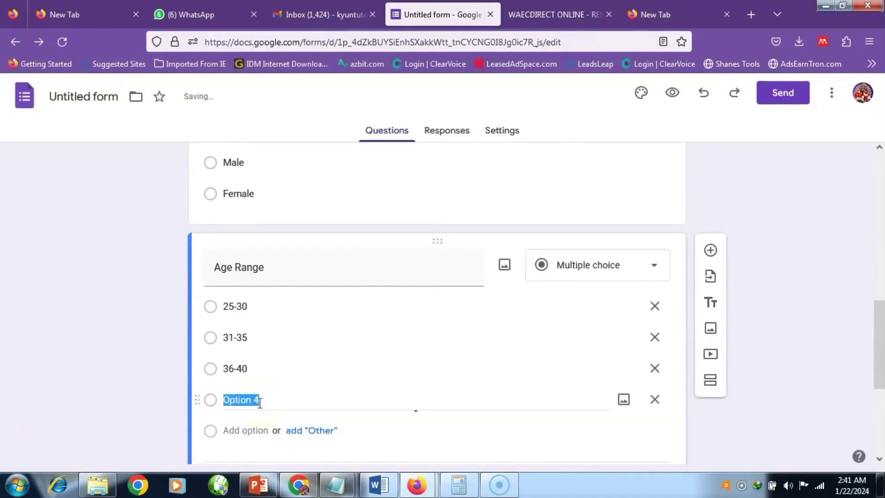
{"action": "left_click", "coordinate": [377, 484]}
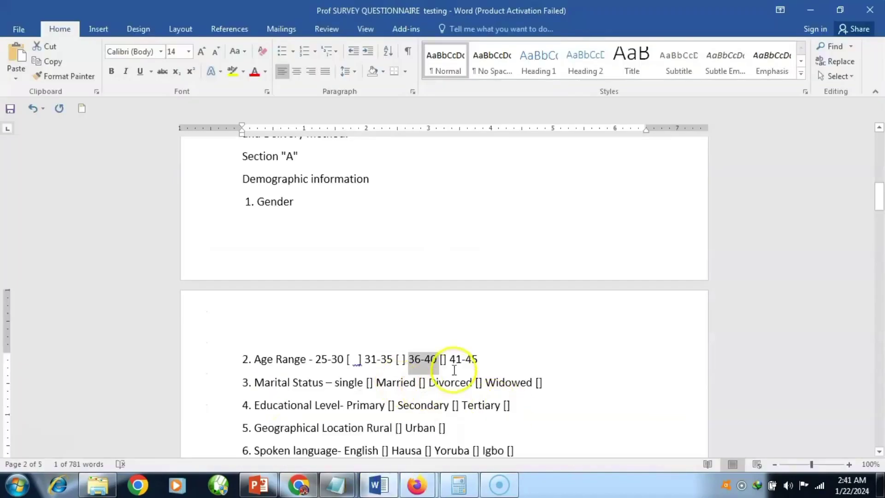
{"action": "left_click_drag", "start_coordinate": [478, 359], "coordinate": [454, 357]}
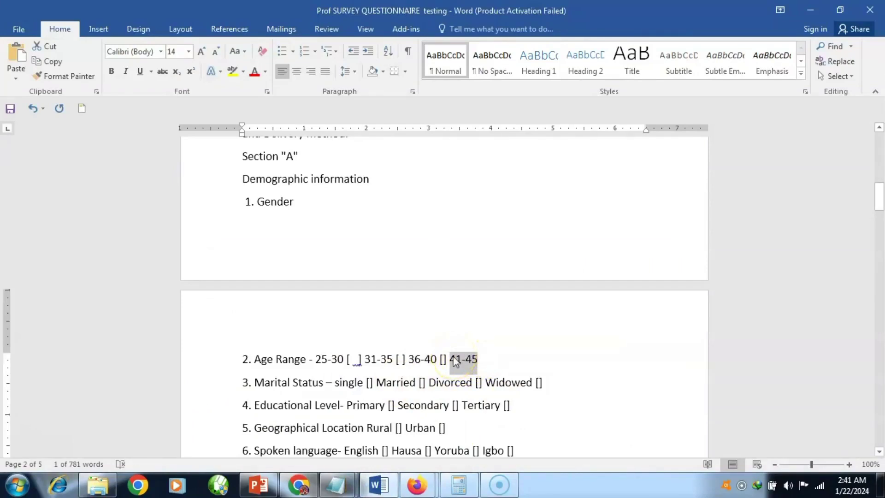
{"action": "mouse_move", "coordinate": [406, 484]}
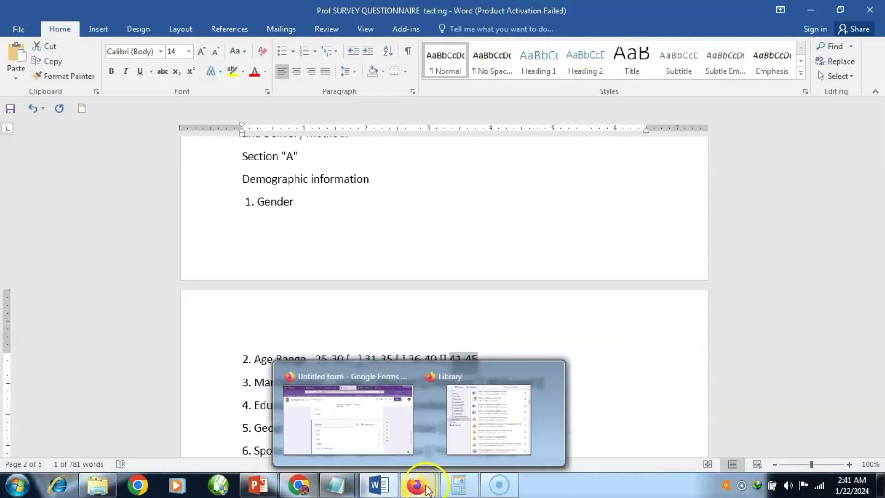
{"action": "left_click", "coordinate": [375, 438]}
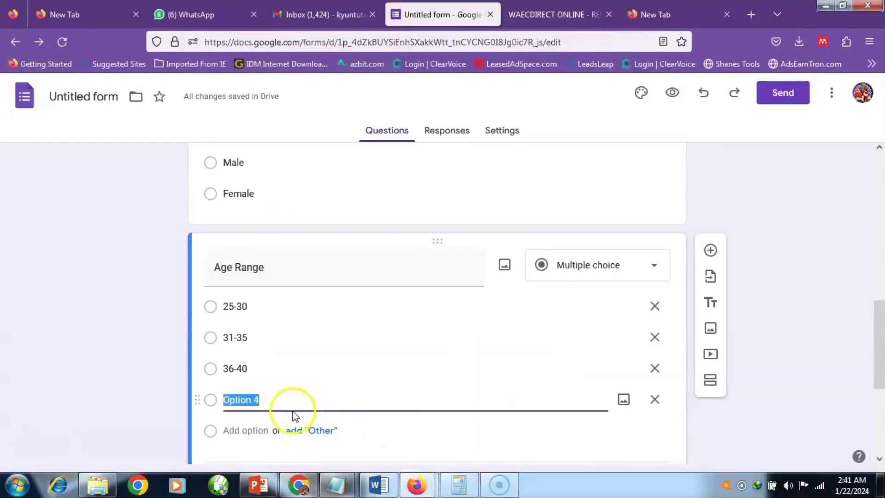
{"action": "type", "text": "41-45"}
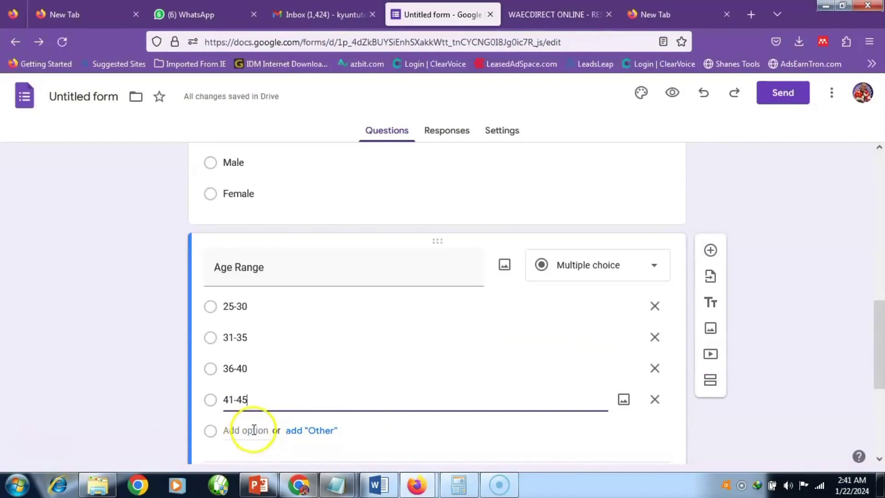
Duplicate the completed Age Range question with its four age options
{"action": "left_click_drag", "start_coordinate": [883, 343], "coordinate": [883, 359]}
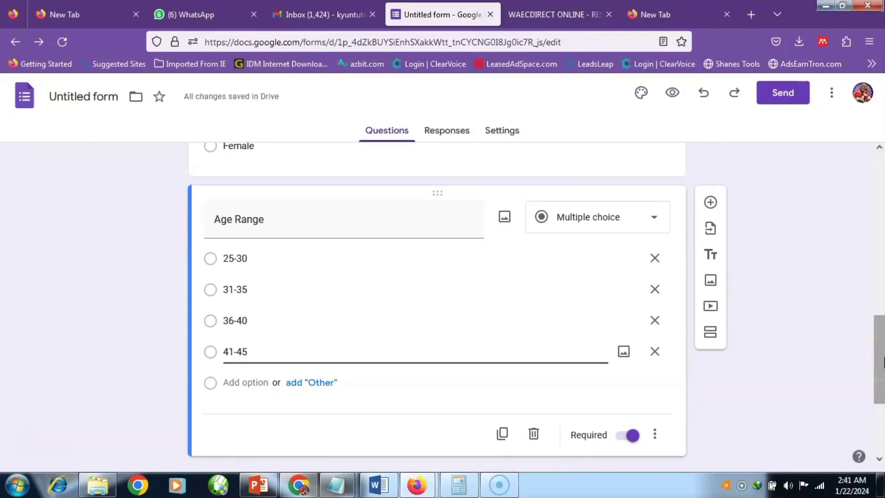
{"action": "left_click", "coordinate": [706, 339]}
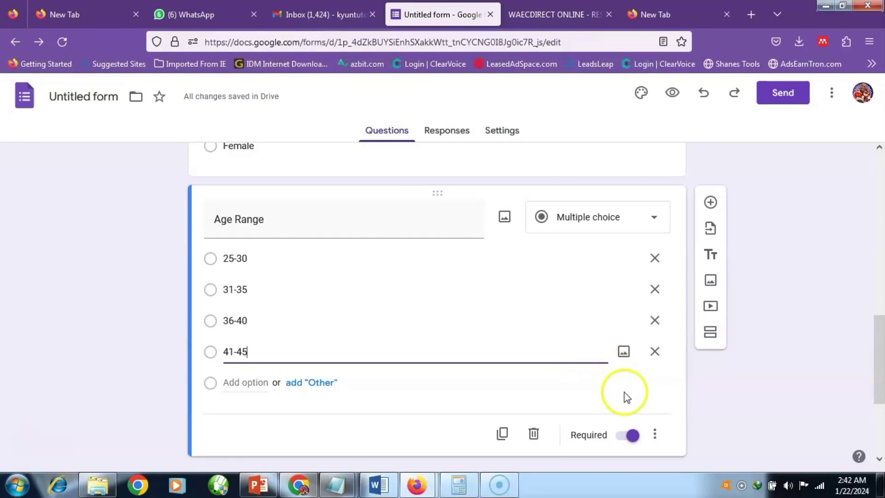
{"action": "left_click", "coordinate": [503, 434]}
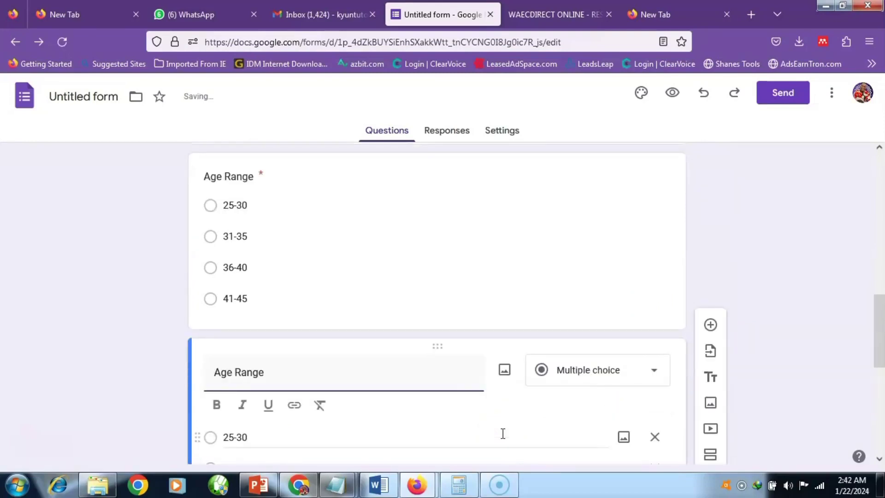
Replace the title of the duplicated Age Range question with "Marital Status", copied from question 3 of the Word questionnaire
{"action": "left_click", "coordinate": [408, 375]}
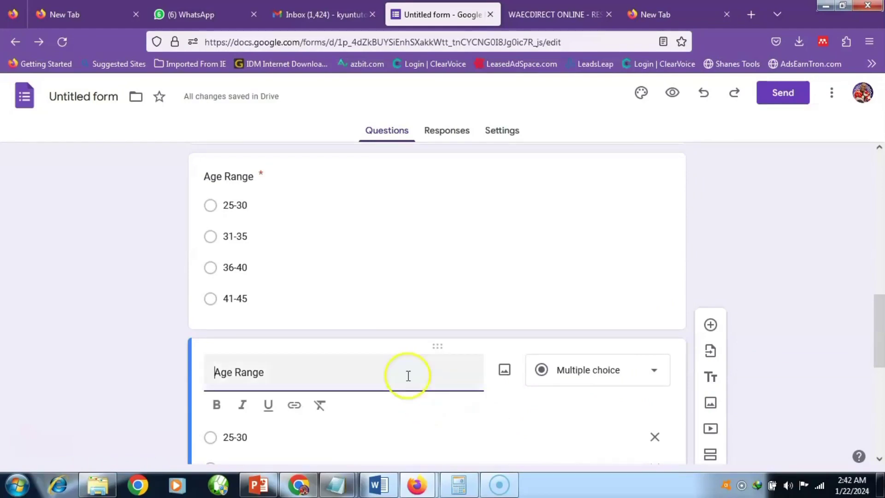
{"action": "left_click", "coordinate": [395, 490]}
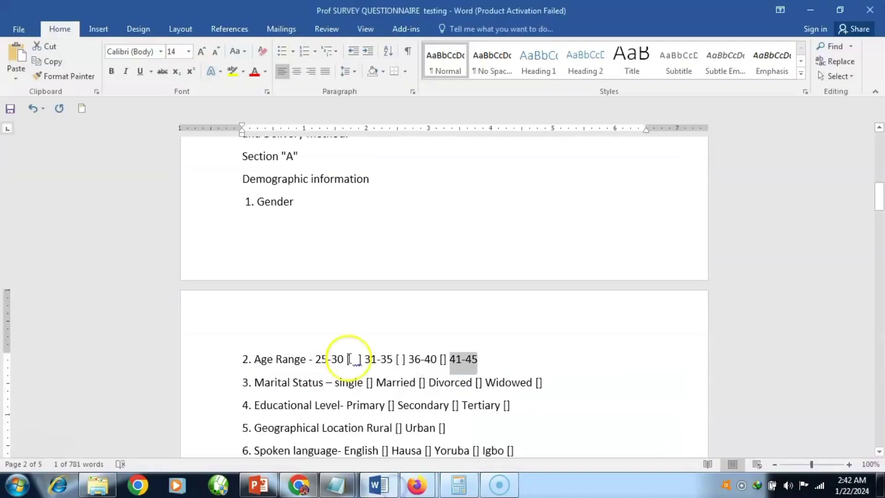
{"action": "left_click_drag", "start_coordinate": [325, 385], "coordinate": [261, 383]}
{"action": "key", "text": "ctrl+c"}
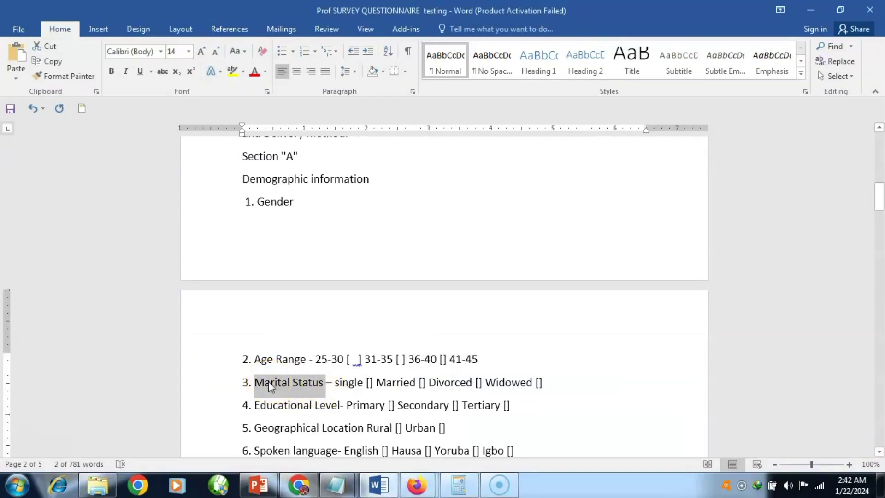
{"action": "left_click", "coordinate": [421, 484]}
{"action": "left_click", "coordinate": [382, 453]}
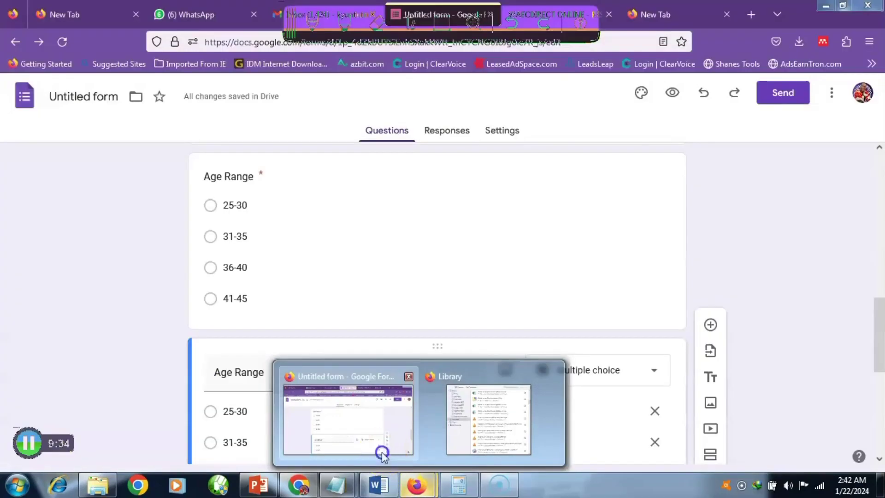
{"action": "key", "text": "BackSpace"}
{"action": "key", "text": "BackSpace"}
{"action": "key", "text": "BackSpace"}
{"action": "key", "text": "BackSpace"}
{"action": "key", "text": "BackSpace"}
{"action": "key", "text": "BackSpace"}
{"action": "key", "text": "BackSpace"}
{"action": "key", "text": "BackSpace"}
{"action": "key", "text": "BackSpace"}
{"action": "key", "text": "ctrl+v"}
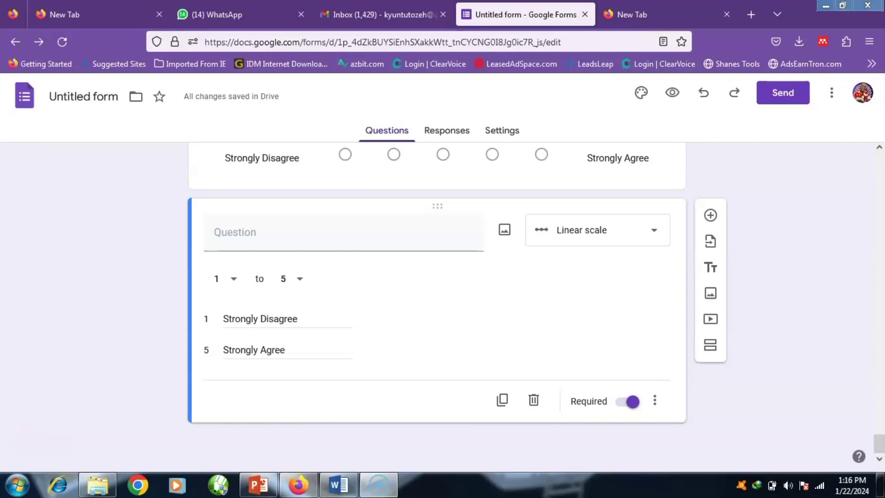
Keep the blank last question as a Linear scale and title it "22. The overall design of the delivery method should enhance the overall learning experience"
{"action": "left_click", "coordinate": [656, 237]}
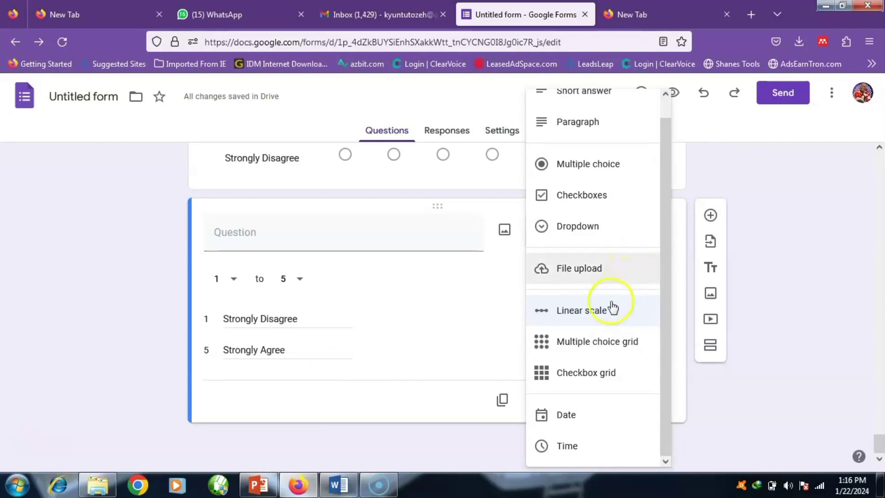
{"action": "left_click", "coordinate": [601, 318]}
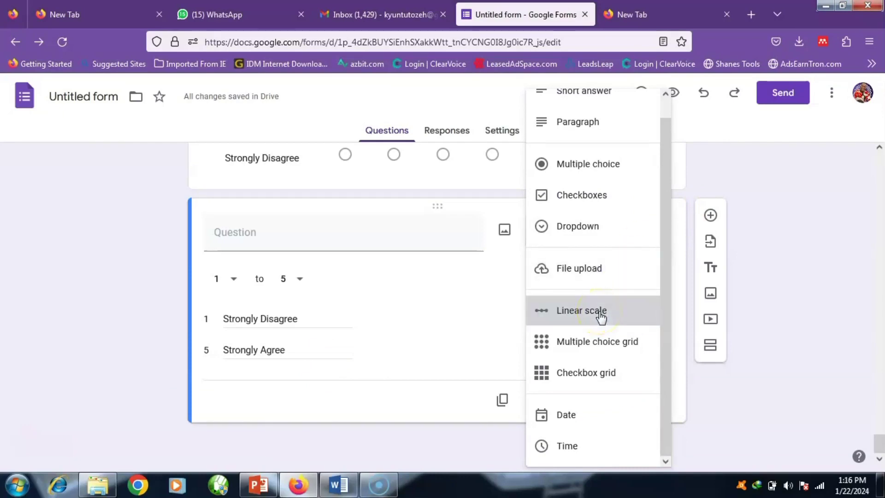
{"action": "left_click", "coordinate": [297, 236]}
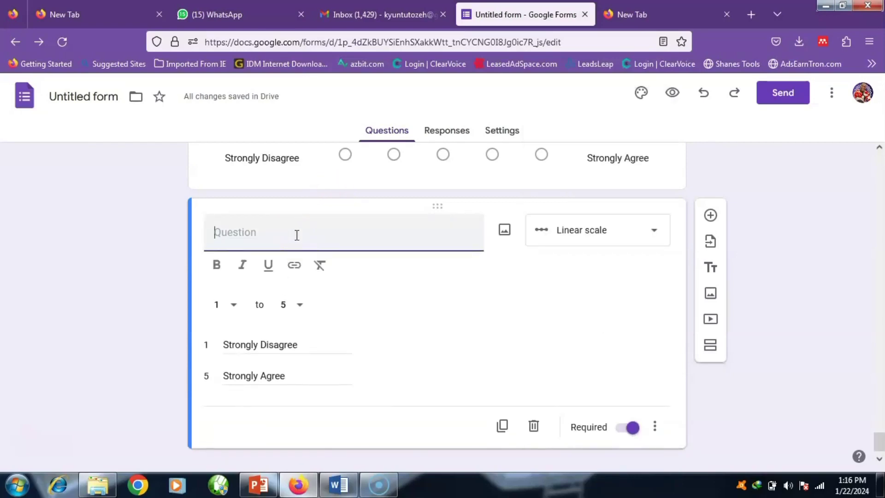
{"action": "type", "text": "22.  The overall design of the delivery method should enhance the overall learning experience"}
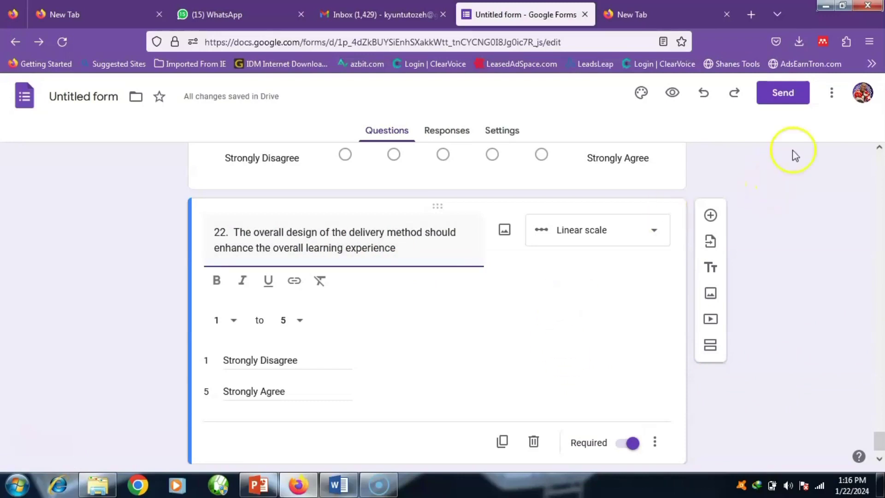
Preview the form as respondents see it, and return to the form editor
{"action": "left_click", "coordinate": [675, 102]}
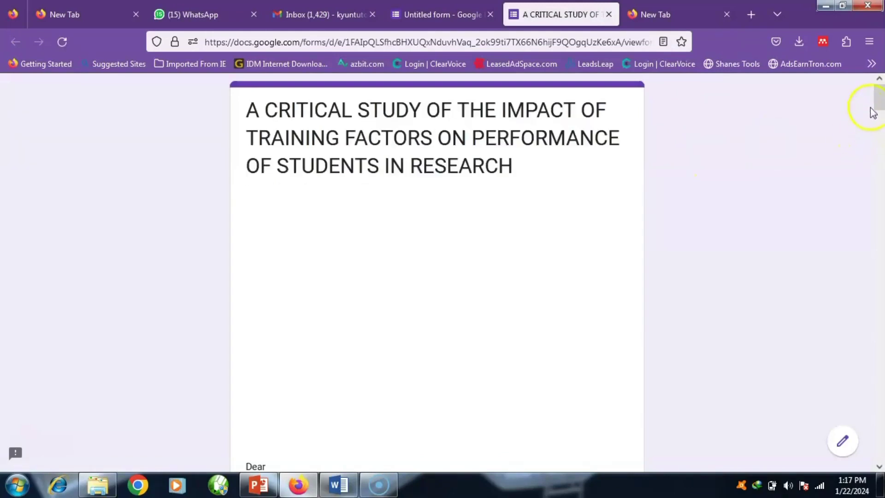
{"action": "left_click_drag", "start_coordinate": [881, 106], "coordinate": [866, 71]}
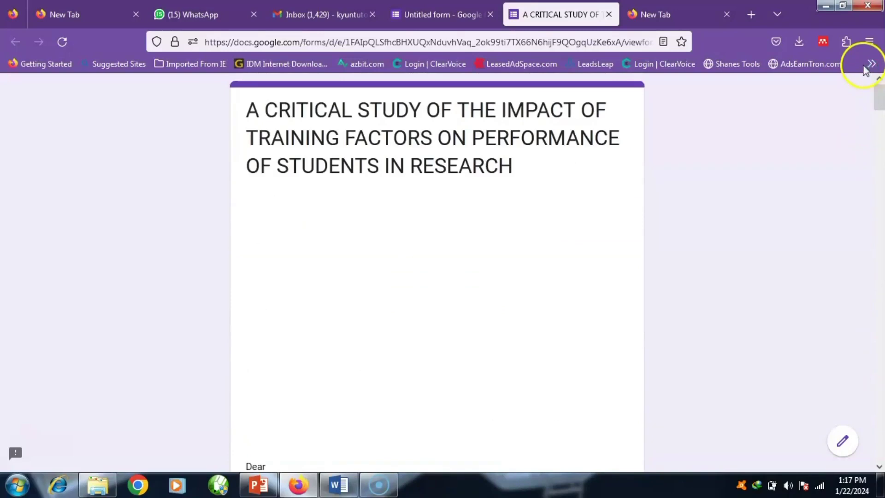
{"action": "left_click", "coordinate": [464, 9]}
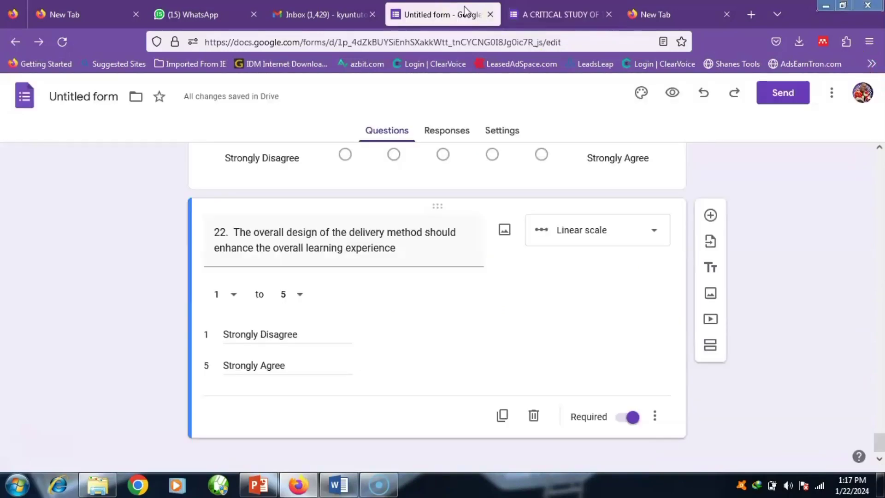
Open the form's pre-filled link page to view it, and return to the form editor
{"action": "left_click", "coordinate": [833, 98]}
{"action": "left_click", "coordinate": [832, 98]}
{"action": "left_click", "coordinate": [832, 98]}
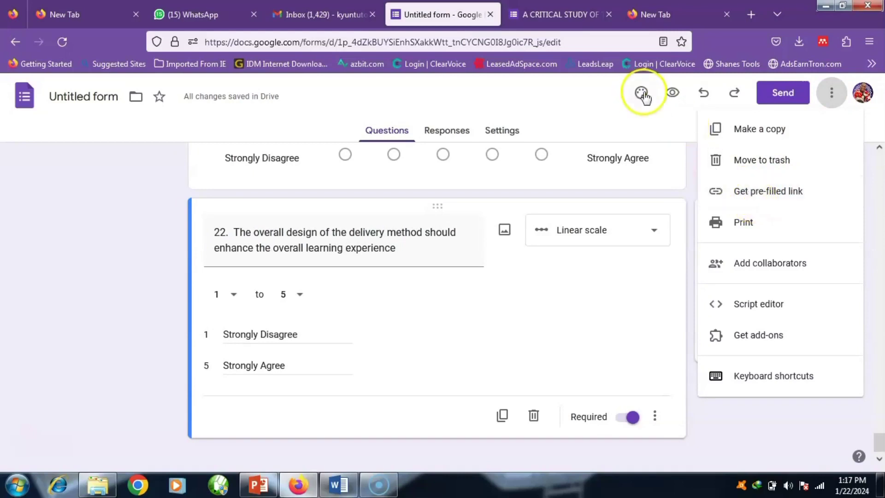
{"action": "left_click", "coordinate": [771, 196]}
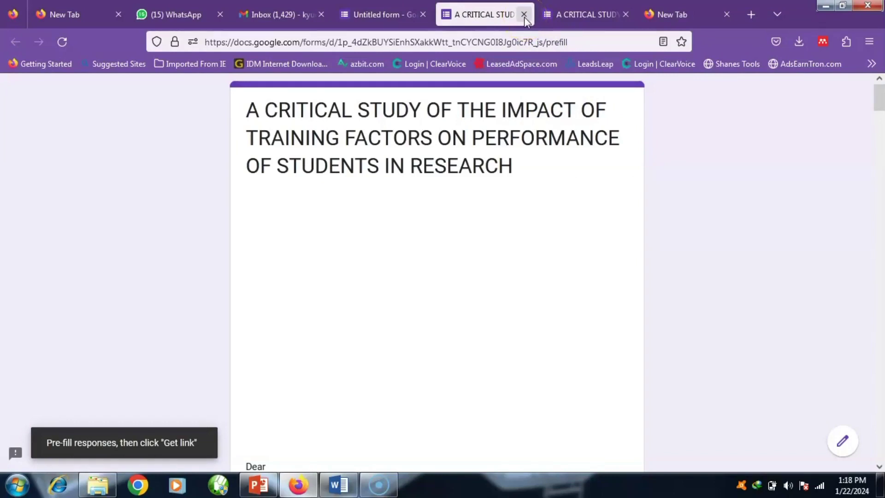
{"action": "left_click", "coordinate": [404, 16]}
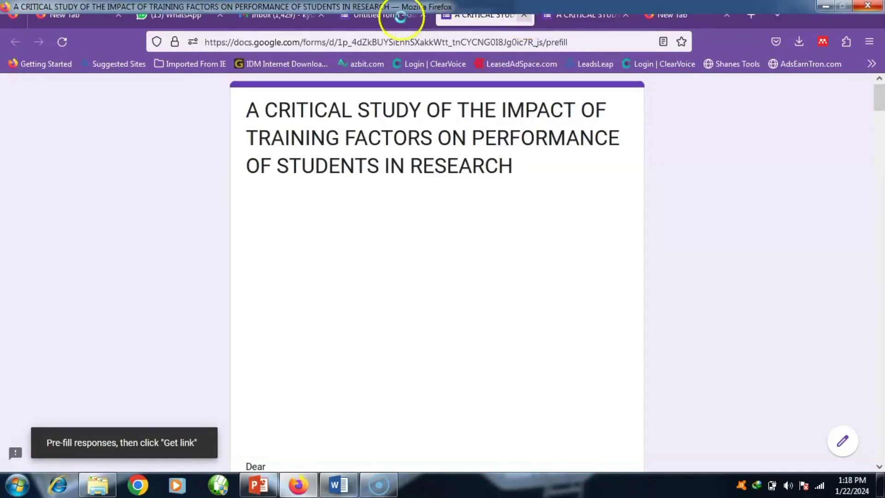
{"action": "left_click", "coordinate": [396, 17]}
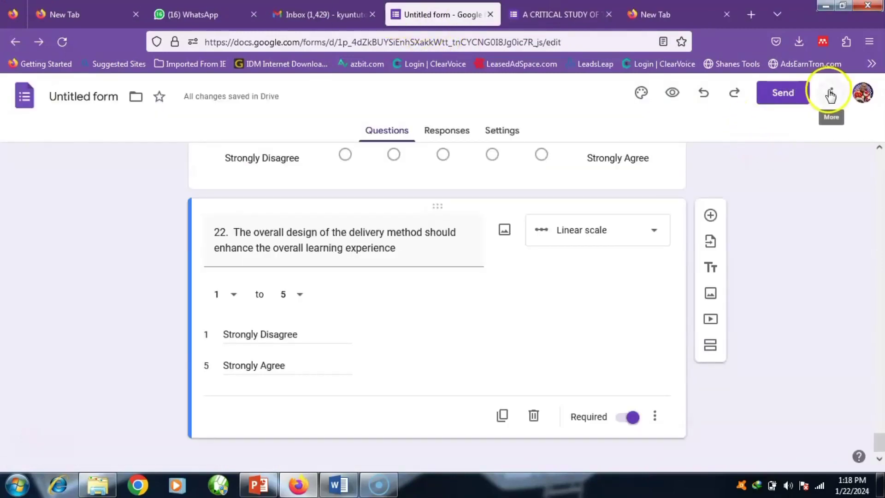
Copy the form's shortened sharing link from the send options and close them
{"action": "left_click", "coordinate": [798, 95]}
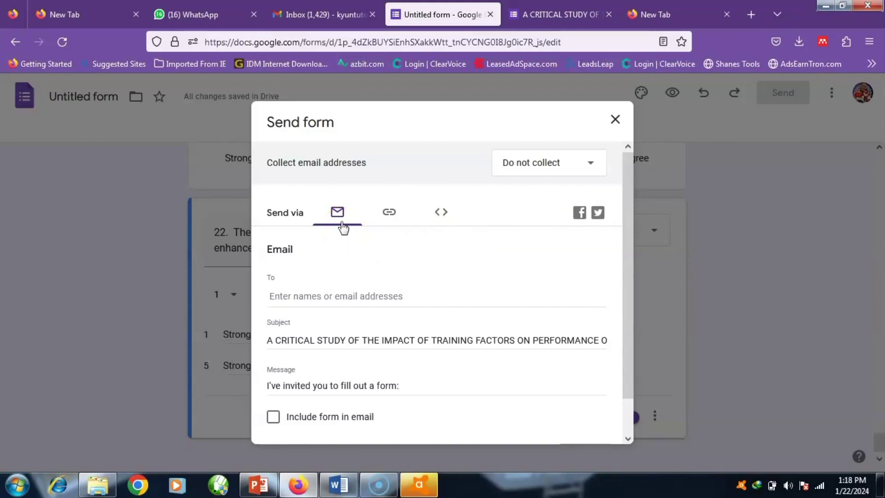
{"action": "left_click", "coordinate": [389, 216]}
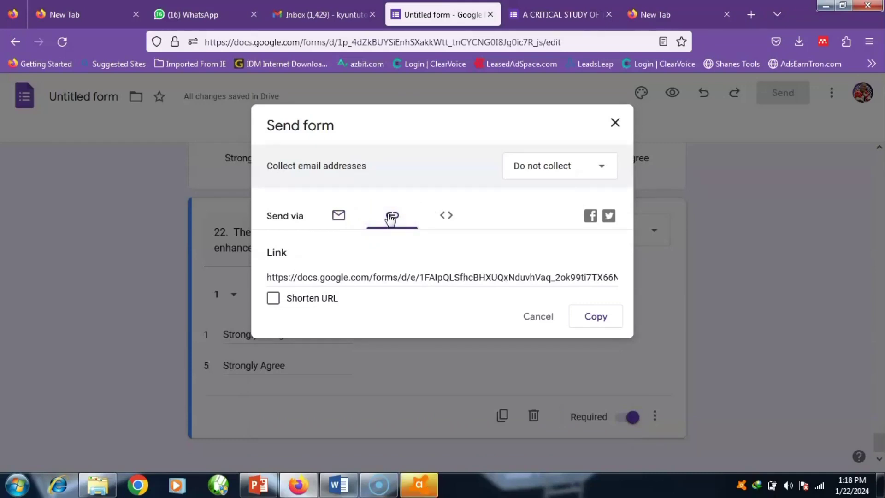
{"action": "left_click", "coordinate": [359, 229]}
{"action": "left_click", "coordinate": [274, 299]}
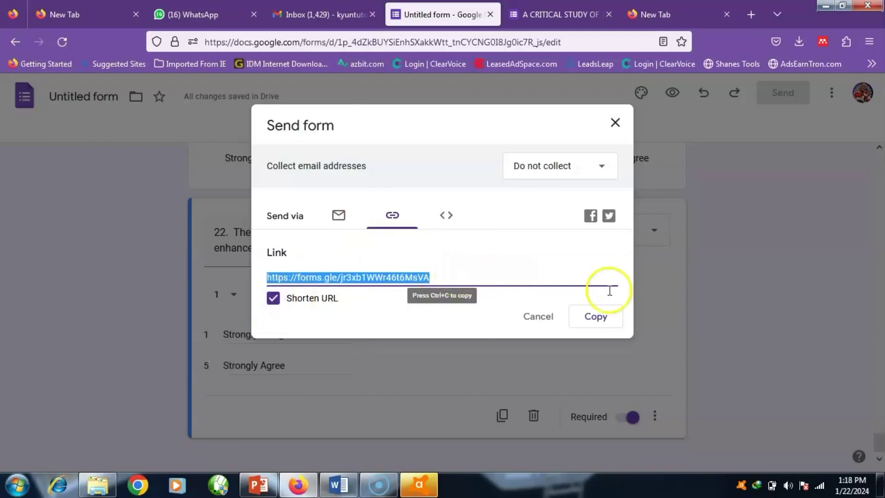
{"action": "left_click", "coordinate": [597, 318]}
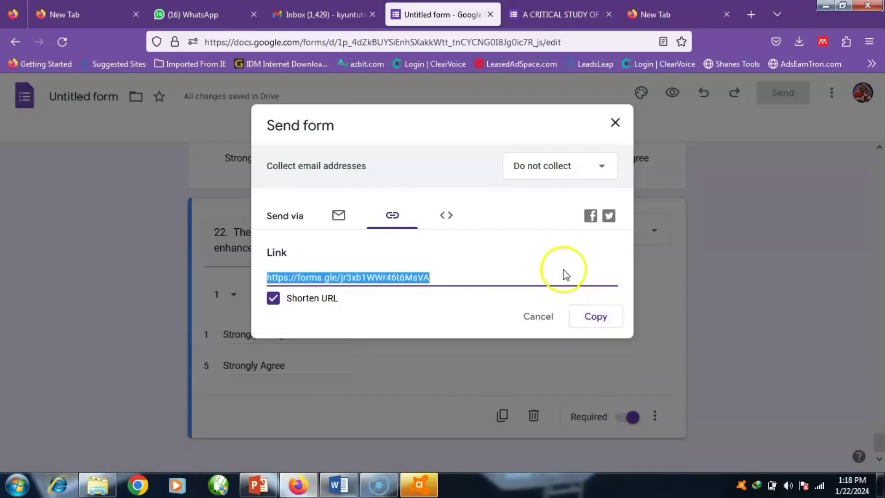
{"action": "left_click", "coordinate": [615, 135]}
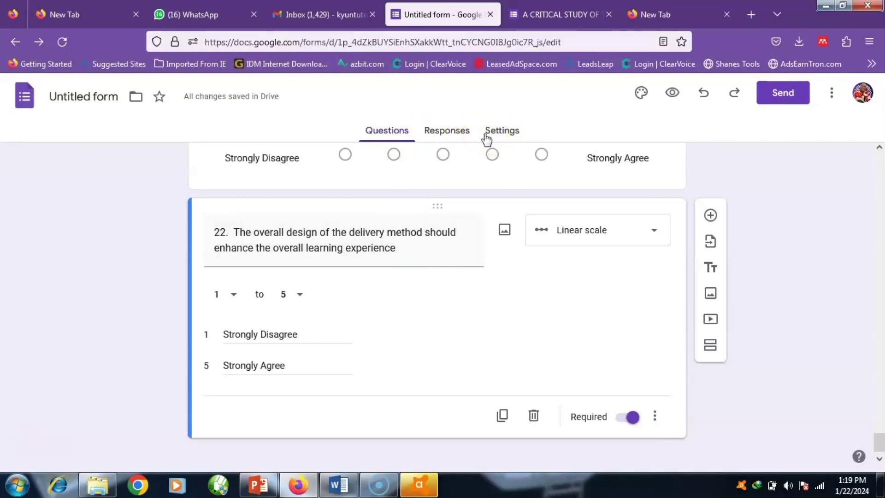
Examine the summary of the form's responses and the destination options for sending them to a spreadsheet, without creating one
{"action": "left_click", "coordinate": [461, 137]}
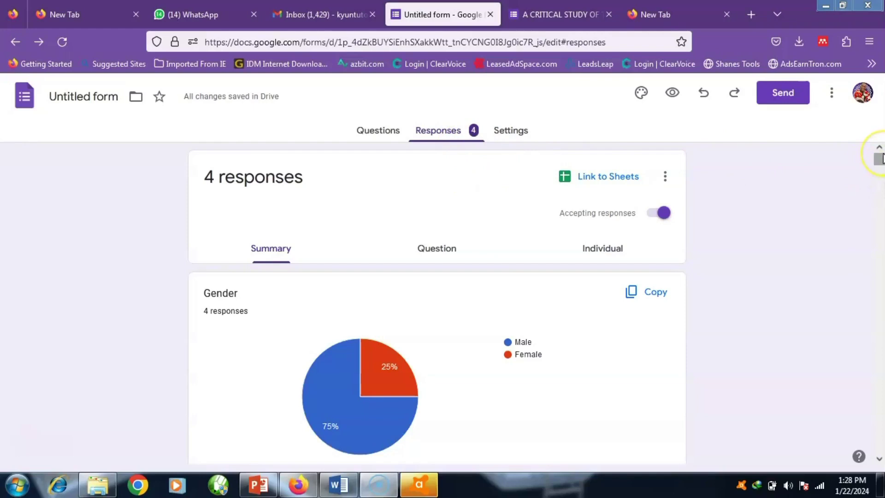
{"action": "mouse_move", "coordinate": [880, 159]}
{"action": "left_mouse_down"}
{"action": "mouse_move", "coordinate": [873, 446]}
{"action": "mouse_move", "coordinate": [871, 158]}
{"action": "left_mouse_up"}
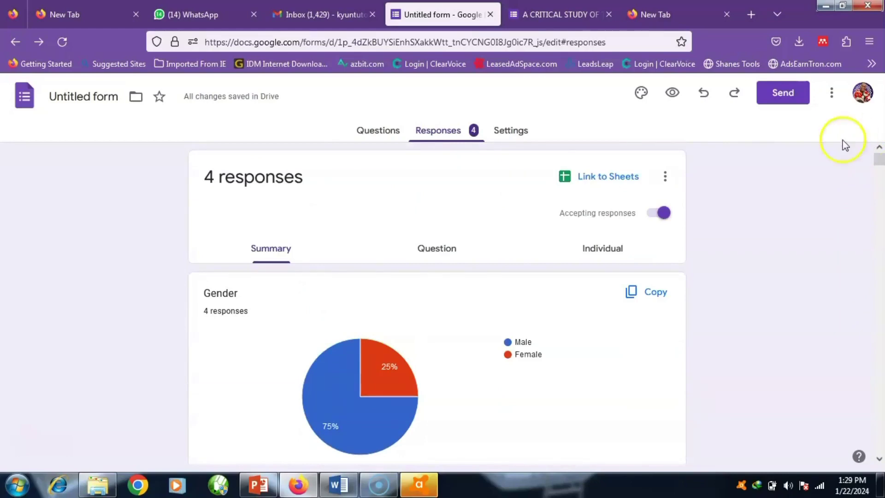
{"action": "left_click", "coordinate": [583, 182]}
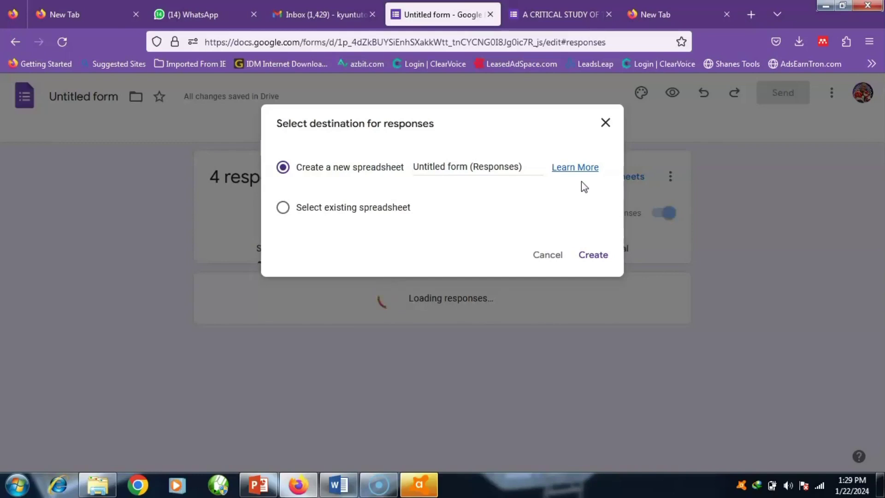
{"action": "left_click", "coordinate": [605, 123]}
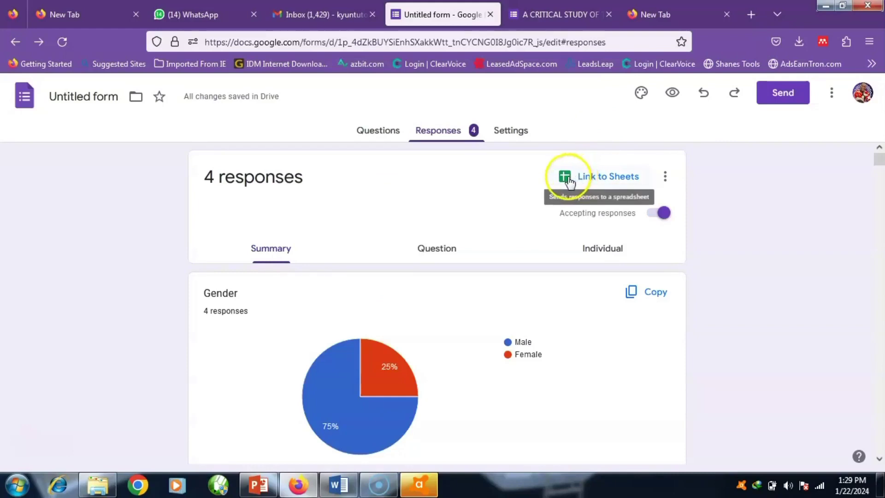
Send the form's responses to a new spreadsheet named Untitled form (Responses) and open it in Google Sheets
{"action": "left_click", "coordinate": [570, 181]}
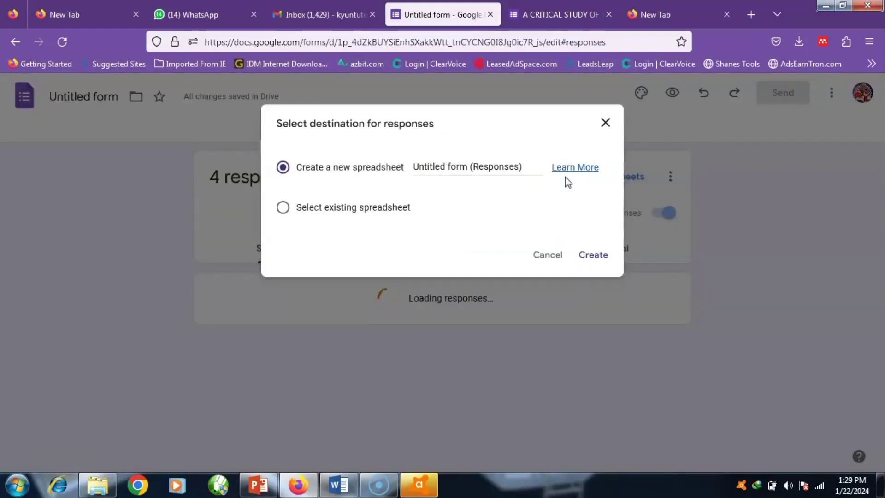
{"action": "left_click", "coordinate": [547, 178]}
{"action": "left_click", "coordinate": [525, 174]}
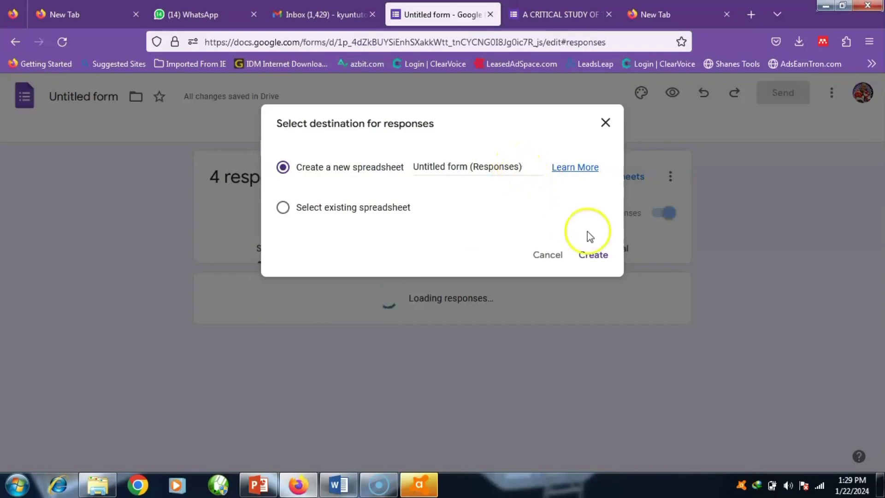
{"action": "left_click", "coordinate": [593, 253]}
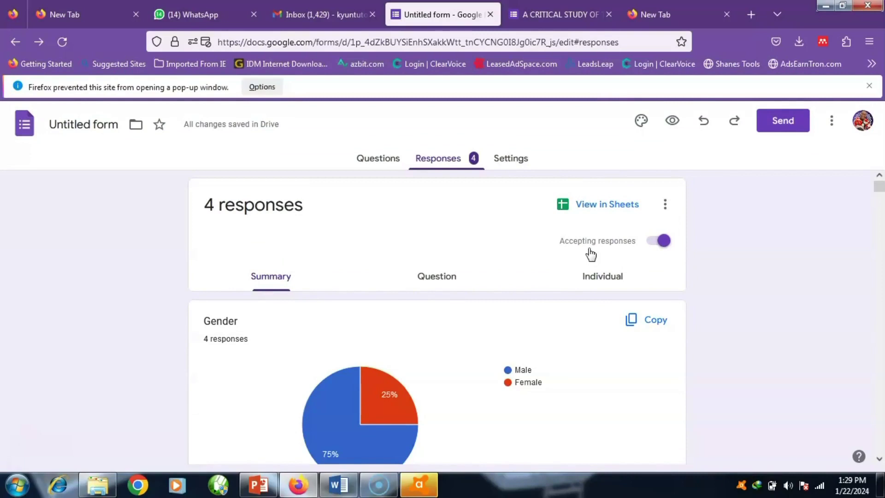
{"action": "left_click", "coordinate": [607, 207]}
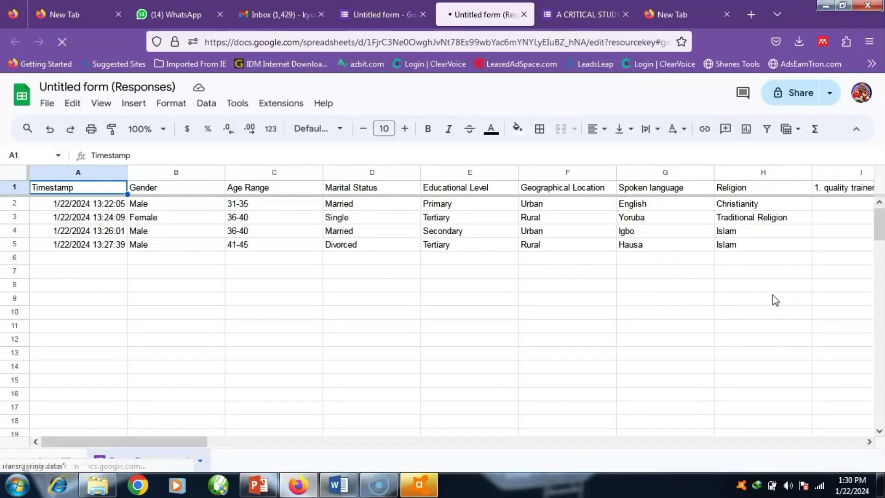
Download the responses spreadsheet as a Microsoft Excel (.xlsx) file and open the downloaded file in Excel
{"action": "left_click", "coordinate": [46, 105]}
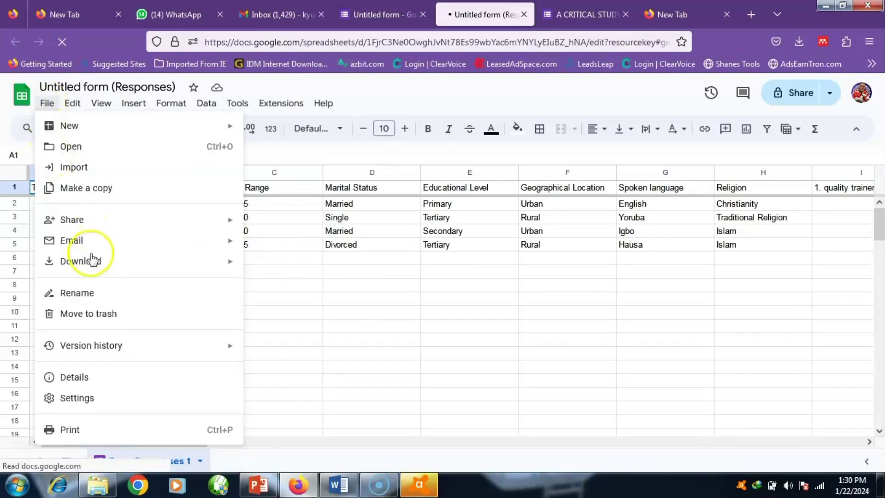
{"action": "mouse_move", "coordinate": [91, 264]}
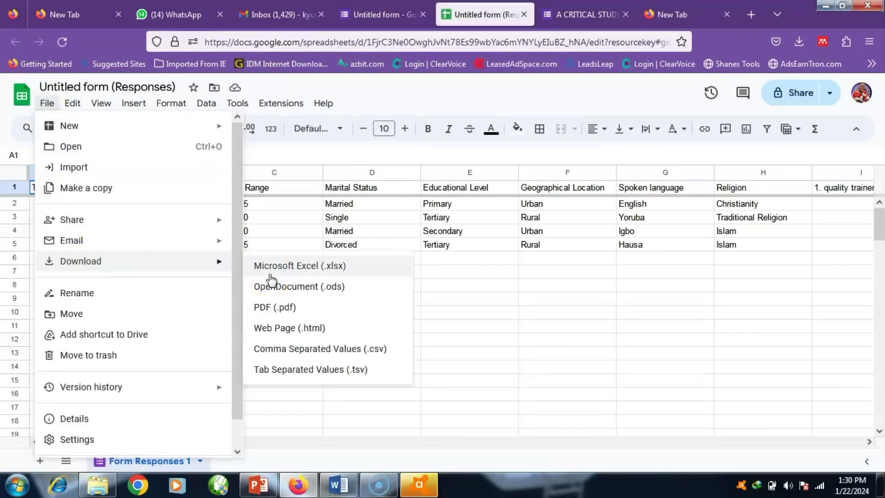
{"action": "left_click", "coordinate": [271, 275]}
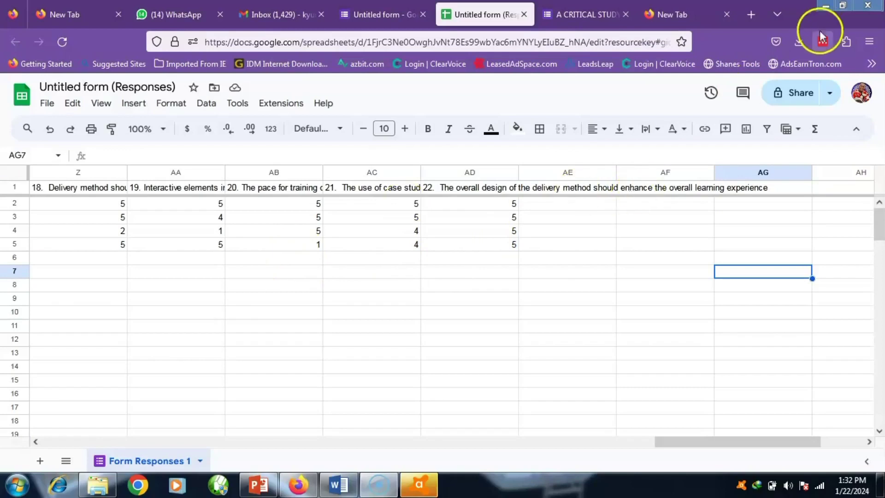
{"action": "left_click", "coordinate": [799, 43]}
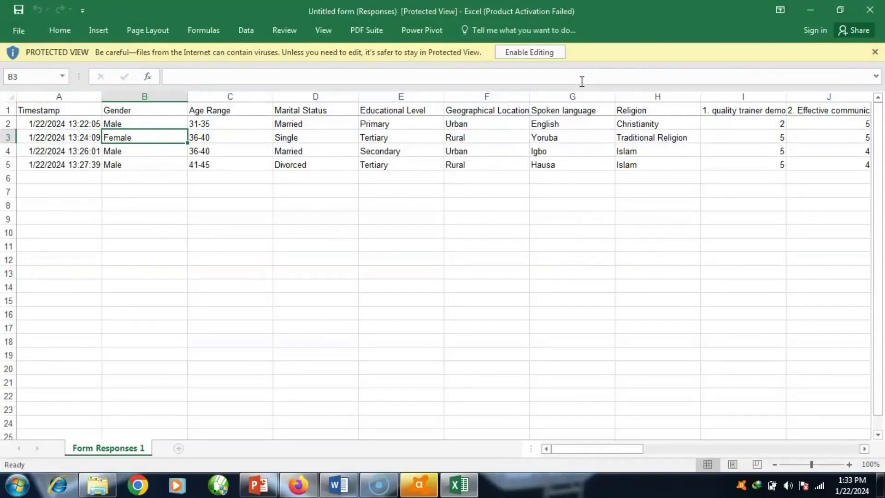
Take the downloaded responses workbook out of Protected View by enabling editing
{"action": "left_click", "coordinate": [570, 87]}
{"action": "left_click", "coordinate": [586, 94]}
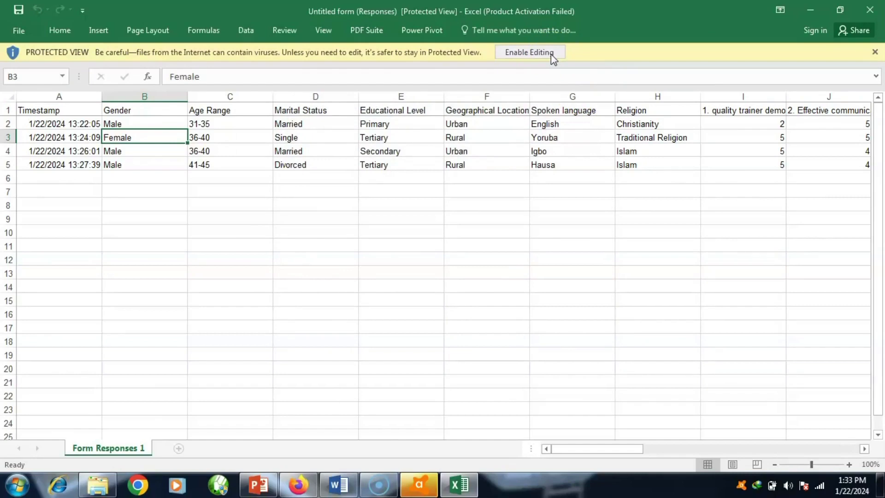
{"action": "left_click", "coordinate": [552, 54]}
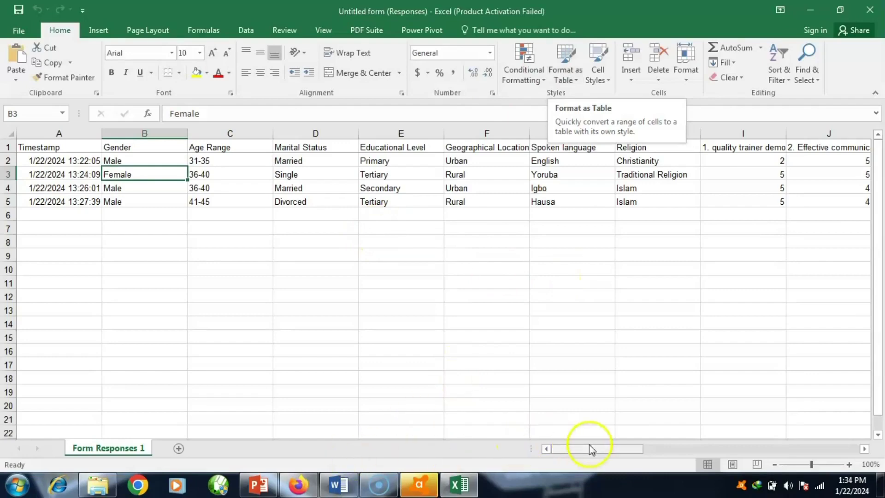
Delete the entire Timestamp column from the Form Responses 1 sheet
{"action": "left_click_drag", "start_coordinate": [586, 449], "coordinate": [471, 406]}
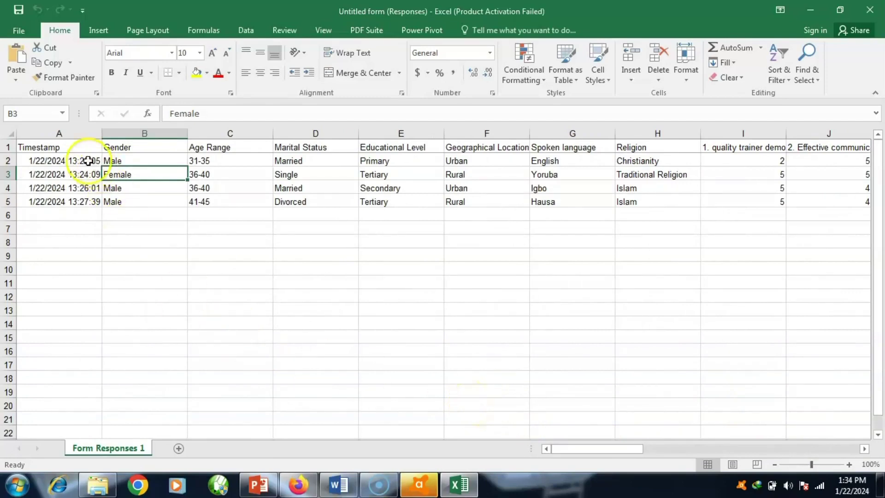
{"action": "left_click", "coordinate": [85, 132]}
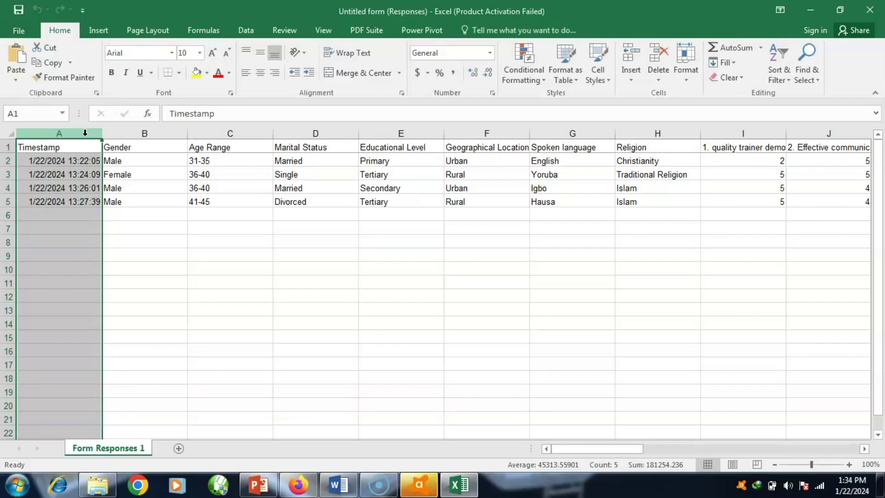
{"action": "right_click", "coordinate": [86, 135]}
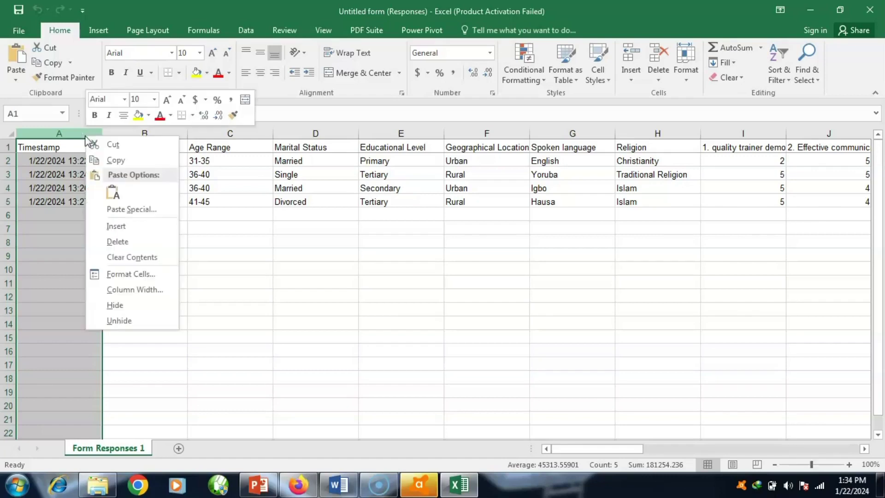
{"action": "left_click", "coordinate": [123, 251]}
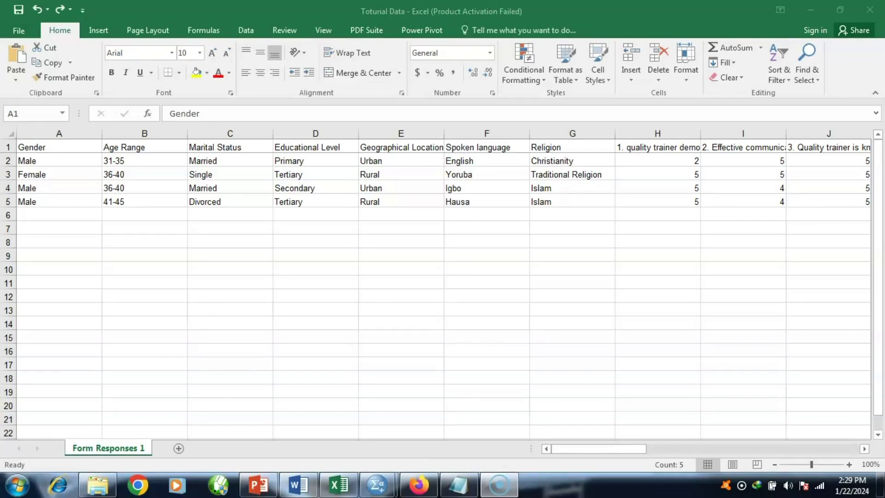
Replace all occurrences of Female with 2 in the Gender column
{"action": "left_click", "coordinate": [78, 131]}
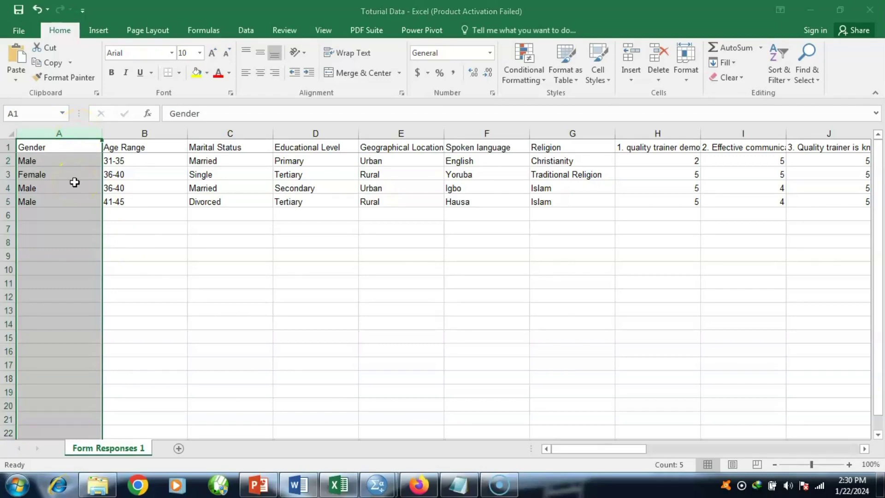
{"action": "key", "text": "ctrl+f"}
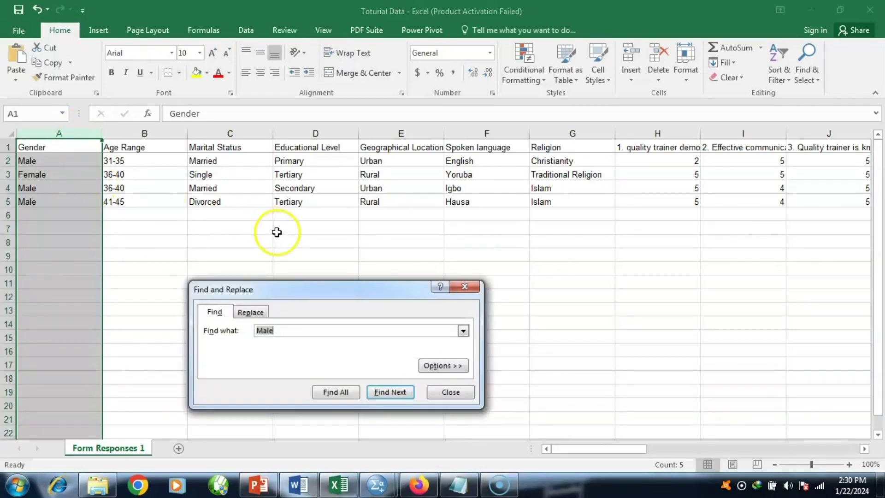
{"action": "left_click", "coordinate": [257, 312]}
{"action": "left_click", "coordinate": [288, 331]}
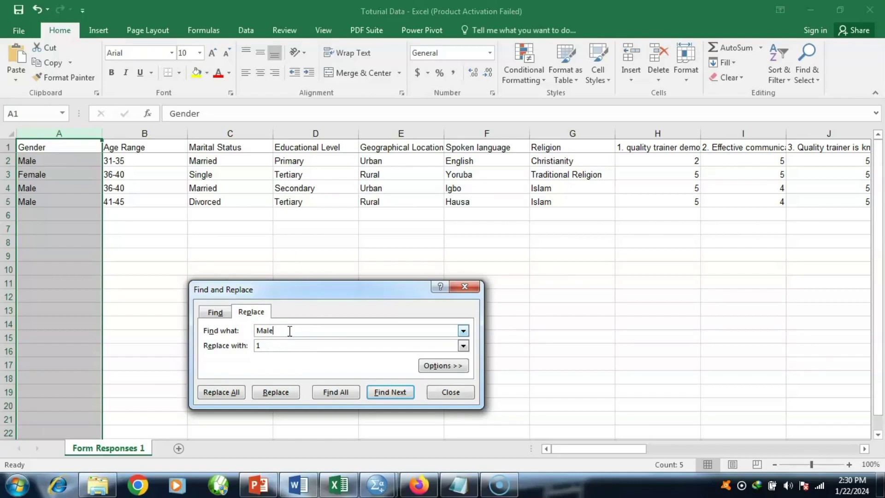
{"action": "left_click", "coordinate": [278, 344]}
{"action": "key", "text": "BackSpace"}
{"action": "key", "text": "BackSpace"}
{"action": "key", "text": "BackSpace"}
{"action": "key", "text": "BackSpace"}
{"action": "type", "text": "Female"}
{"action": "left_click", "coordinate": [268, 345]}
{"action": "type", "text": "1"}
{"action": "key", "text": "BackSpace"}
{"action": "type", "text": "2"}
{"action": "left_click", "coordinate": [229, 388]}
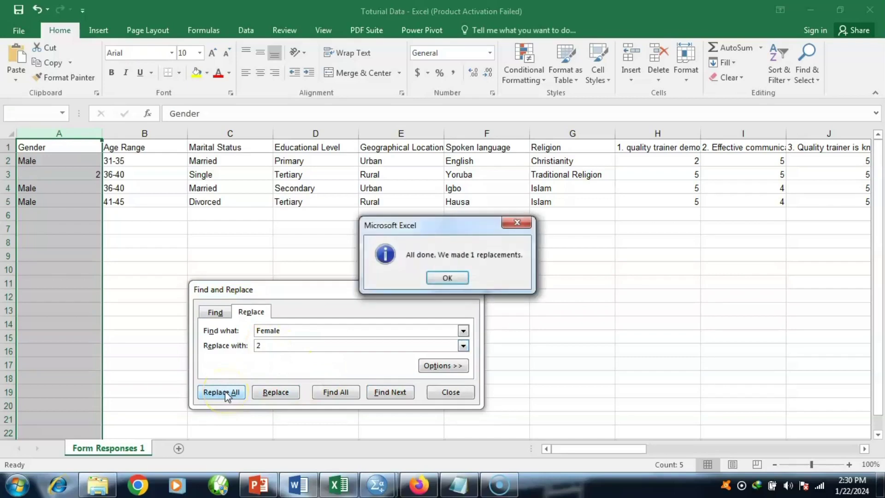
{"action": "left_click", "coordinate": [449, 272]}
Replace all occurrences of Male with 1 in the Gender column
{"action": "left_click", "coordinate": [307, 331]}
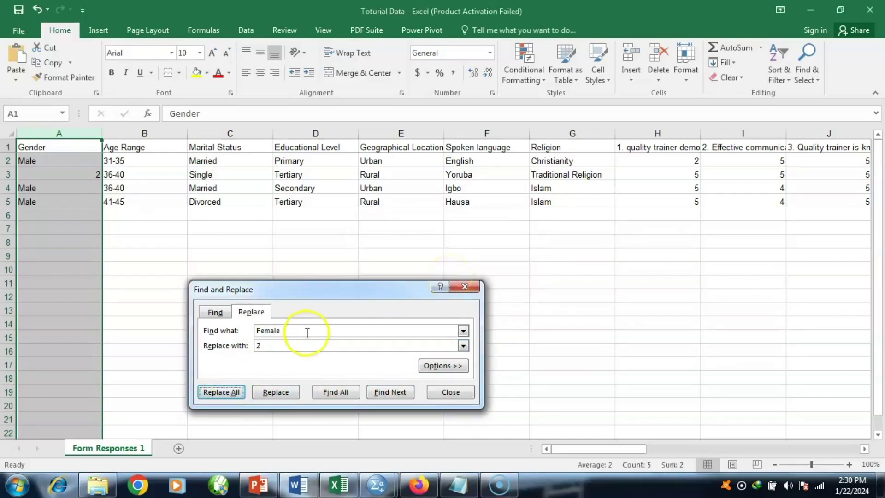
{"action": "key", "text": "BackSpace"}
{"action": "key", "text": "BackSpace"}
{"action": "key", "text": "BackSpace"}
{"action": "key", "text": "BackSpace"}
{"action": "key", "text": "BackSpace"}
{"action": "key", "text": "BackSpace"}
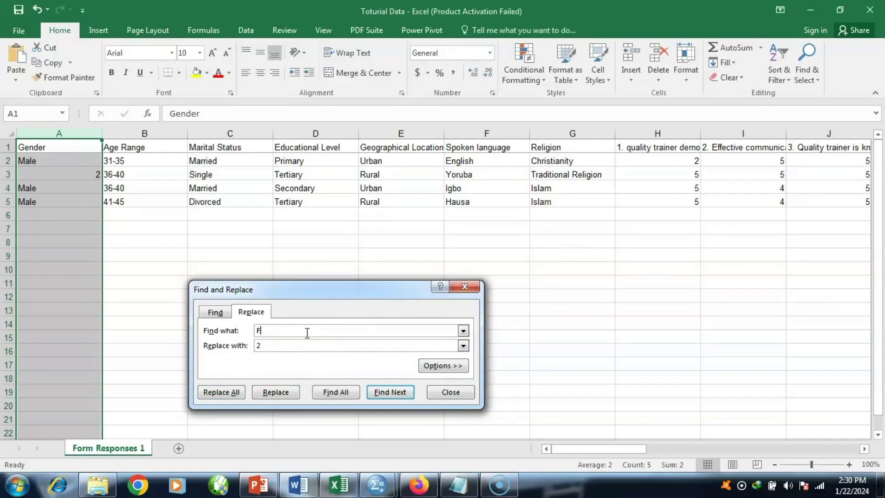
{"action": "type", "text": "Male"}
{"action": "left_click", "coordinate": [288, 345]}
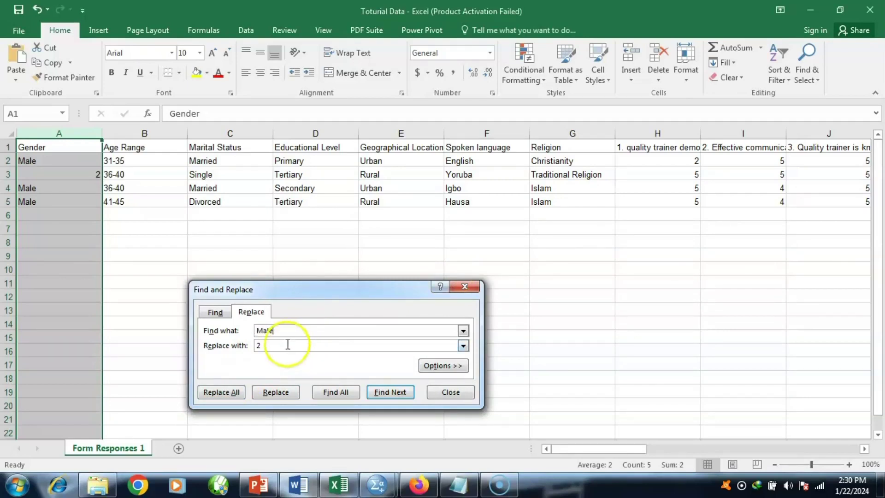
{"action": "key", "text": "BackSpace"}
{"action": "type", "text": "1"}
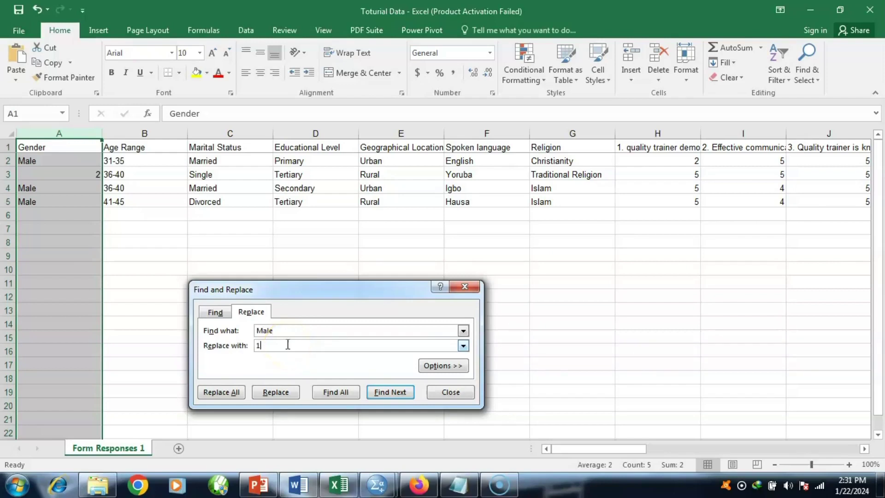
{"action": "left_click", "coordinate": [224, 393]}
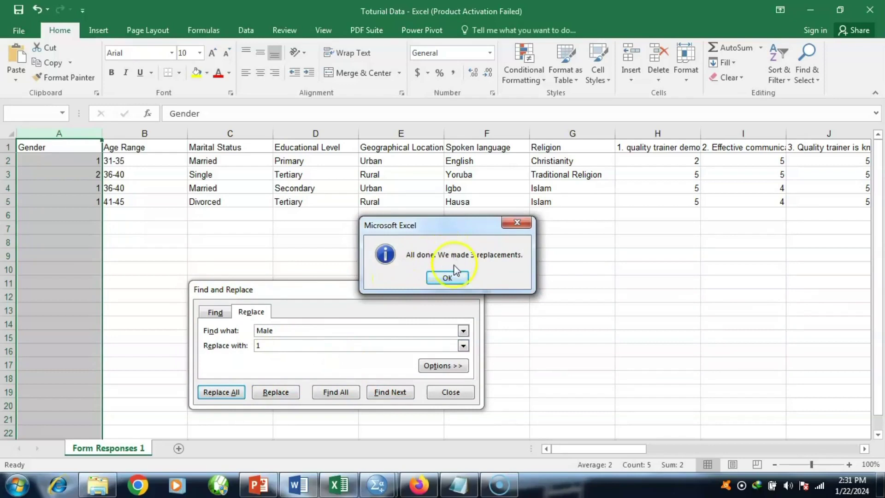
{"action": "left_click", "coordinate": [450, 278]}
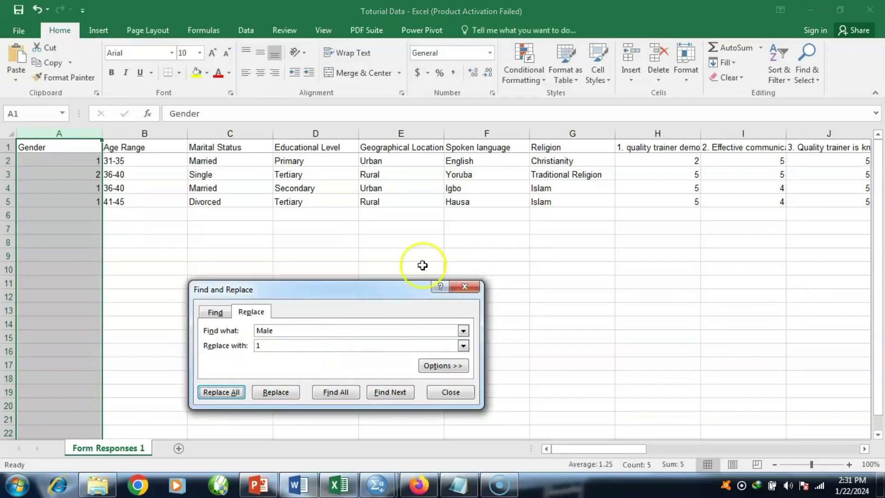
Replace all occurrences of 31-35 with 1 in the Age Range column
{"action": "left_click", "coordinate": [160, 135]}
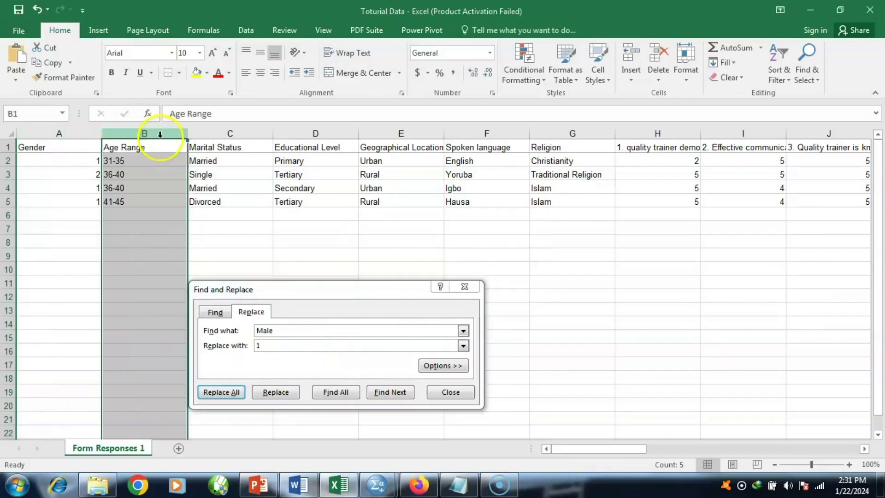
{"action": "left_click", "coordinate": [296, 332]}
{"action": "key", "text": "BackSpace"}
{"action": "key", "text": "BackSpace"}
{"action": "key", "text": "BackSpace"}
{"action": "key", "text": "BackSpace"}
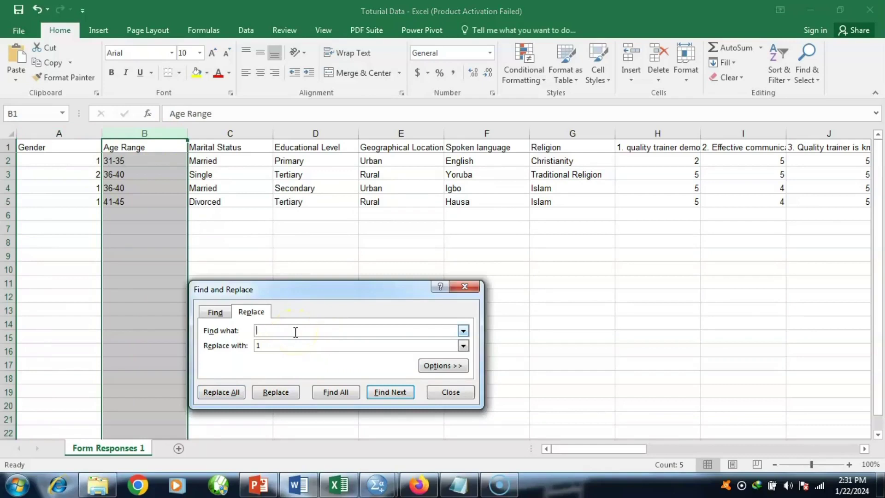
{"action": "type", "text": "31-35"}
{"action": "left_click", "coordinate": [278, 347]}
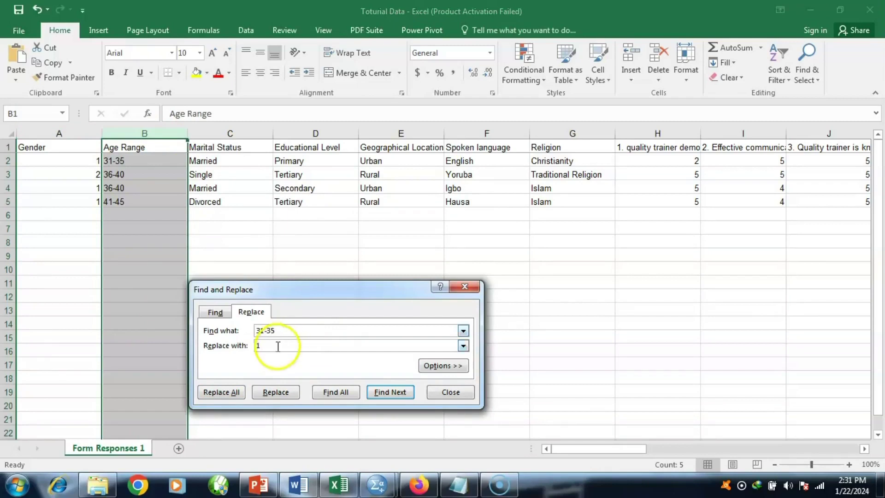
{"action": "left_click", "coordinate": [212, 392]}
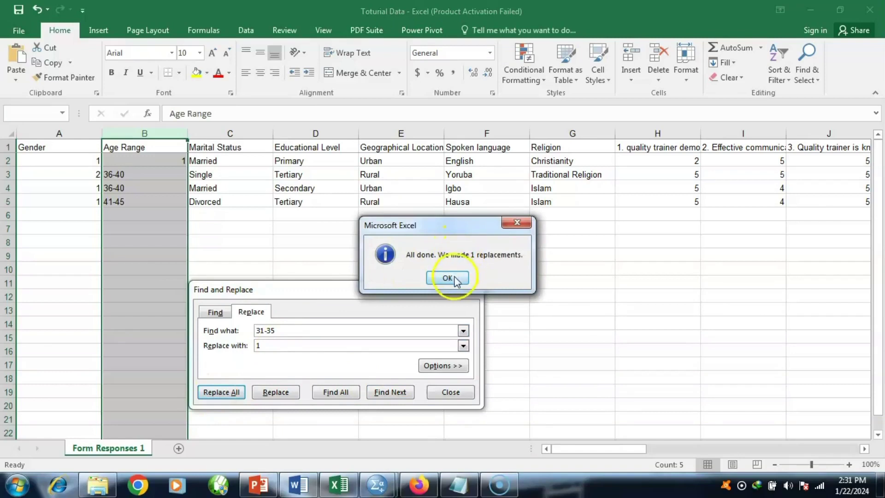
{"action": "left_click", "coordinate": [451, 276]}
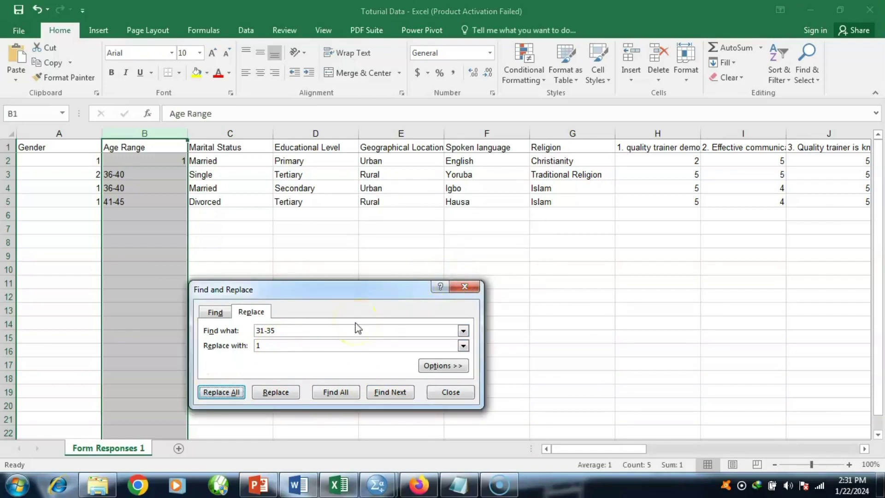
Replace all occurrences of 36-40 with 2 in the Age Range column
{"action": "left_click", "coordinate": [281, 332]}
{"action": "key", "text": "BackSpace"}
{"action": "key", "text": "BackSpace"}
{"action": "key", "text": "BackSpace"}
{"action": "key", "text": "BackSpace"}
{"action": "key", "text": "BackSpace"}
{"action": "type", "text": "36-40"}
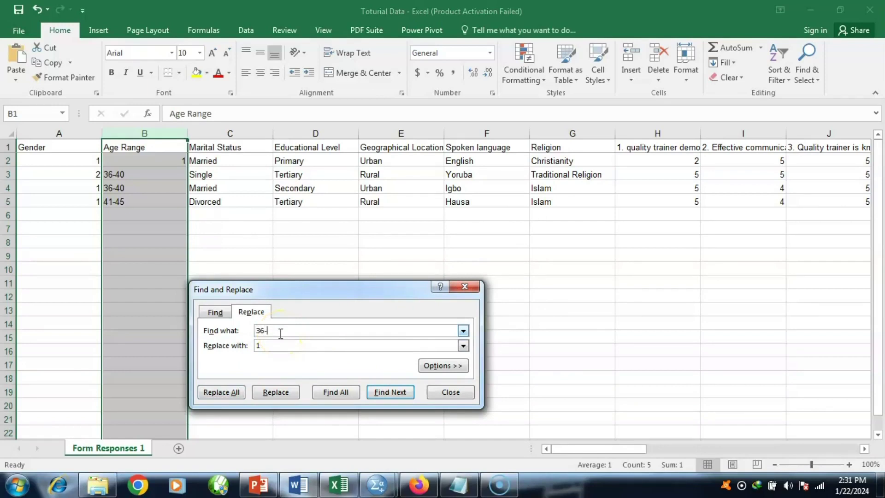
{"action": "left_click", "coordinate": [273, 345]}
{"action": "key", "text": "BackSpace"}
{"action": "type", "text": "2"}
{"action": "left_click", "coordinate": [223, 393]}
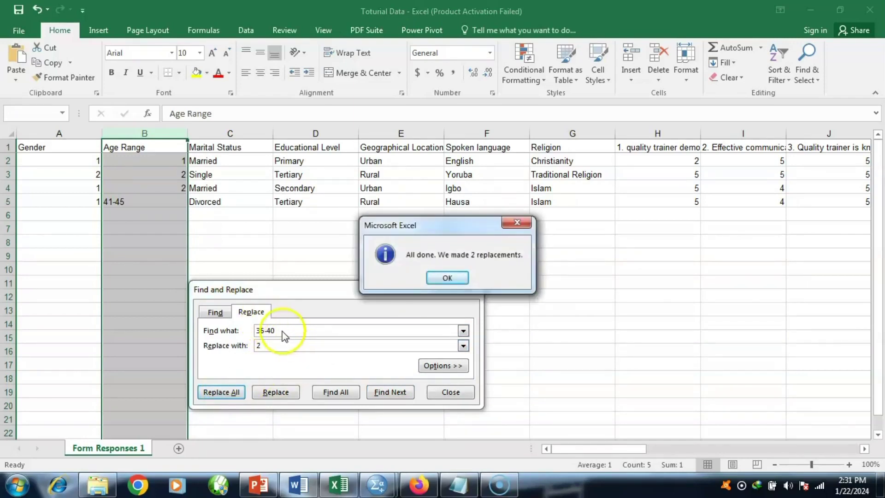
{"action": "left_click", "coordinate": [450, 278]}
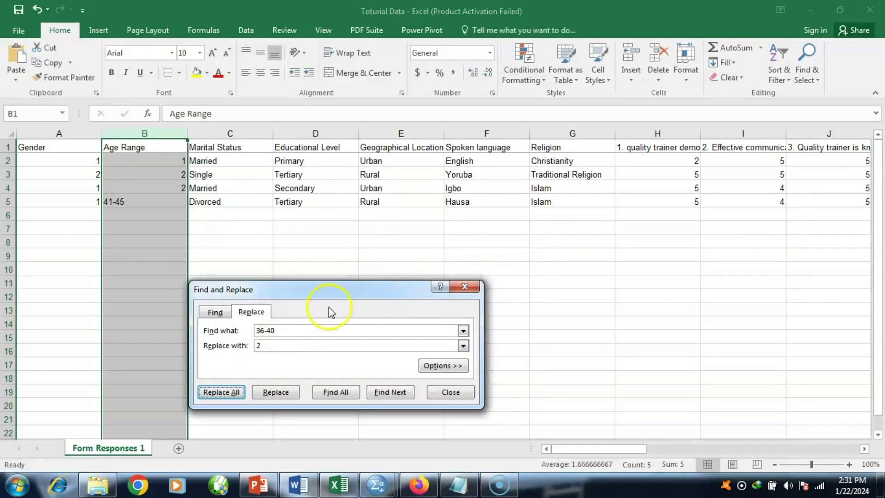
Replace all occurrences of 41-45 with 3 in the Age Range column
{"action": "left_click", "coordinate": [283, 329]}
{"action": "key", "text": "BackSpace"}
{"action": "key", "text": "BackSpace"}
{"action": "key", "text": "BackSpace"}
{"action": "key", "text": "BackSpace"}
{"action": "key", "text": "BackSpace"}
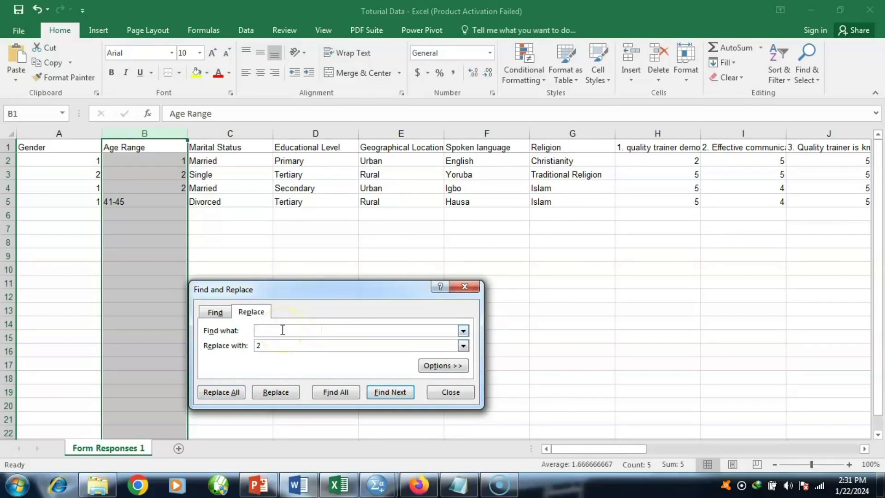
{"action": "type", "text": "41-45"}
{"action": "left_click", "coordinate": [266, 346]}
{"action": "key", "text": "BackSpace"}
{"action": "type", "text": "2"}
{"action": "key", "text": "BackSpace"}
{"action": "type", "text": "3"}
{"action": "left_click", "coordinate": [218, 393]}
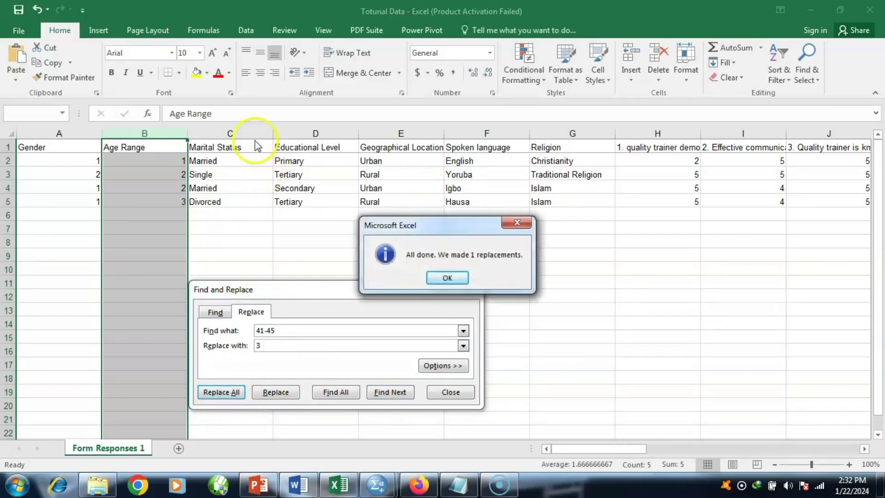
{"action": "left_click", "coordinate": [447, 277]}
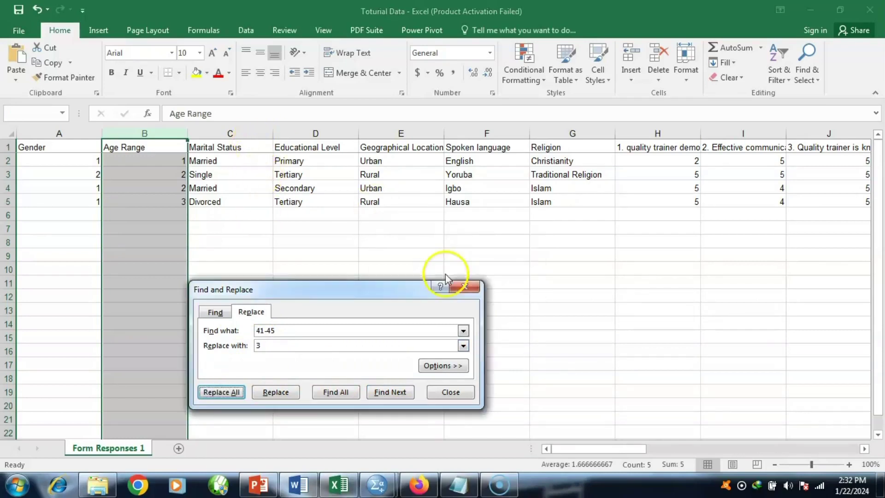
Replace all occurrences of Single with 1 in the Marital Status column
{"action": "left_click", "coordinate": [262, 129]}
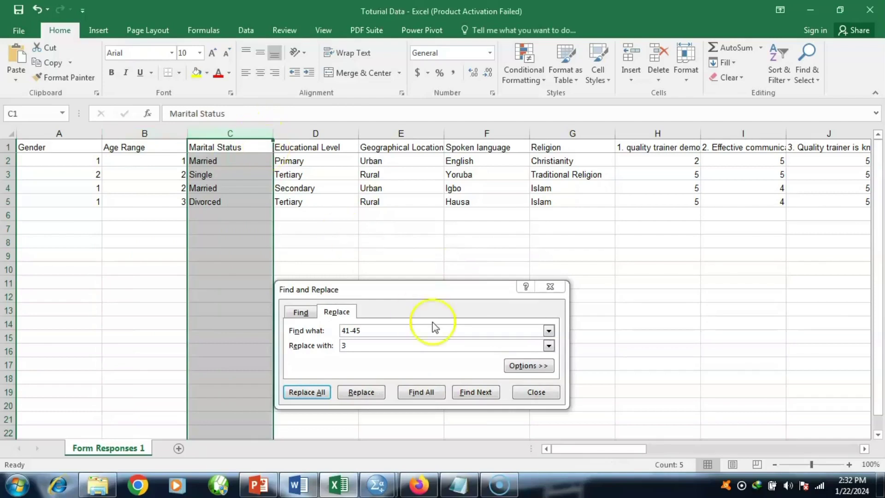
{"action": "left_click", "coordinate": [403, 332]}
{"action": "key", "text": "BackSpace"}
{"action": "key", "text": "BackSpace"}
{"action": "key", "text": "BackSpace"}
{"action": "key", "text": "BackSpace"}
{"action": "key", "text": "BackSpace"}
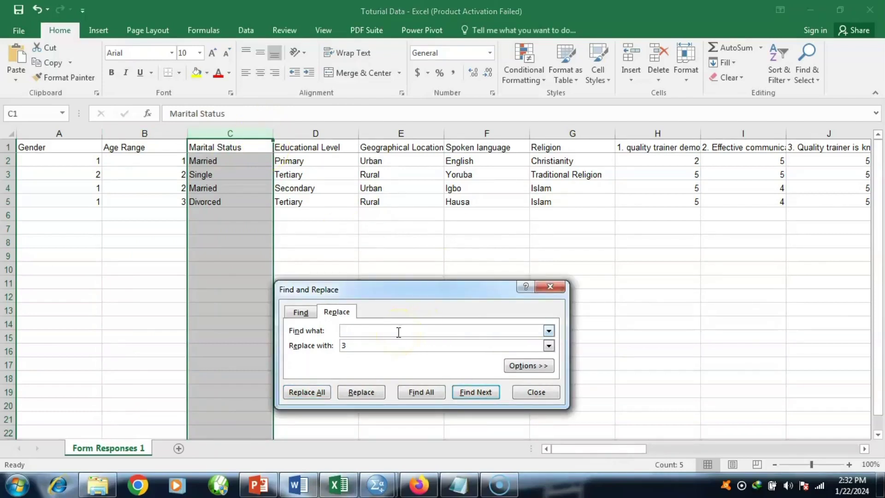
{"action": "type", "text": "Single"}
{"action": "left_click", "coordinate": [352, 346]}
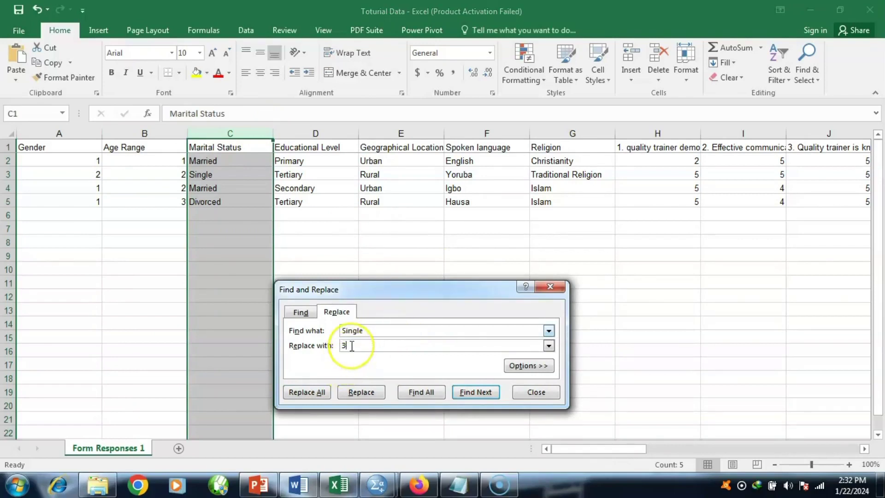
{"action": "key", "text": "BackSpace"}
{"action": "type", "text": "1"}
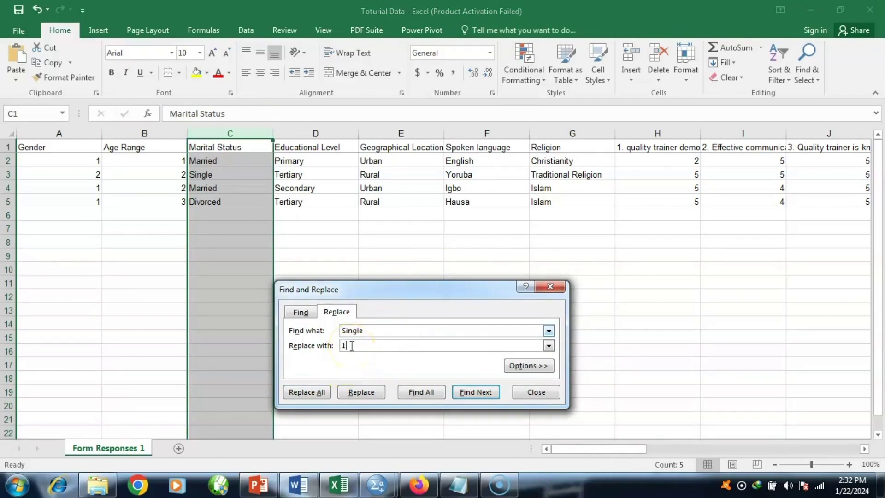
{"action": "left_click", "coordinate": [310, 391]}
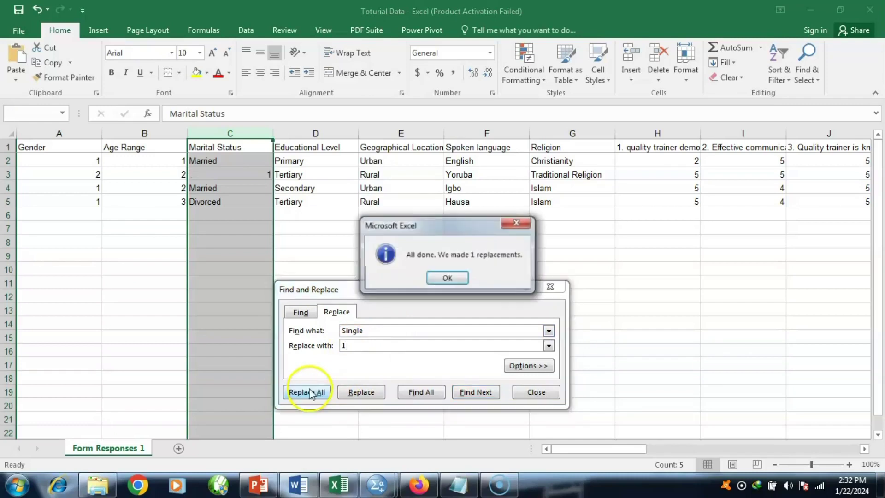
{"action": "left_click", "coordinate": [447, 278]}
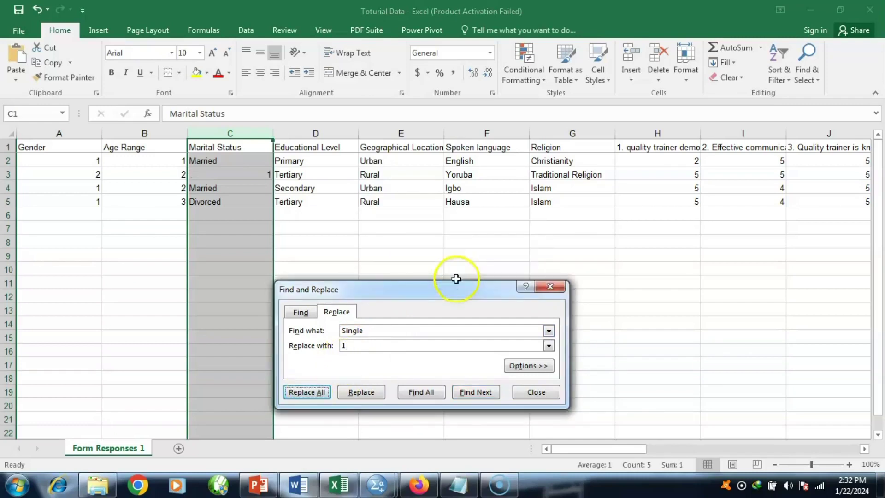
Replace all occurrences of Married with 2 in the Marital Status column
{"action": "left_click", "coordinate": [373, 331]}
{"action": "key", "text": "BackSpace"}
{"action": "key", "text": "BackSpace"}
{"action": "key", "text": "BackSpace"}
{"action": "key", "text": "BackSpace"}
{"action": "key", "text": "BackSpace"}
{"action": "key", "text": "BackSpace"}
{"action": "type", "text": "M"}
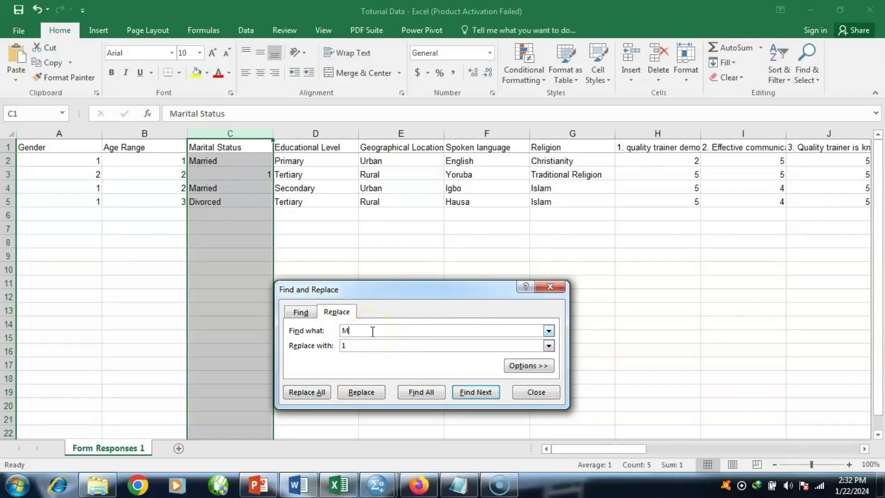
{"action": "type", "text": "arri"}
{"action": "key", "text": "BackSpace"}
{"action": "key", "text": "BackSpace"}
{"action": "type", "text": "ried"}
{"action": "left_click", "coordinate": [341, 347]}
{"action": "key", "text": "BackSpace"}
{"action": "type", "text": "2"}
{"action": "left_click", "coordinate": [305, 392]}
{"action": "left_click", "coordinate": [448, 278]}
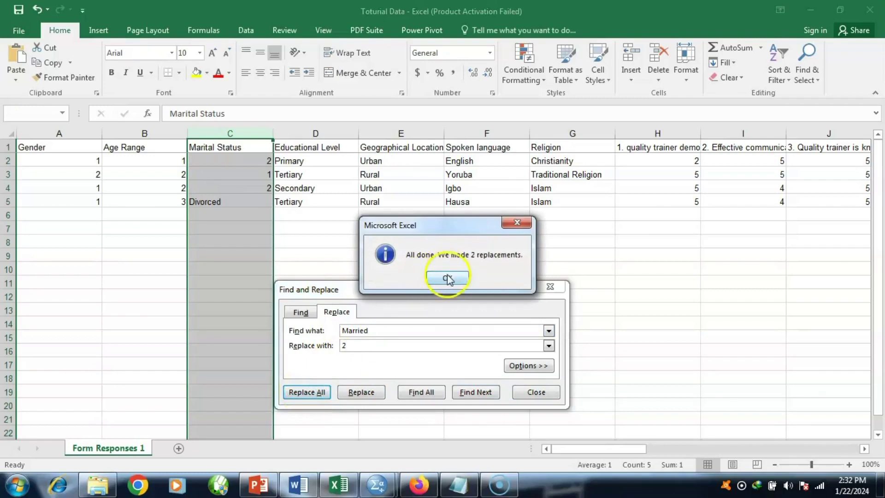
Replace all occurrences of Divorced with 3 in the Marital Status column
{"action": "left_click", "coordinate": [377, 331]}
{"action": "key", "text": "BackSpace"}
{"action": "key", "text": "BackSpace"}
{"action": "key", "text": "BackSpace"}
{"action": "key", "text": "BackSpace"}
{"action": "key", "text": "BackSpace"}
{"action": "key", "text": "BackSpace"}
{"action": "key", "text": "BackSpace"}
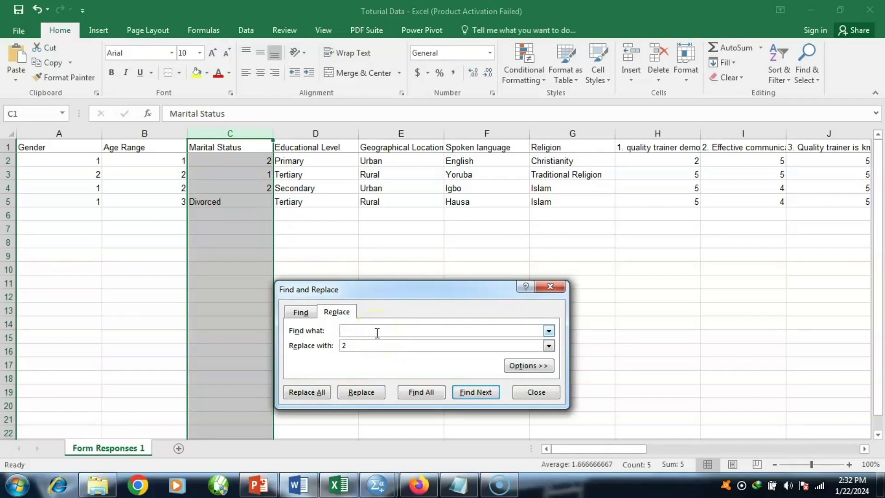
{"action": "type", "text": "Divorced"}
{"action": "left_click", "coordinate": [362, 342]}
{"action": "key", "text": "BackSpace"}
{"action": "type", "text": "3"}
{"action": "left_click", "coordinate": [310, 394]}
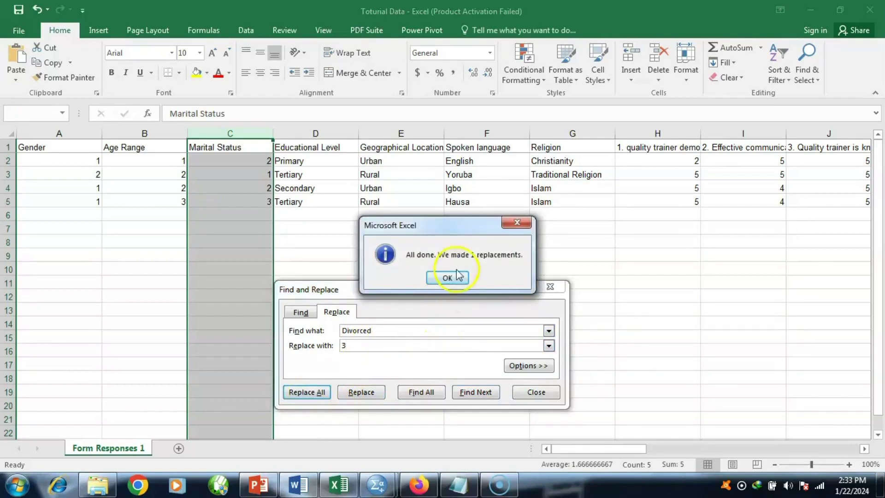
{"action": "left_click", "coordinate": [458, 275]}
Try to replace all occurrences of Widowed with 4 in the Marital Status column
{"action": "left_click", "coordinate": [387, 331]}
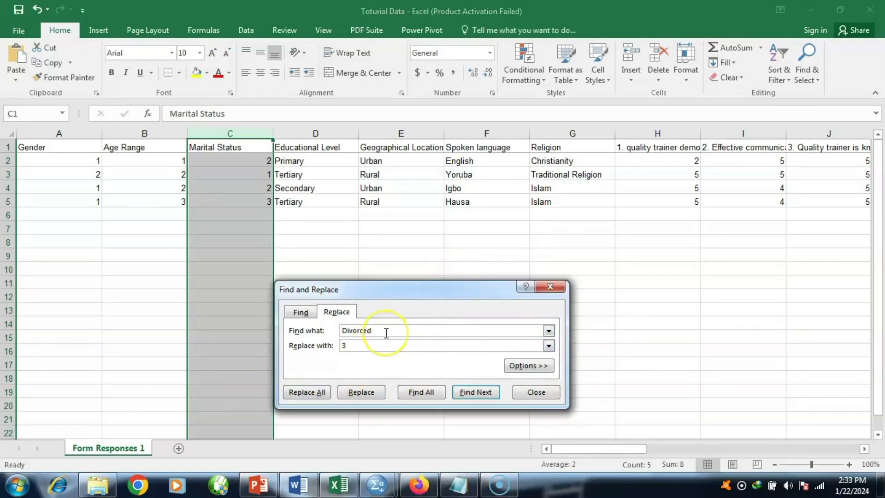
{"action": "key", "text": "BackSpace"}
{"action": "key", "text": "BackSpace"}
{"action": "key", "text": "BackSpace"}
{"action": "key", "text": "BackSpace"}
{"action": "key", "text": "BackSpace"}
{"action": "key", "text": "BackSpace"}
{"action": "key", "text": "BackSpace"}
{"action": "key", "text": "BackSpace"}
{"action": "type", "text": "Wido"}
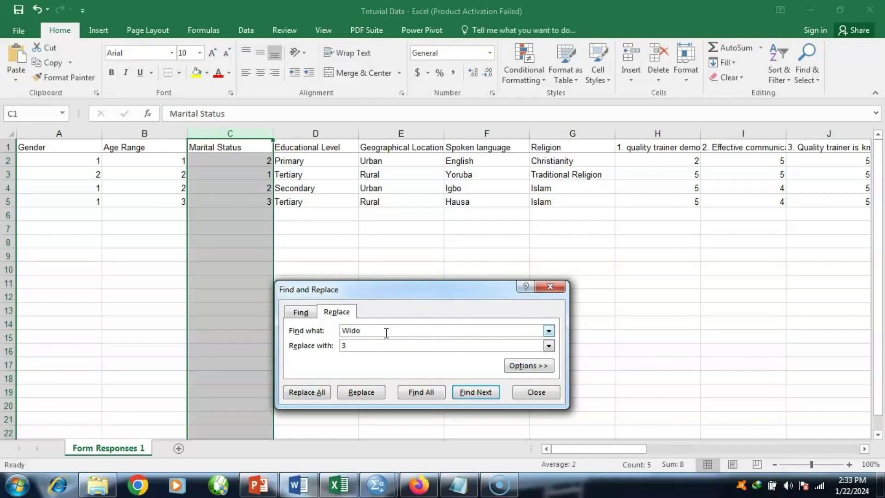
{"action": "type", "text": "ed"}
{"action": "left_click", "coordinate": [368, 346]}
{"action": "type", "text": "3"}
{"action": "left_click", "coordinate": [307, 392]}
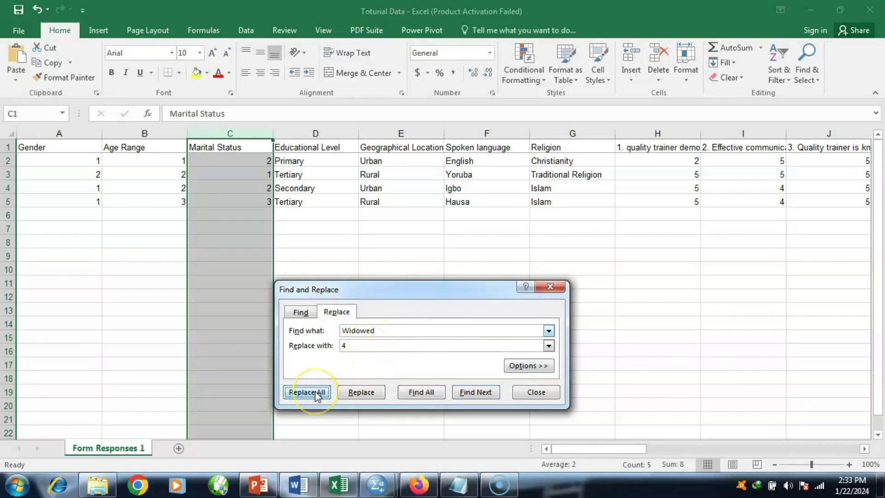
{"action": "left_click", "coordinate": [462, 321]}
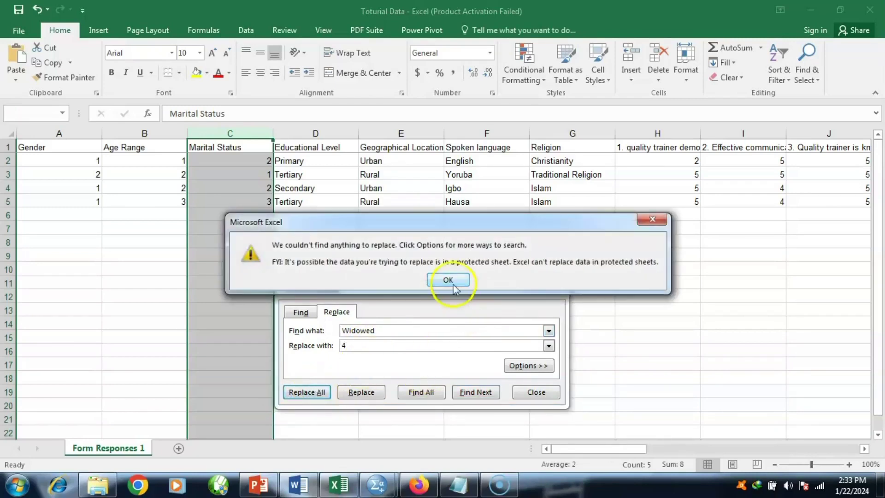
{"action": "left_click", "coordinate": [448, 280]}
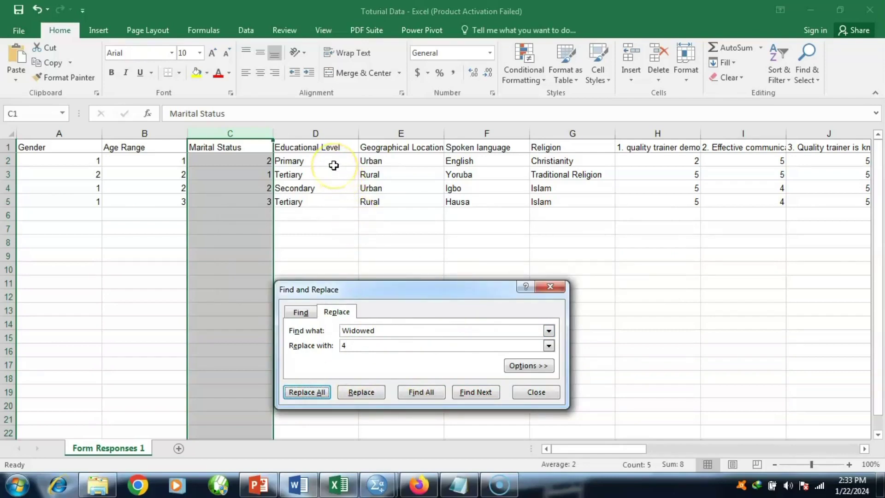
Replace all occurrences of Primary with 1 in the Educational Level column
{"action": "left_click", "coordinate": [337, 131]}
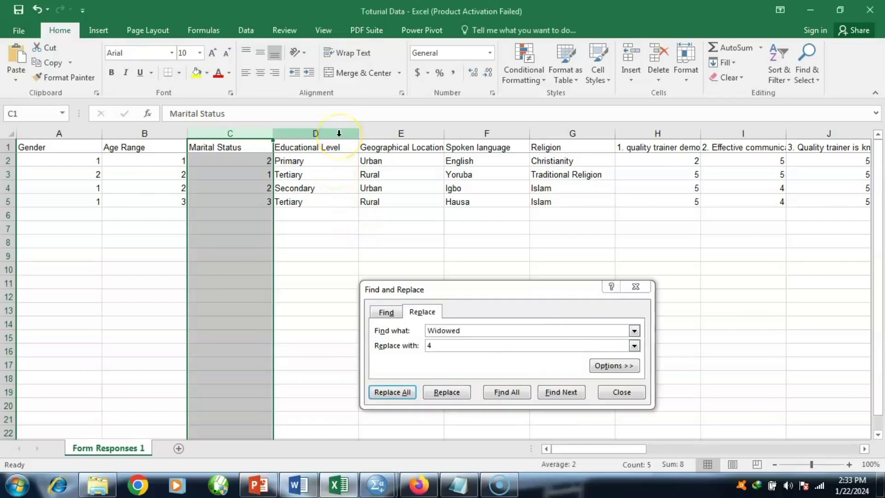
{"action": "left_click", "coordinate": [466, 331]}
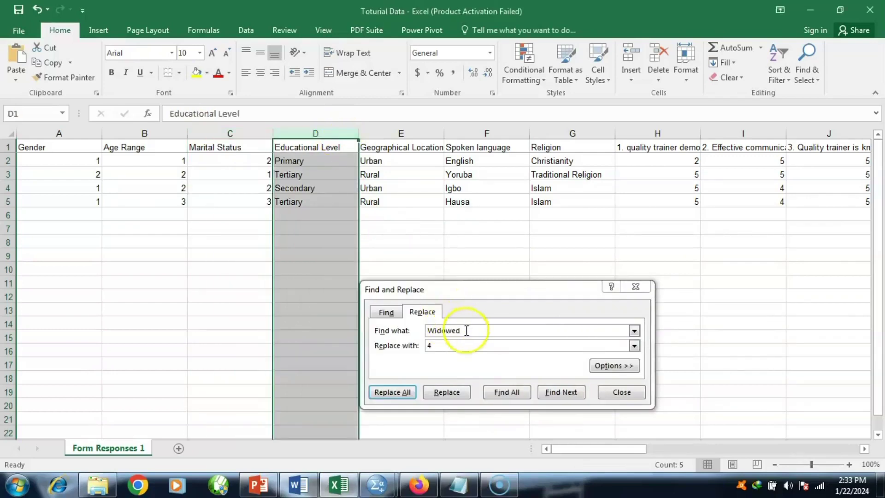
{"action": "key", "text": "BackSpace"}
{"action": "key", "text": "BackSpace"}
{"action": "key", "text": "BackSpace"}
{"action": "key", "text": "BackSpace"}
{"action": "key", "text": "BackSpace"}
{"action": "key", "text": "BackSpace"}
{"action": "key", "text": "BackSpace"}
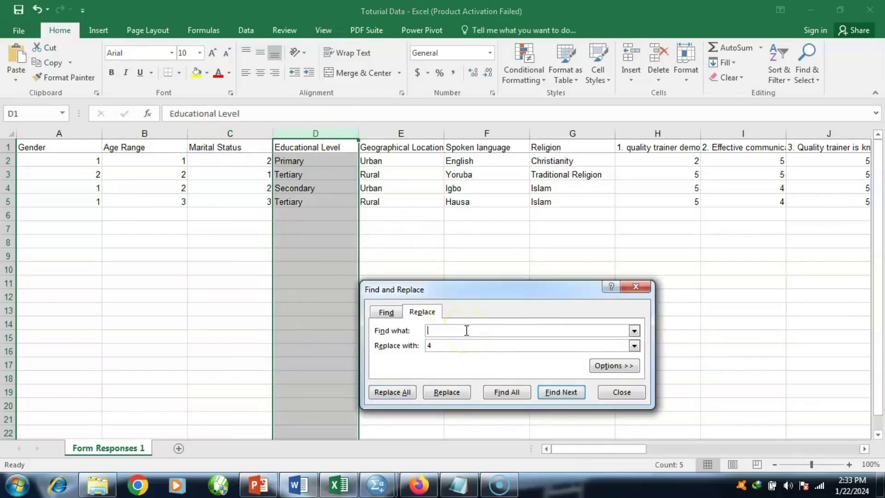
{"action": "type", "text": "Primary"}
{"action": "left_click", "coordinate": [442, 346]}
{"action": "type", "text": "1"}
{"action": "left_click", "coordinate": [388, 393]}
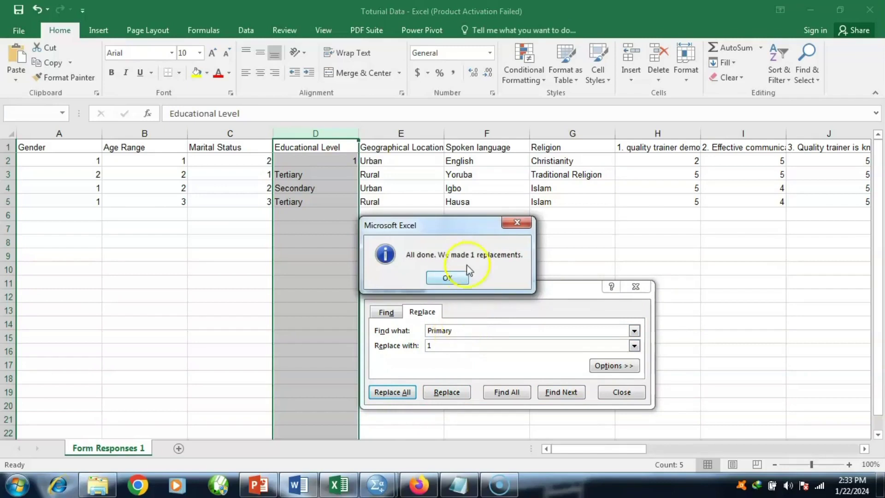
{"action": "left_click", "coordinate": [463, 277]}
Replace all occurrences of Secondary with 2 in the Educational Level column
{"action": "left_click", "coordinate": [460, 330]}
{"action": "key", "text": "BackSpace"}
{"action": "key", "text": "BackSpace"}
{"action": "key", "text": "BackSpace"}
{"action": "key", "text": "BackSpace"}
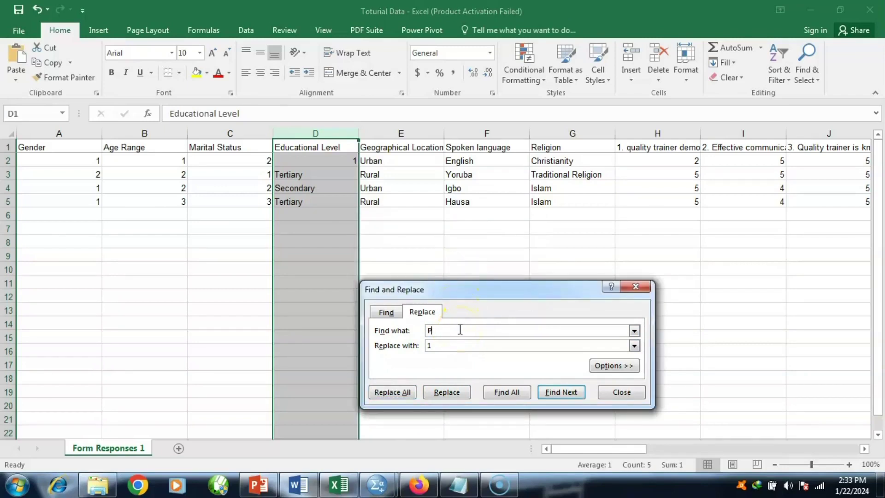
{"action": "type", "text": "Secondary"}
{"action": "left_click", "coordinate": [447, 347]}
{"action": "type", "text": "2"}
{"action": "left_click", "coordinate": [394, 393]}
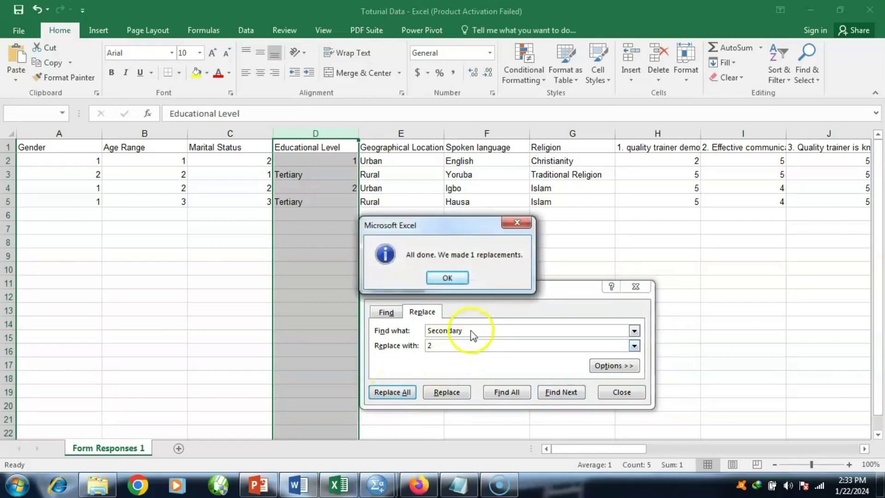
{"action": "left_click", "coordinate": [447, 278]}
Replace all occurrences of Tertiary with 3 in the Educational Level column
{"action": "left_click", "coordinate": [462, 331]}
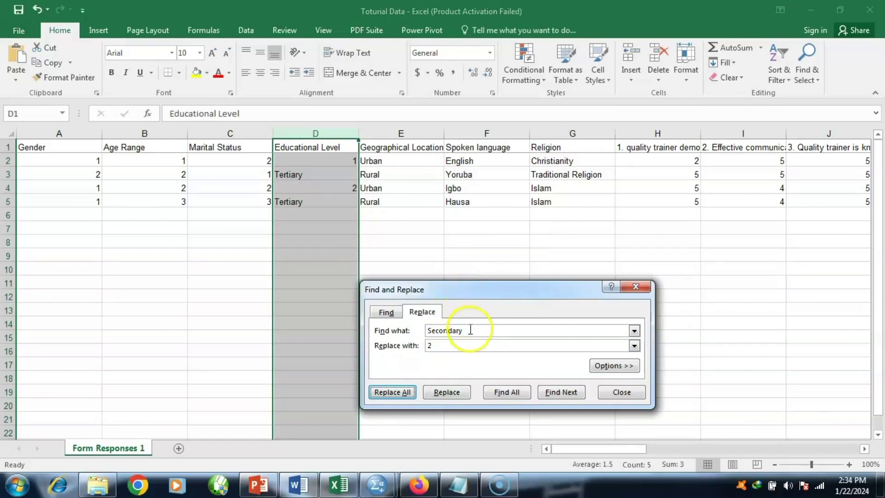
{"action": "key", "text": "BackSpace"}
{"action": "key", "text": "BackSpace"}
{"action": "key", "text": "BackSpace"}
{"action": "key", "text": "BackSpace"}
{"action": "key", "text": "BackSpace"}
{"action": "key", "text": "BackSpace"}
{"action": "key", "text": "BackSpace"}
{"action": "key", "text": "BackSpace"}
{"action": "key", "text": "BackSpace"}
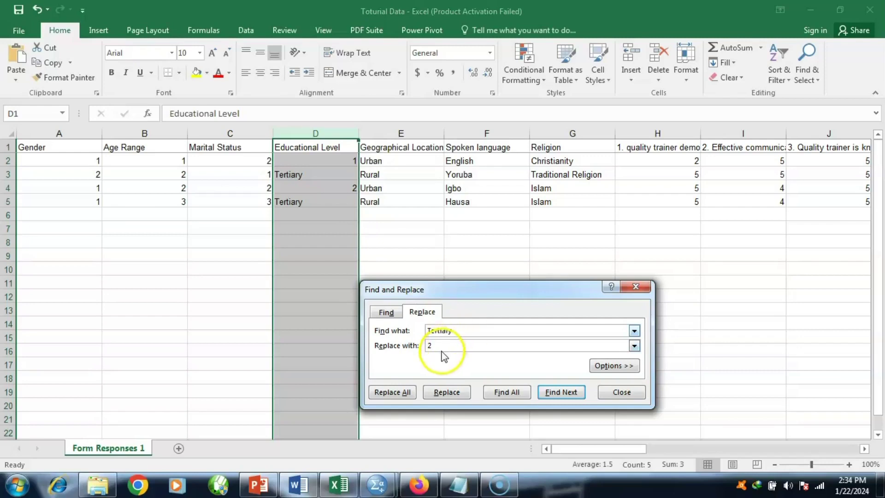
{"action": "key", "text": "BackSpace"}
{"action": "type", "text": "3"}
{"action": "left_click", "coordinate": [393, 392]}
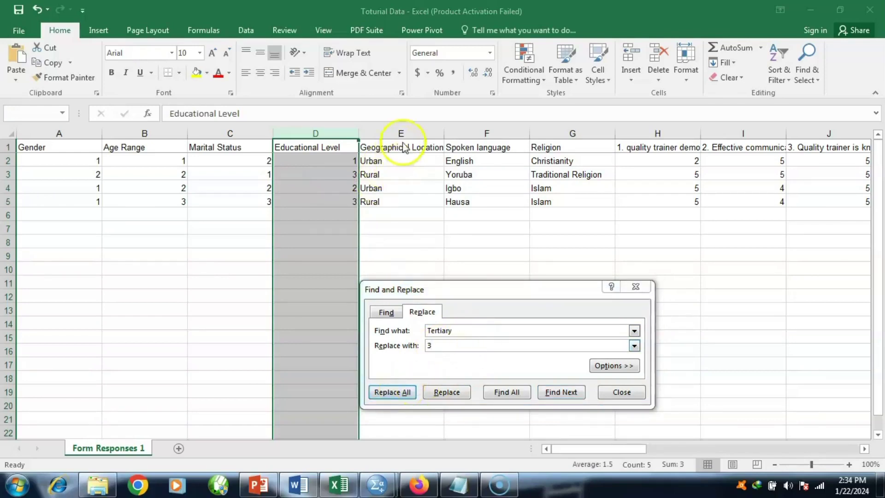
{"action": "left_click", "coordinate": [444, 276]}
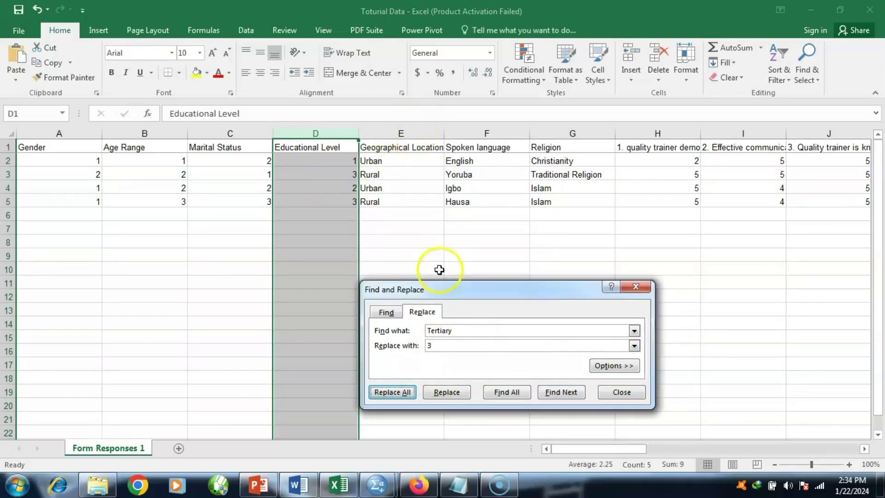
Replace all occurrences of Rural with 1 in the Geographical Location column
{"action": "left_click", "coordinate": [421, 134]}
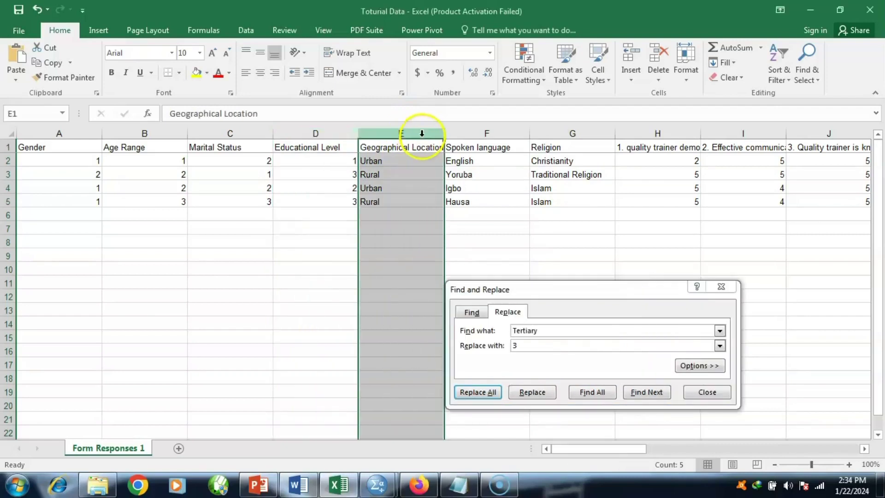
{"action": "left_click", "coordinate": [549, 331]}
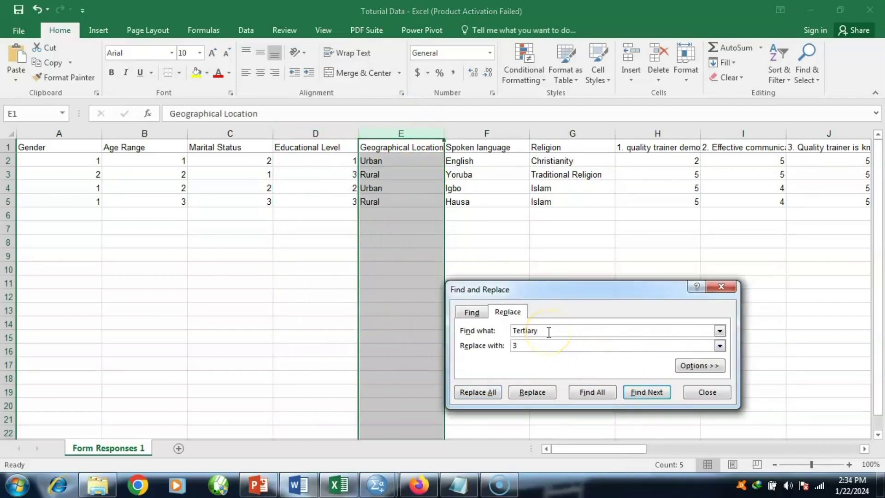
{"action": "key", "text": "BackSpace"}
{"action": "key", "text": "BackSpace"}
{"action": "key", "text": "BackSpace"}
{"action": "type", "text": "Rur"}
{"action": "double_click", "coordinate": [534, 346]}
{"action": "key", "text": "BackSpace"}
{"action": "type", "text": "1"}
{"action": "left_click", "coordinate": [487, 391]}
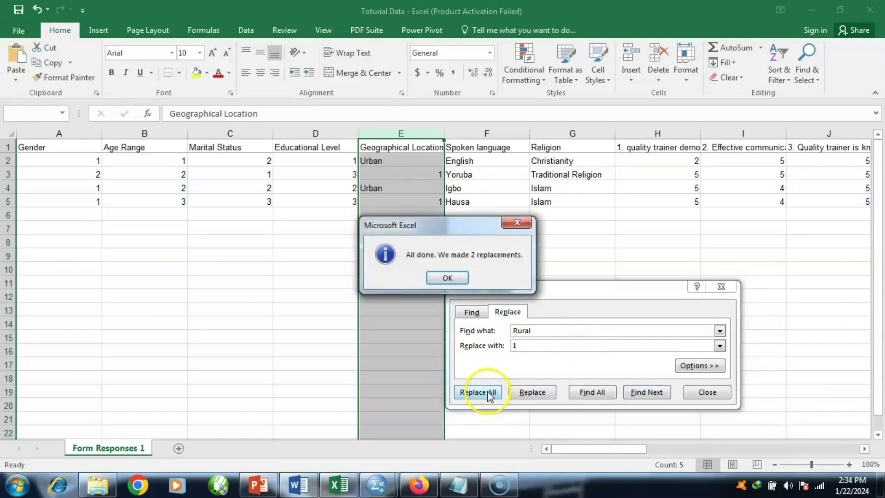
{"action": "left_click", "coordinate": [449, 275]}
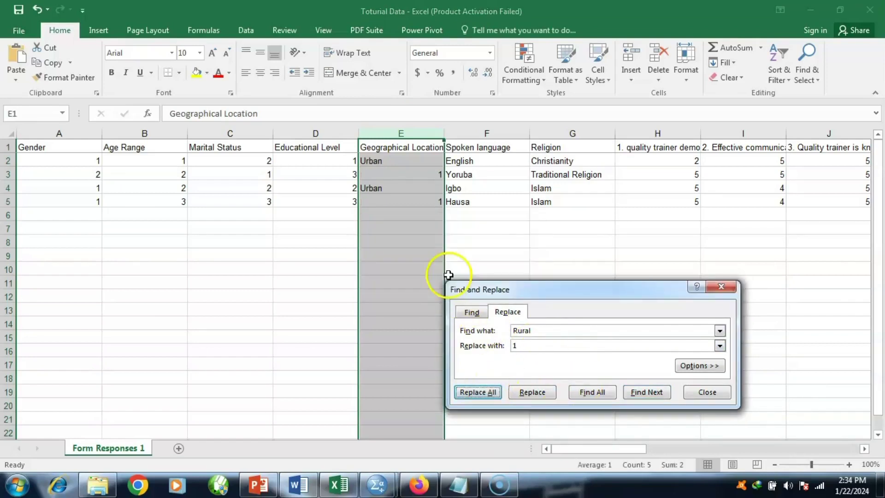
Replace all occurrences of Urban with 2 in the Geographical Location column
{"action": "left_click", "coordinate": [539, 332]}
{"action": "key", "text": "BackSpace"}
{"action": "key", "text": "BackSpace"}
{"action": "key", "text": "BackSpace"}
{"action": "type", "text": "Urban"}
{"action": "left_click", "coordinate": [544, 346]}
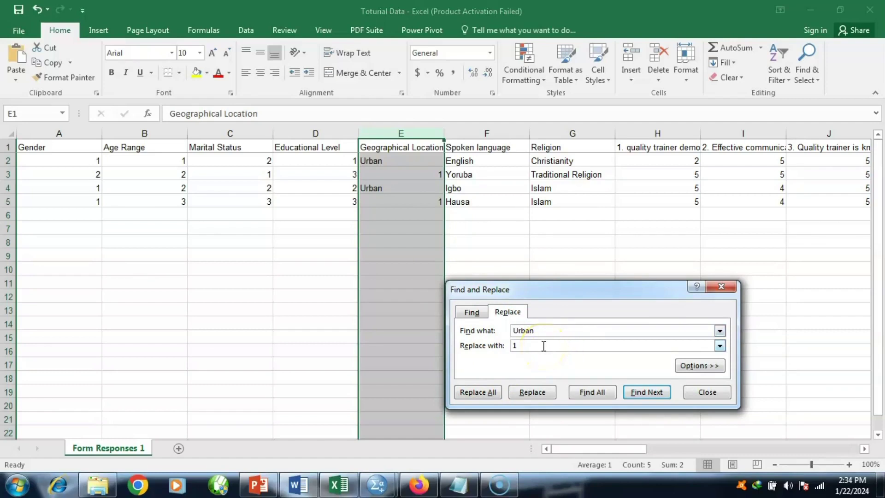
{"action": "type", "text": "2"}
{"action": "left_click", "coordinate": [490, 392]}
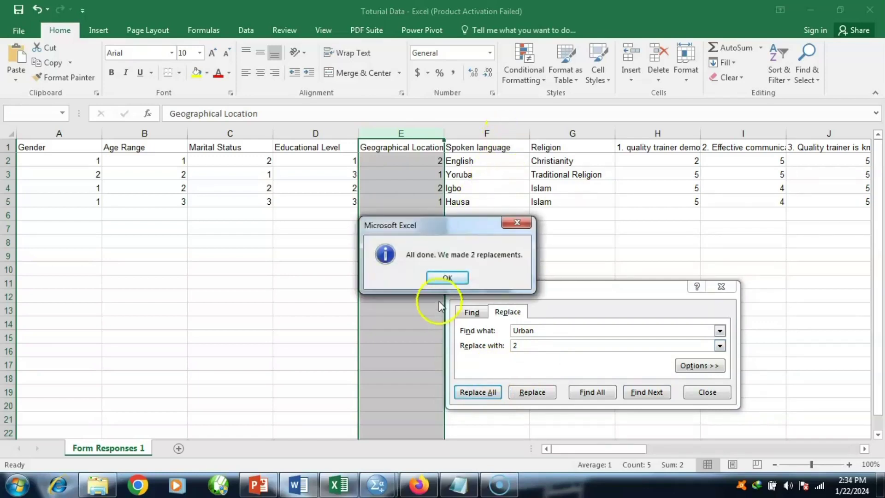
{"action": "left_click", "coordinate": [447, 277]}
Replace all occurrences of English with 1 in the Spoken language column
{"action": "left_click", "coordinate": [503, 128]}
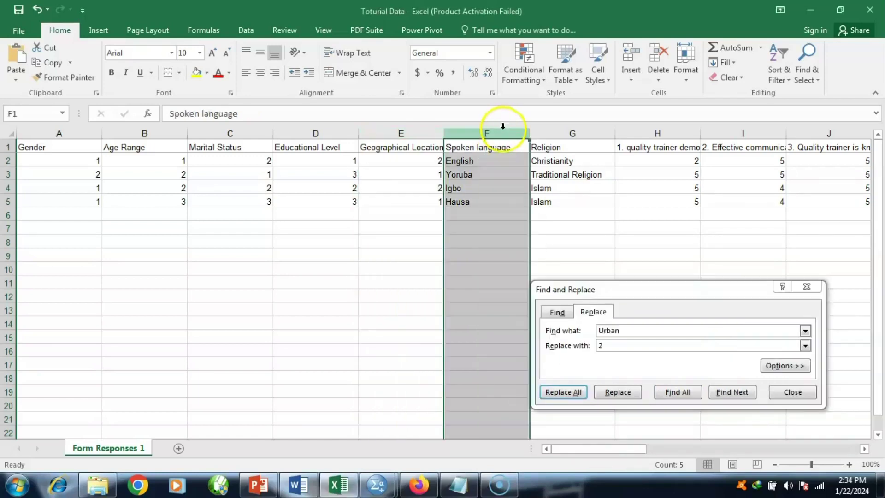
{"action": "left_click", "coordinate": [628, 330]}
{"action": "key", "text": "BackSpace"}
{"action": "key", "text": "BackSpace"}
{"action": "key", "text": "BackSpace"}
{"action": "key", "text": "BackSpace"}
{"action": "key", "text": "BackSpace"}
{"action": "type", "text": "english"}
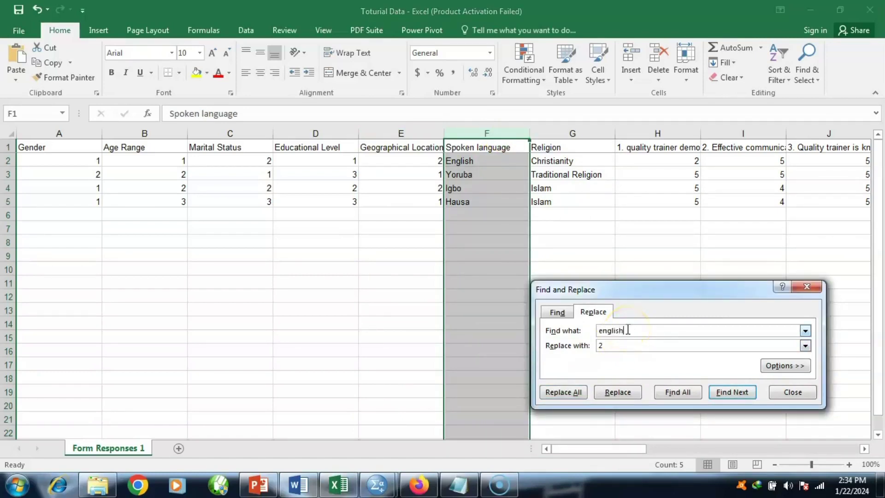
{"action": "left_click", "coordinate": [629, 331]}
{"action": "key", "text": "BackSpace"}
{"action": "key", "text": "BackSpace"}
{"action": "key", "text": "BackSpace"}
{"action": "key", "text": "BackSpace"}
{"action": "key", "text": "BackSpace"}
{"action": "key", "text": "BackSpace"}
{"action": "key", "text": "BackSpace"}
{"action": "type", "text": "English"}
{"action": "left_click", "coordinate": [618, 346]}
{"action": "type", "text": "1"}
{"action": "left_click", "coordinate": [563, 392]}
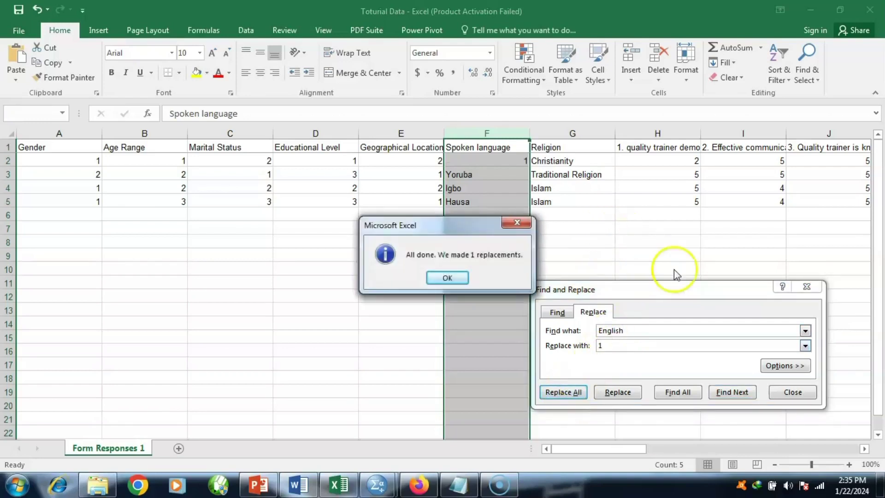
{"action": "left_click", "coordinate": [440, 279]}
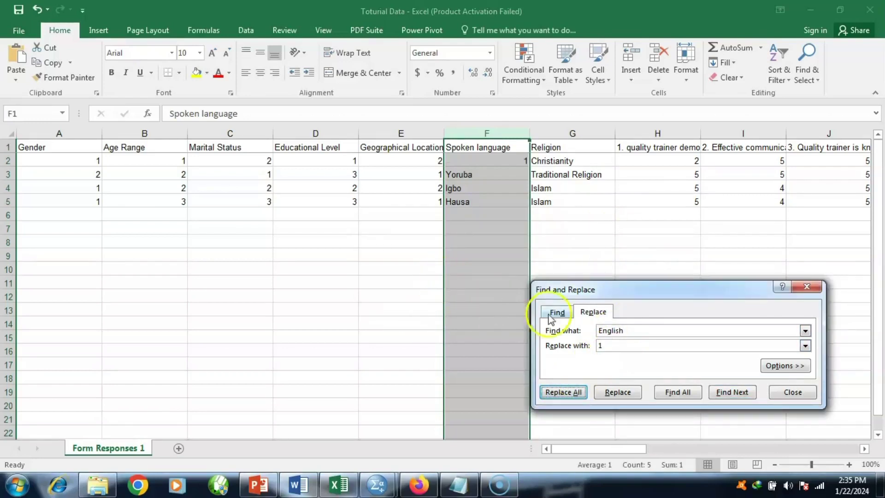
Try to replace all occurrences of Yaroba with 2 in the Spoken language column
{"action": "left_click", "coordinate": [635, 330]}
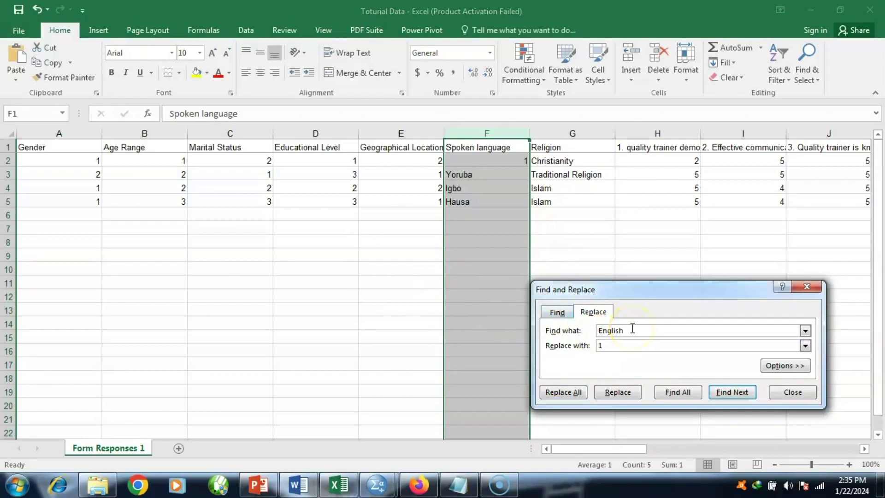
{"action": "key", "text": "BackSpace"}
{"action": "key", "text": "BackSpace"}
{"action": "key", "text": "BackSpace"}
{"action": "key", "text": "BackSpace"}
{"action": "key", "text": "BackSpace"}
{"action": "key", "text": "BackSpace"}
{"action": "type", "text": "Y"}
{"action": "left_click", "coordinate": [606, 352]}
{"action": "key", "text": "BackSpace"}
{"action": "type", "text": "2"}
{"action": "left_click", "coordinate": [569, 390]}
{"action": "left_click", "coordinate": [630, 336]}
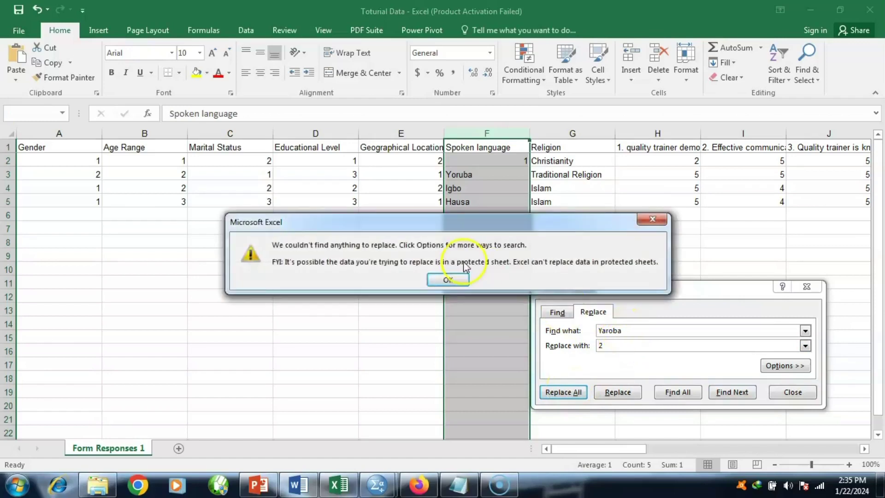
{"action": "left_click", "coordinate": [458, 276]}
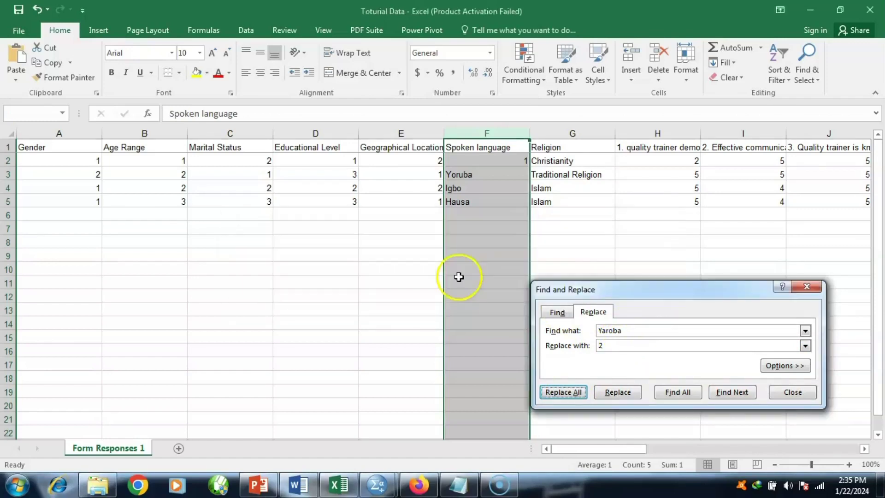
Try to replace all occurrences of Yaruba with 2 in the Spoken language column
{"action": "left_click", "coordinate": [628, 330]}
{"action": "key", "text": "BackSpace"}
{"action": "key", "text": "BackSpace"}
{"action": "type", "text": "u"}
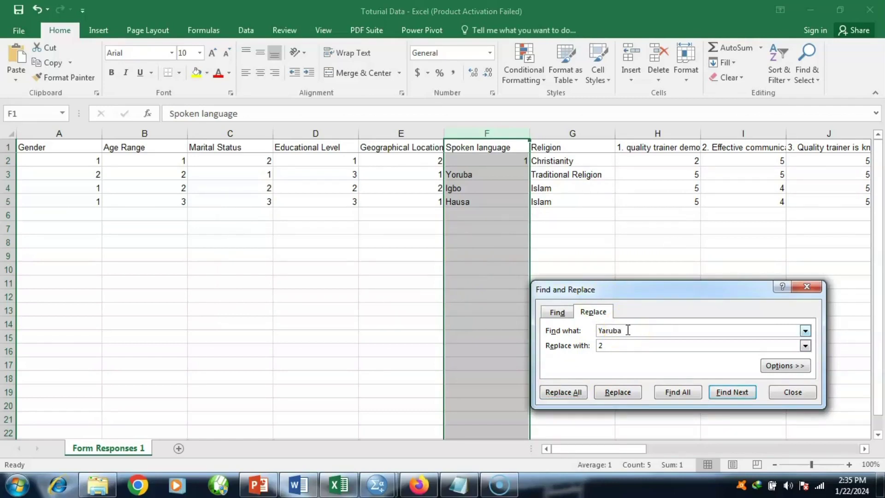
{"action": "left_click", "coordinate": [564, 393]}
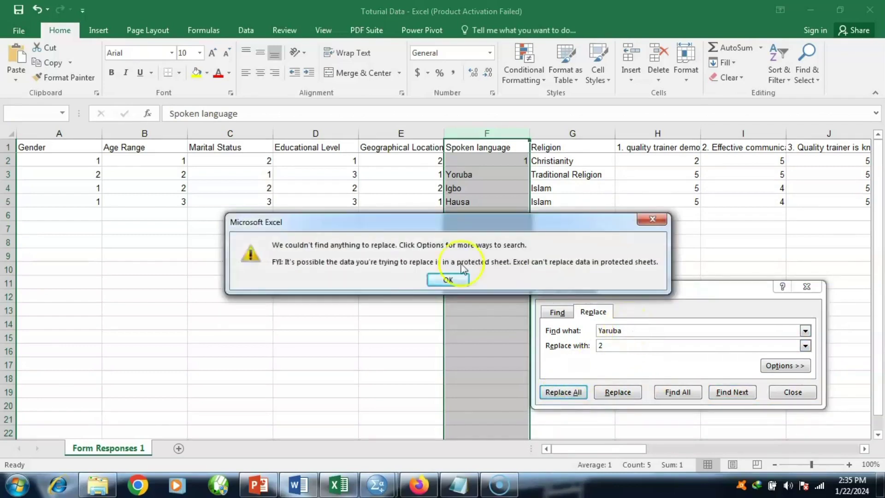
{"action": "left_click", "coordinate": [444, 279]}
Correct the search text to Yoruba and replace all its occurrences with 2 in the Spoken language column
{"action": "left_click", "coordinate": [626, 331]}
{"action": "key", "text": "BackSpace"}
{"action": "key", "text": "BackSpace"}
{"action": "type", "text": "oruba"}
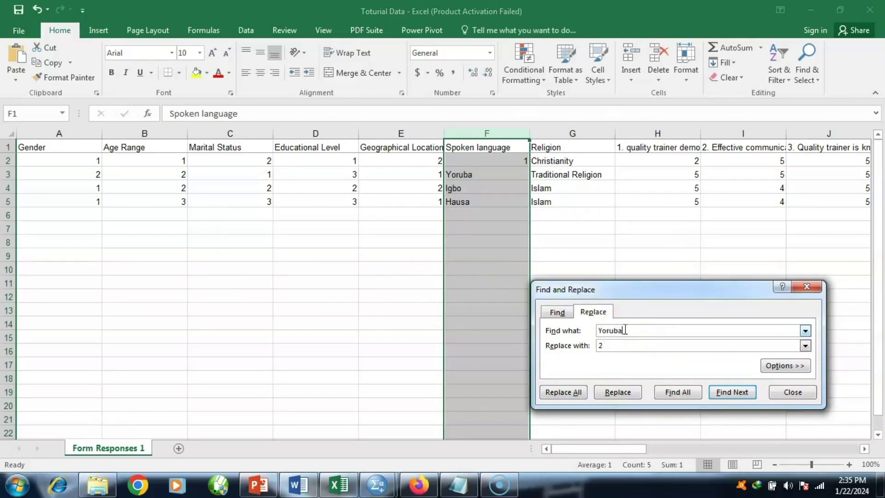
{"action": "left_click", "coordinate": [564, 393]}
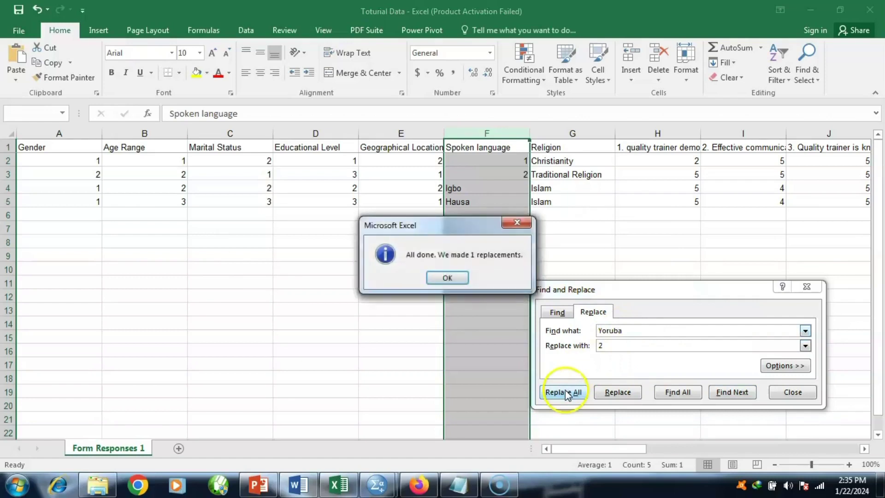
{"action": "left_click", "coordinate": [454, 282]}
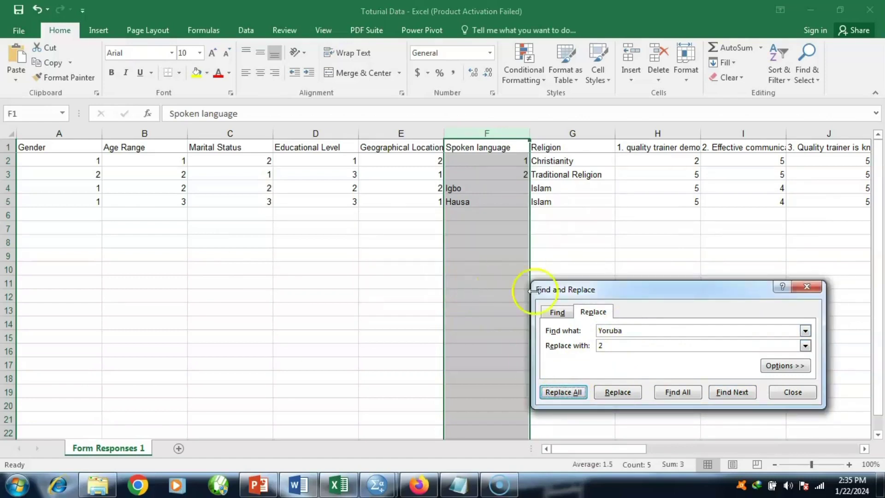
Replace all occurrences of Hausa with 3 in the Spoken language column
{"action": "left_click", "coordinate": [640, 333]}
{"action": "key", "text": "BackSpace"}
{"action": "key", "text": "BackSpace"}
{"action": "key", "text": "BackSpace"}
{"action": "key", "text": "BackSpace"}
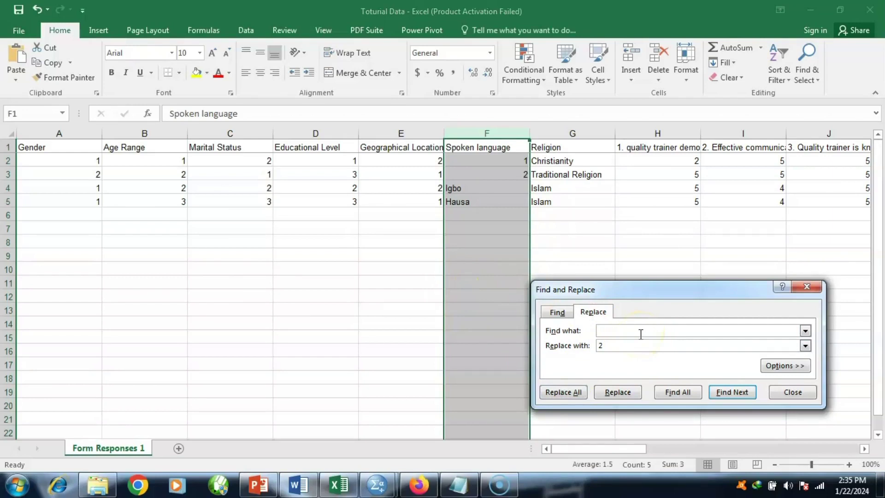
{"action": "type", "text": "Hausa"}
{"action": "left_click", "coordinate": [613, 346]}
{"action": "key", "text": "BackSpace"}
{"action": "left_click", "coordinate": [564, 393]}
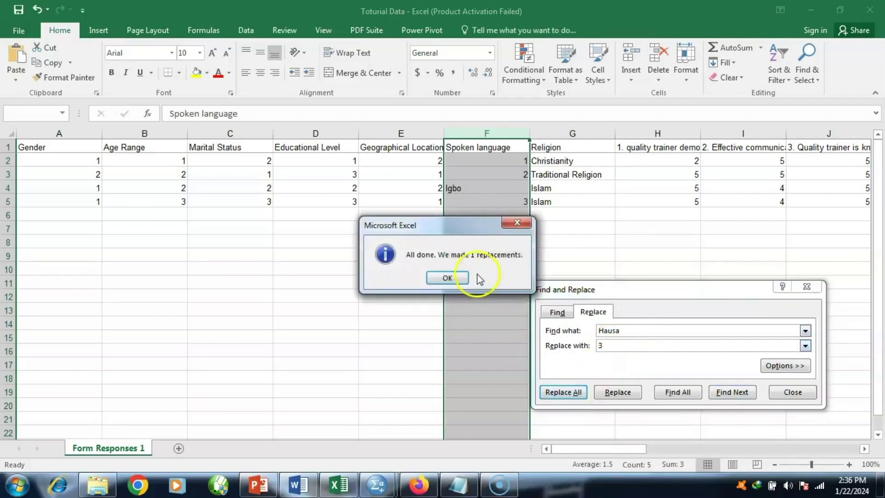
{"action": "left_click", "coordinate": [447, 278]}
Replace all occurrences of Igbo with 4 in the Spoken language column
{"action": "left_click", "coordinate": [632, 331]}
{"action": "key", "text": "BackSpace"}
{"action": "key", "text": "BackSpace"}
{"action": "key", "text": "BackSpace"}
{"action": "key", "text": "BackSpace"}
{"action": "key", "text": "BackSpace"}
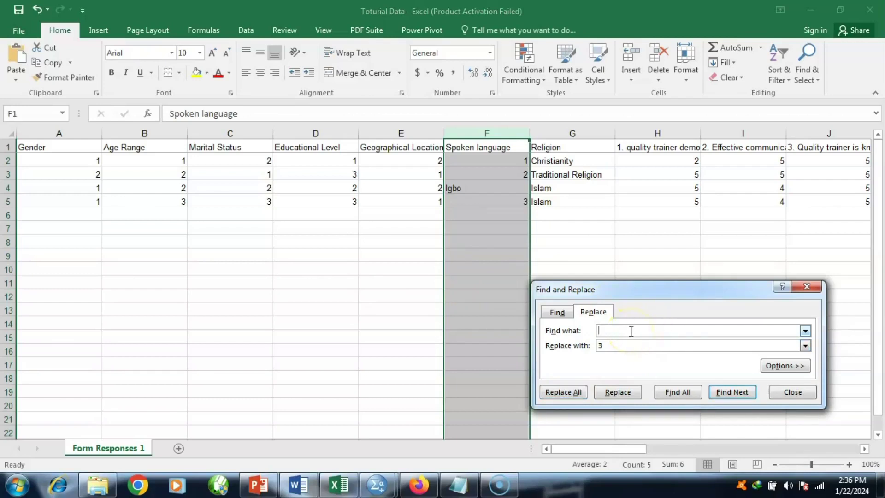
{"action": "type", "text": "Igbo"}
{"action": "left_click", "coordinate": [605, 346]}
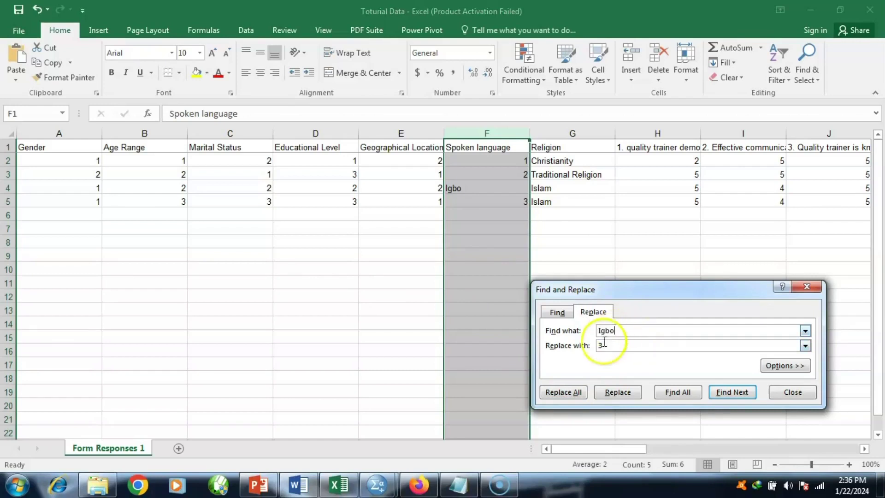
{"action": "key", "text": "BackSpace"}
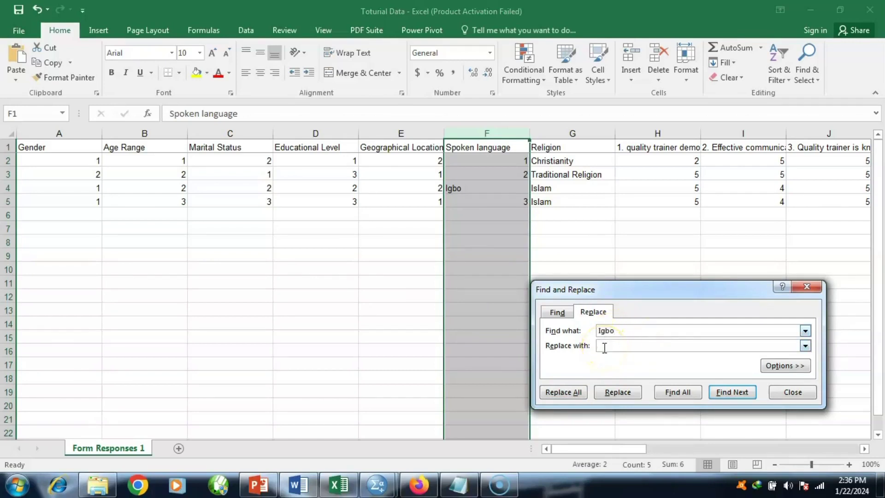
{"action": "type", "text": "4"}
{"action": "left_click", "coordinate": [568, 398]}
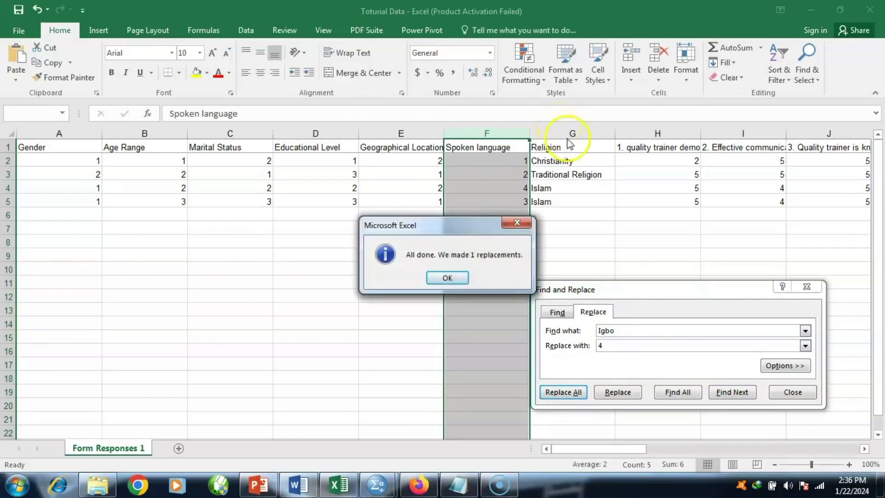
{"action": "left_click", "coordinate": [460, 275]}
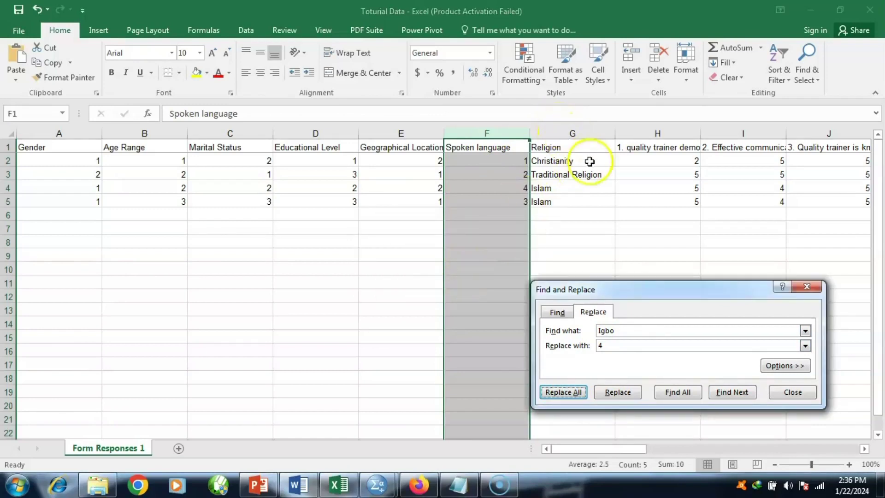
Replace all occurrences of Christianity with 1 in the Religion column
{"action": "left_click", "coordinate": [583, 134]}
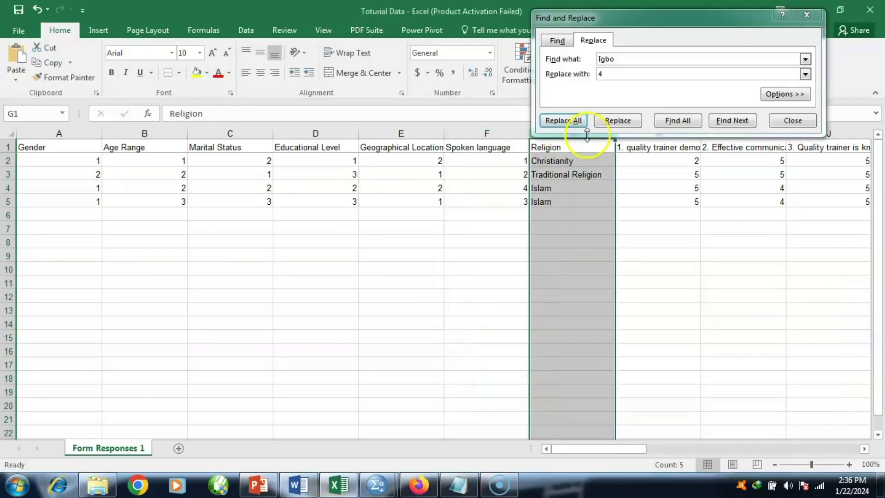
{"action": "left_click", "coordinate": [623, 61]}
{"action": "type", "text": "Chr"}
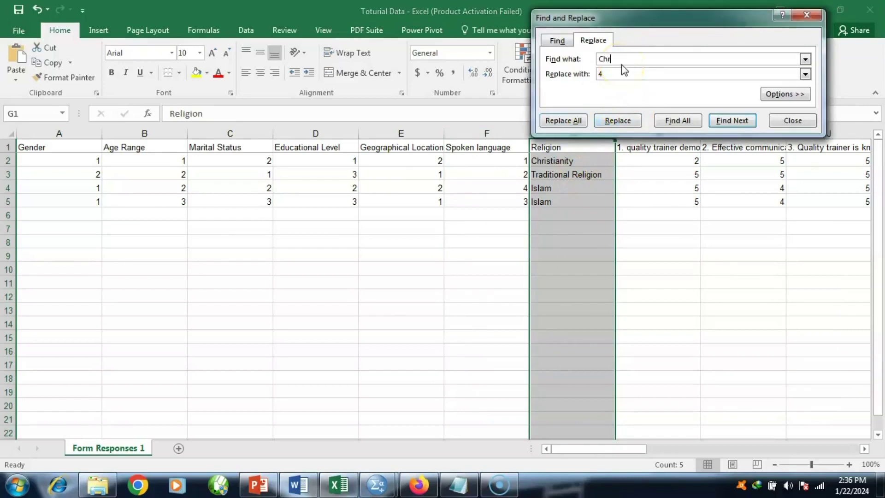
{"action": "type", "text": "istianity"}
{"action": "left_click", "coordinate": [617, 75]}
{"action": "type", "text": "1"}
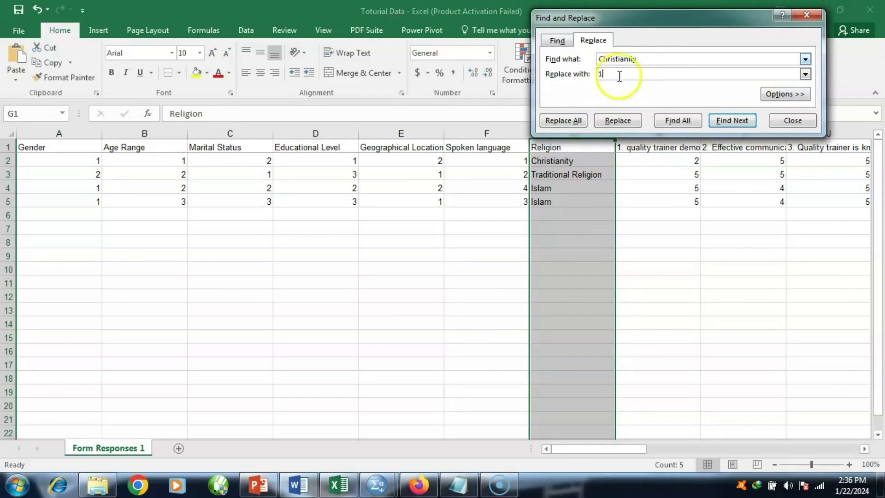
{"action": "left_click", "coordinate": [584, 122]}
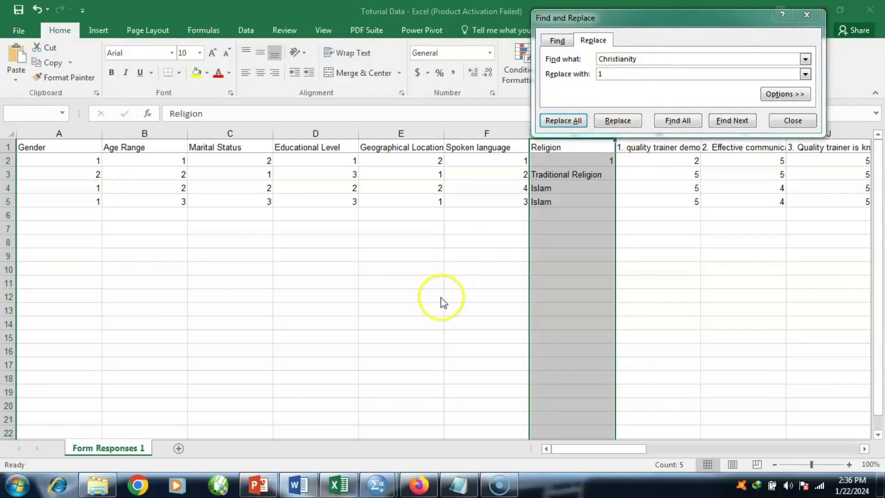
{"action": "left_click", "coordinate": [447, 276]}
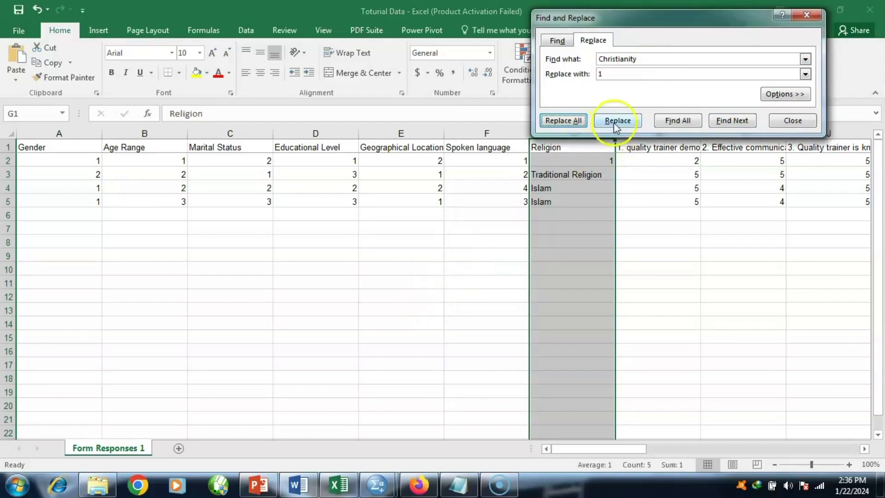
Replace all occurrences of Islam with 2 in the Religion column
{"action": "left_click", "coordinate": [652, 62]}
{"action": "key", "text": "BackSpace"}
{"action": "key", "text": "BackSpace"}
{"action": "key", "text": "BackSpace"}
{"action": "key", "text": "BackSpace"}
{"action": "key", "text": "BackSpace"}
{"action": "key", "text": "BackSpace"}
{"action": "key", "text": "BackSpace"}
{"action": "key", "text": "BackSpace"}
{"action": "key", "text": "BackSpace"}
{"action": "key", "text": "BackSpace"}
{"action": "key", "text": "BackSpace"}
{"action": "key", "text": "BackSpace"}
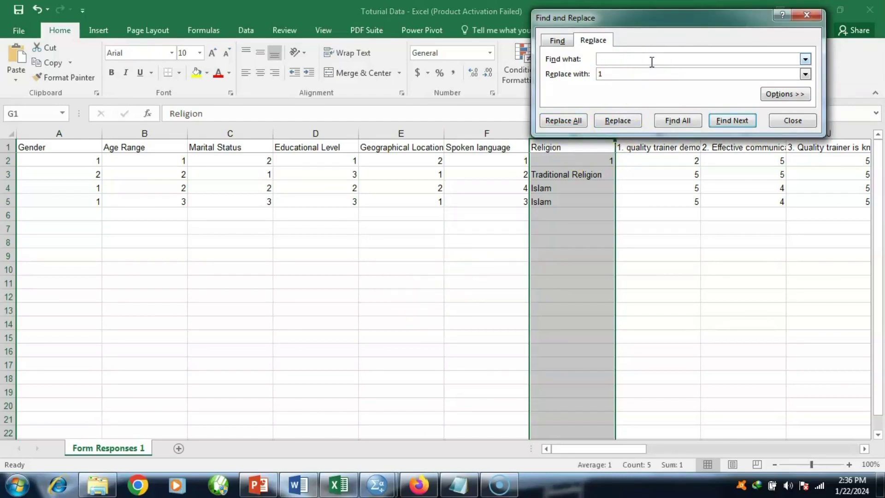
{"action": "type", "text": "Islam"}
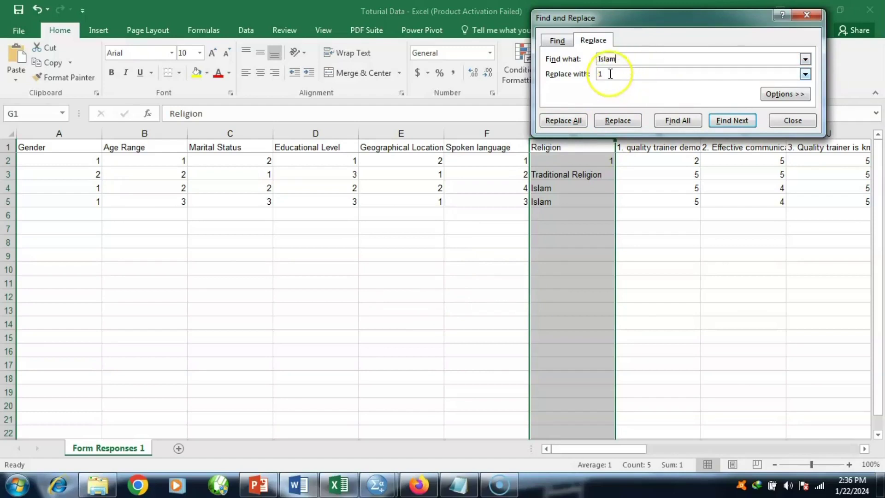
{"action": "type", "text": "2"}
{"action": "left_click", "coordinate": [576, 121]}
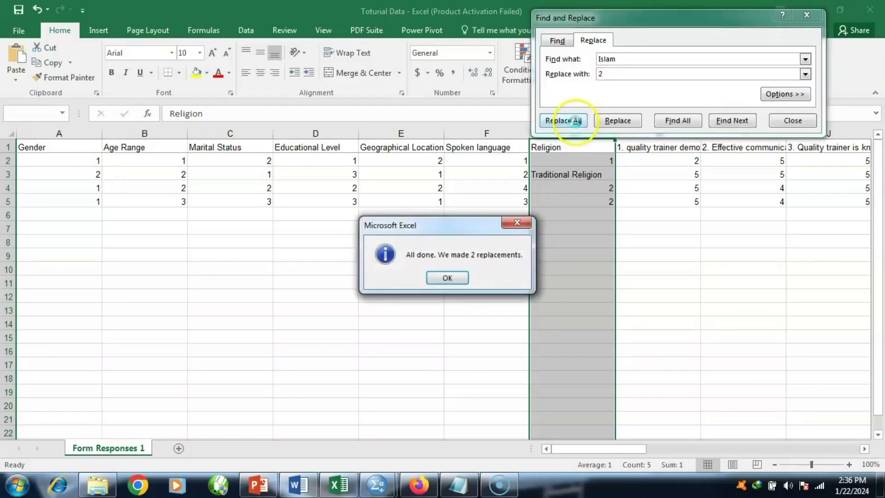
{"action": "left_click", "coordinate": [465, 281]}
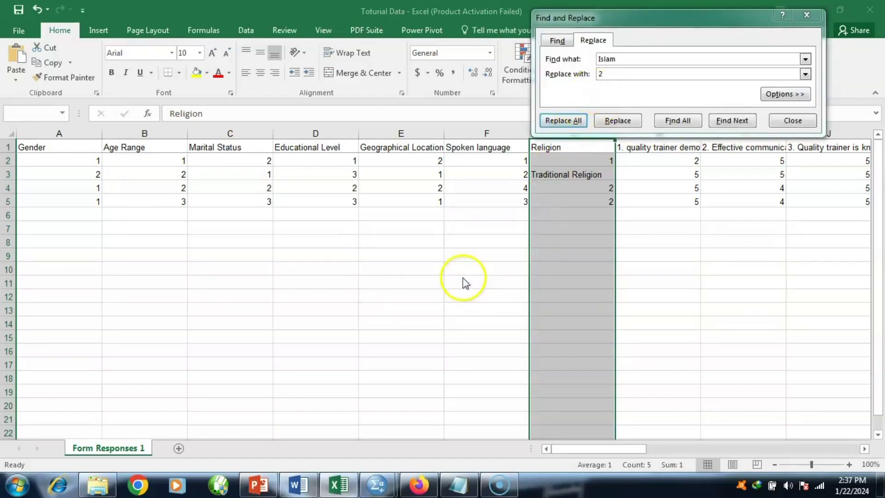
Replace all occurrences of Traditional Religion with 3 in the Religion column and save the workbook
{"action": "left_click", "coordinate": [624, 58]}
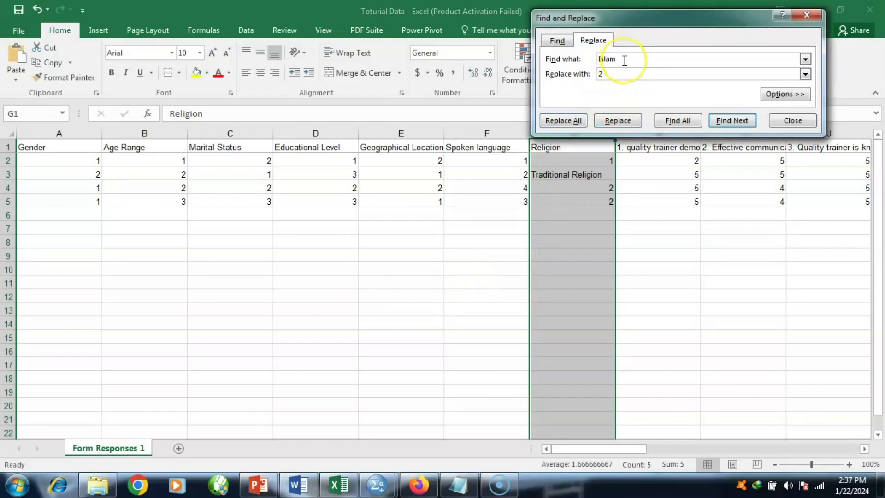
{"action": "key", "text": "BackSpace"}
{"action": "key", "text": "BackSpace"}
{"action": "type", "text": "Tradition"}
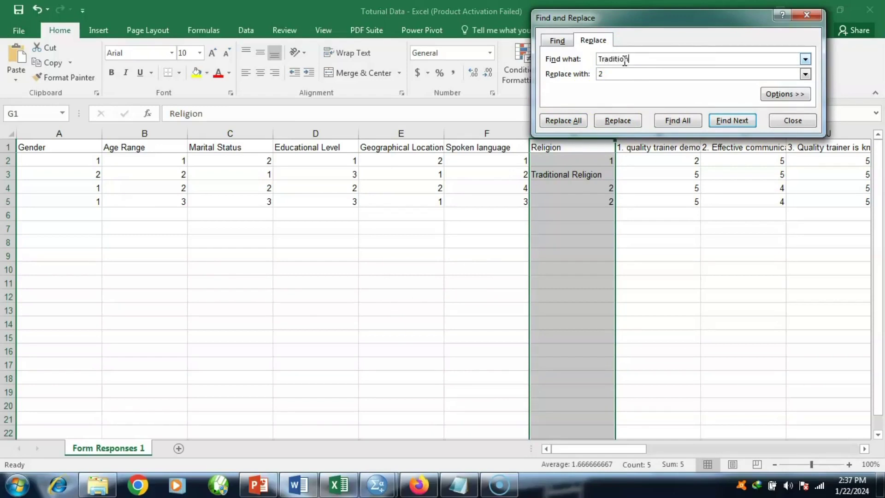
{"action": "type", "text": "al Religion"}
{"action": "left_click", "coordinate": [603, 74]}
{"action": "key", "text": "BackSpace"}
{"action": "type", "text": "3"}
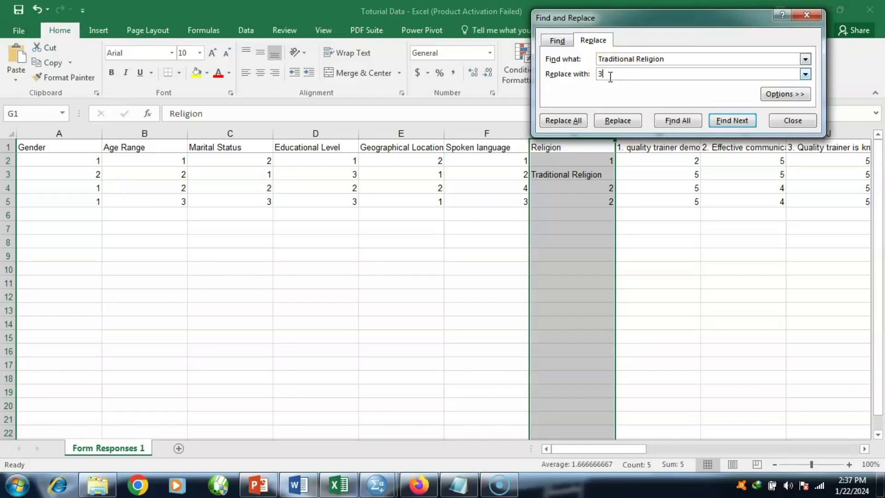
{"action": "left_click", "coordinate": [578, 123]}
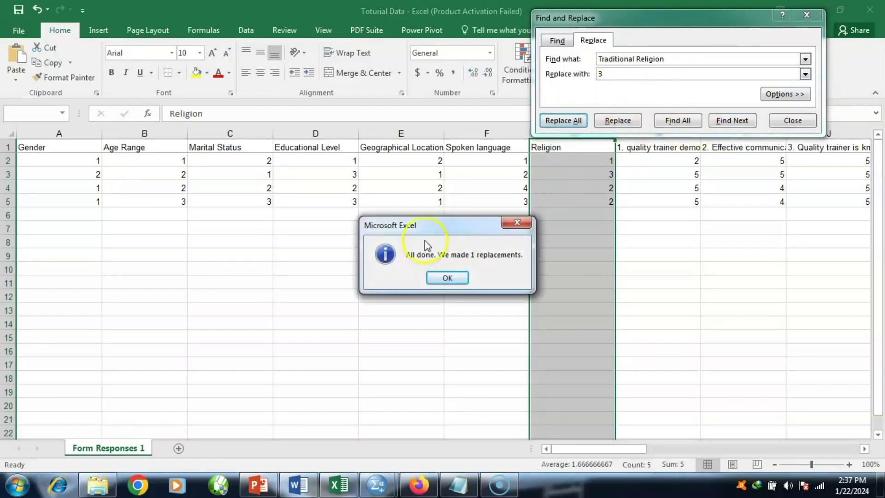
{"action": "left_click", "coordinate": [447, 278]}
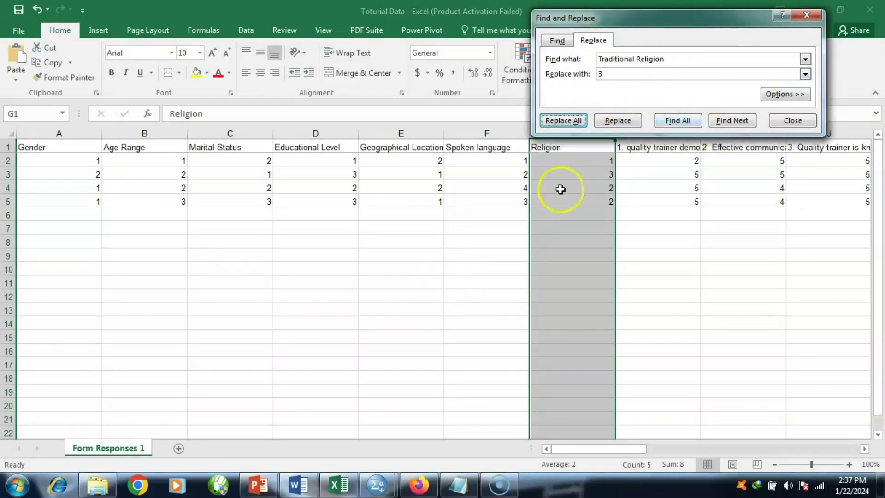
{"action": "left_click", "coordinate": [809, 17]}
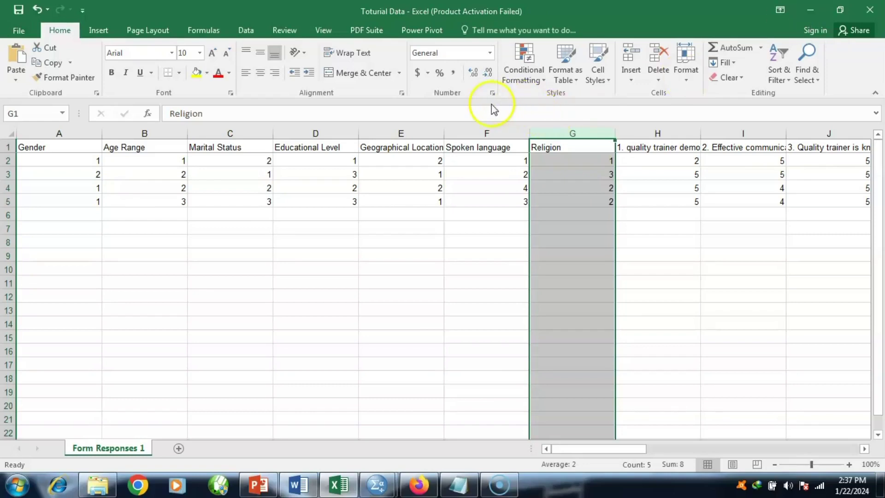
{"action": "left_click", "coordinate": [19, 12]}
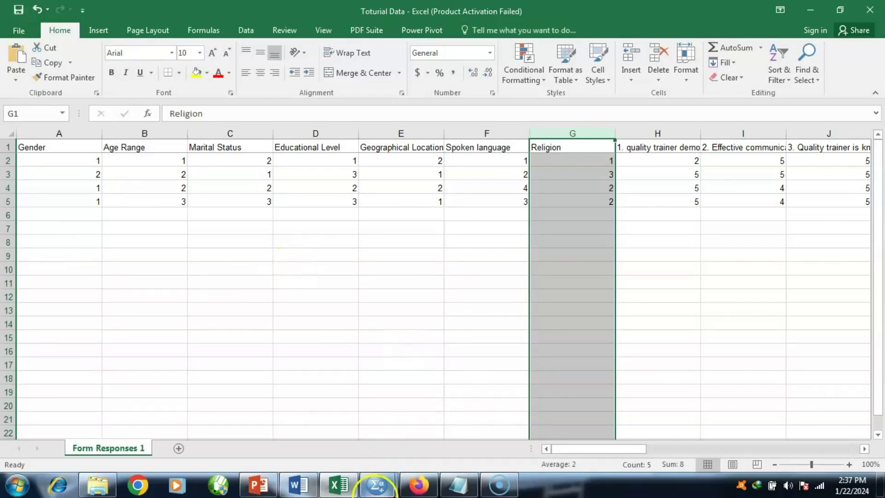
Switch to the SPSS Data Editor and create a new empty dataset
{"action": "left_click", "coordinate": [376, 488]}
{"action": "left_click", "coordinate": [431, 446]}
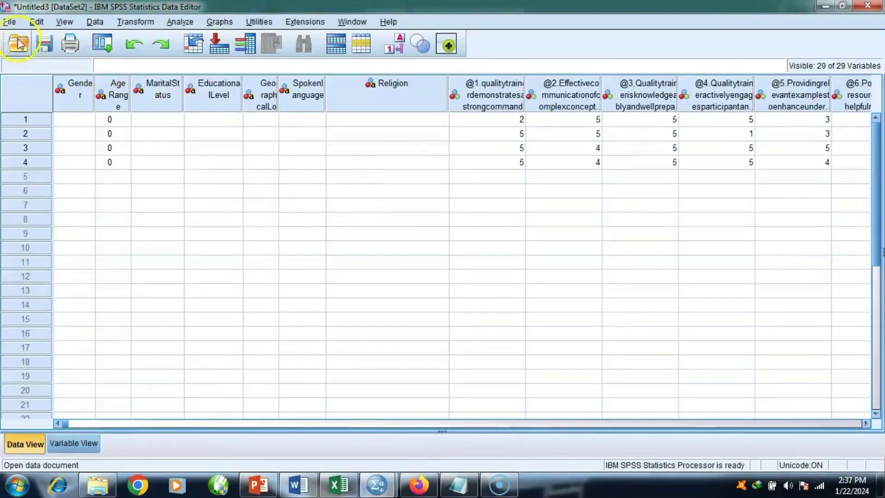
{"action": "left_click", "coordinate": [12, 24]}
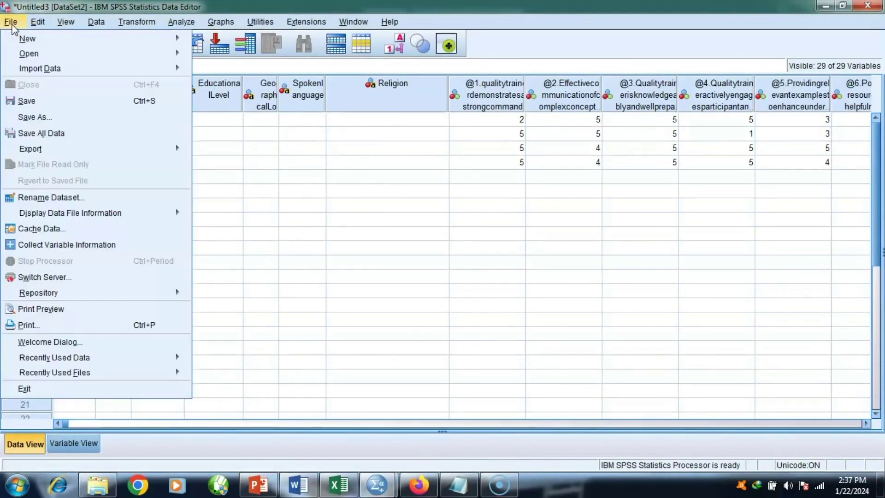
{"action": "left_click", "coordinate": [19, 41]}
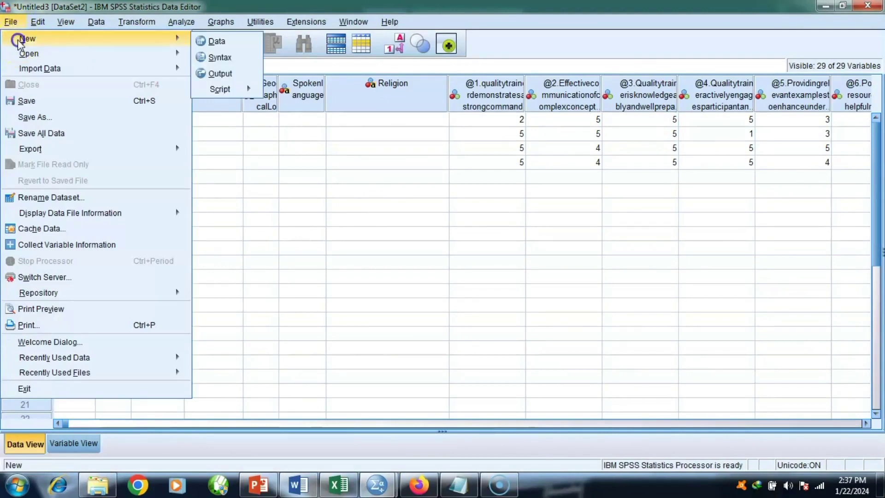
{"action": "key", "text": "alt+v"}
{"action": "left_click", "coordinate": [11, 22]}
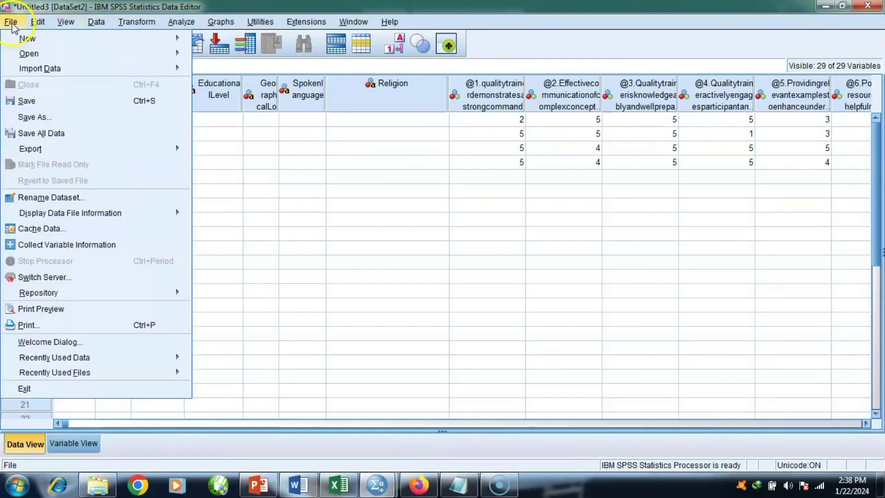
{"action": "mouse_move", "coordinate": [190, 54]}
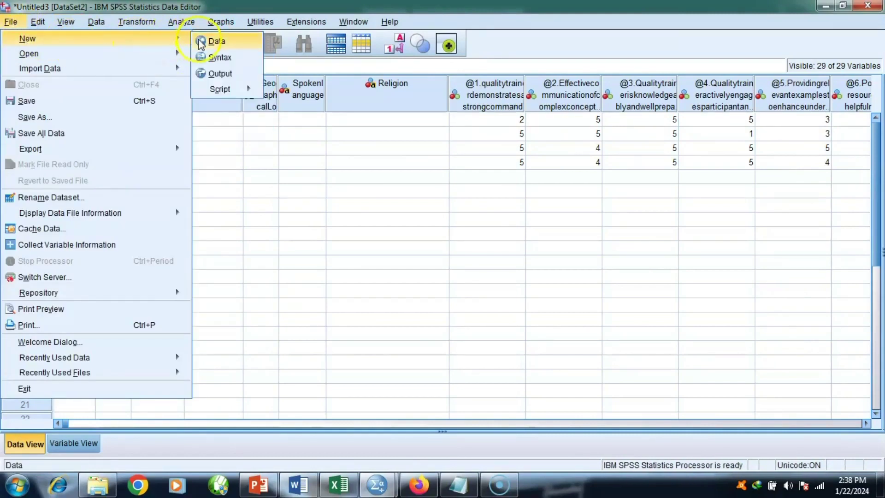
{"action": "left_click", "coordinate": [201, 40]}
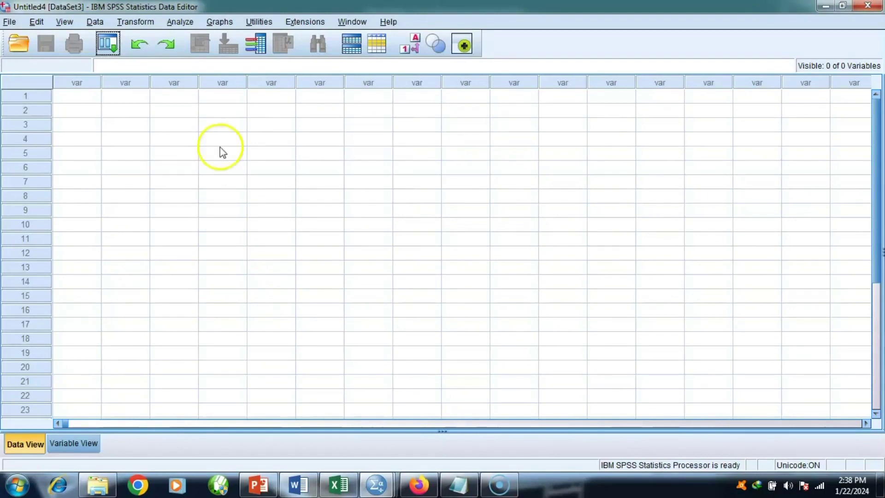
Import the Excel file Toturial Data.xlsx from the Desktop, using worksheet Form Responses 1 with variable names read from the first row
{"action": "left_click", "coordinate": [10, 23]}
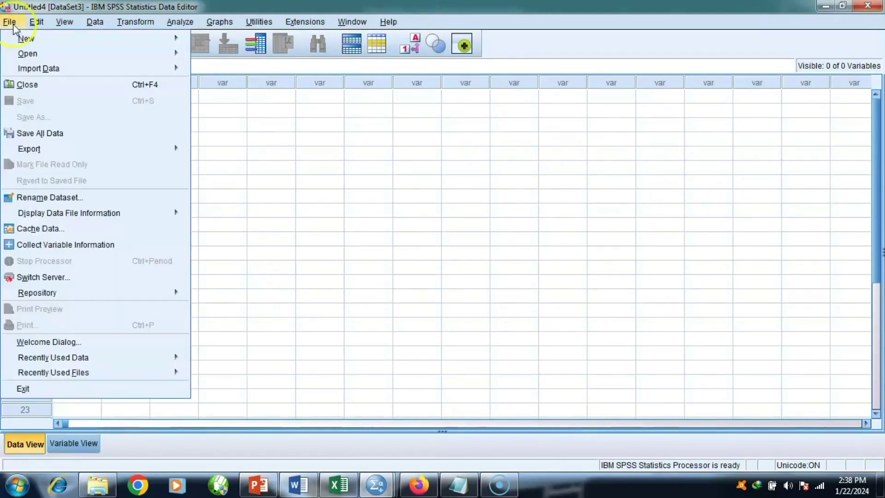
{"action": "mouse_move", "coordinate": [103, 73]}
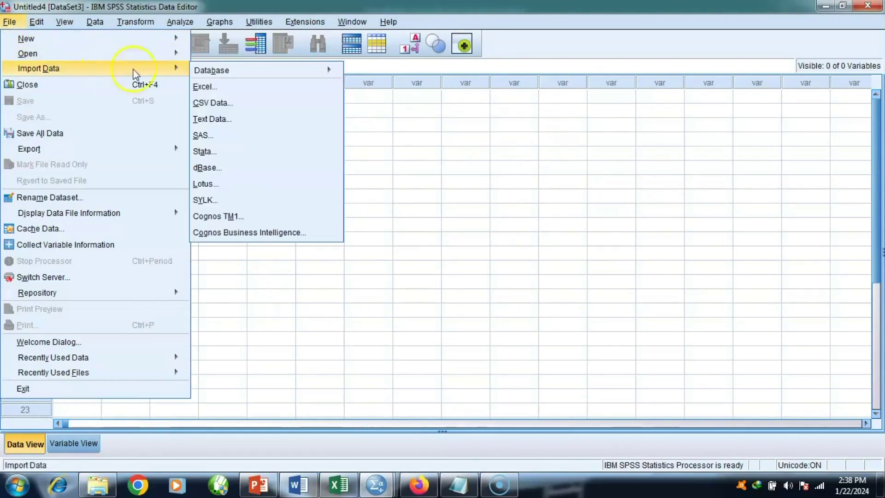
{"action": "left_click", "coordinate": [208, 89]}
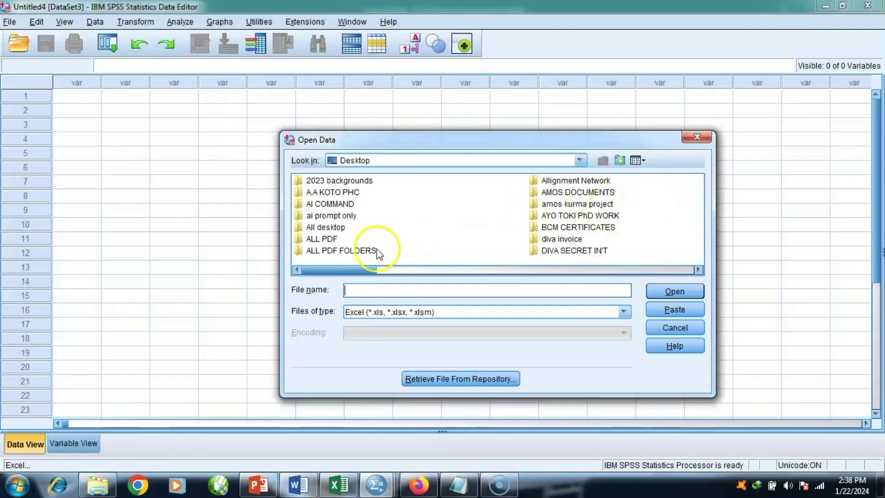
{"action": "left_click_drag", "start_coordinate": [346, 270], "coordinate": [660, 273]}
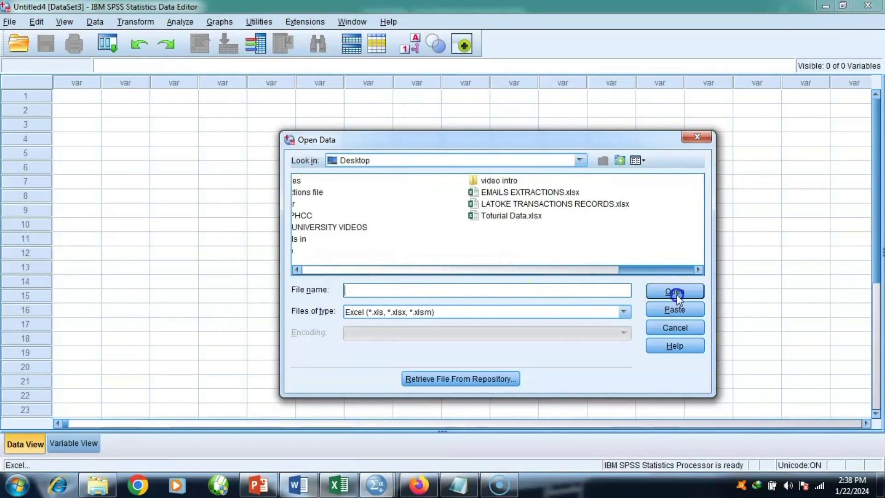
{"action": "left_click", "coordinate": [704, 271]}
{"action": "left_click", "coordinate": [579, 225]}
{"action": "left_click", "coordinate": [526, 221]}
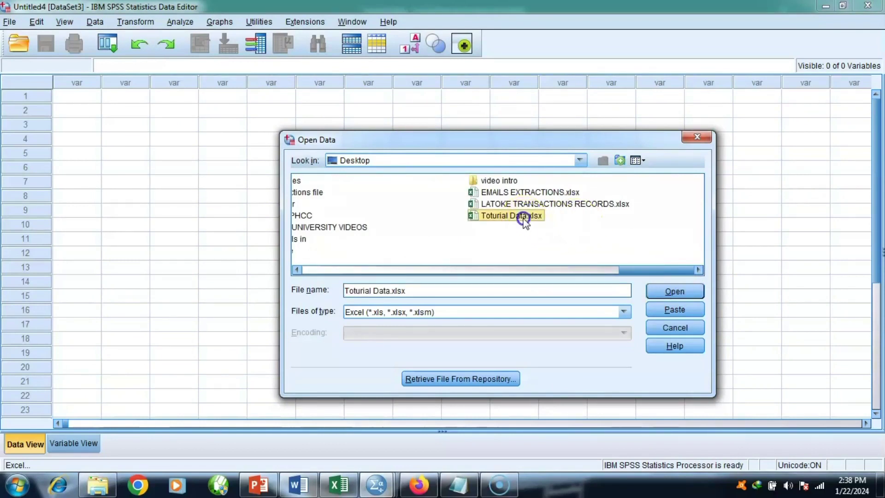
{"action": "left_click", "coordinate": [691, 292]}
{"action": "left_click", "coordinate": [675, 291]}
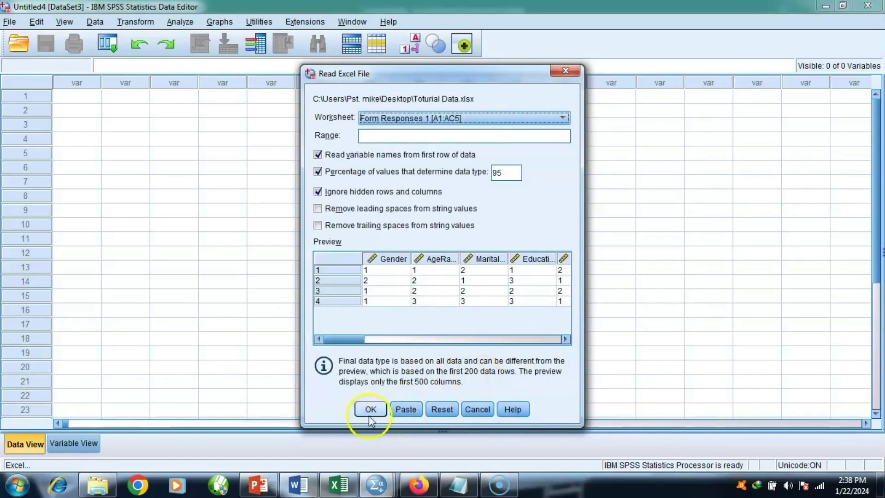
{"action": "left_click", "coordinate": [371, 410]}
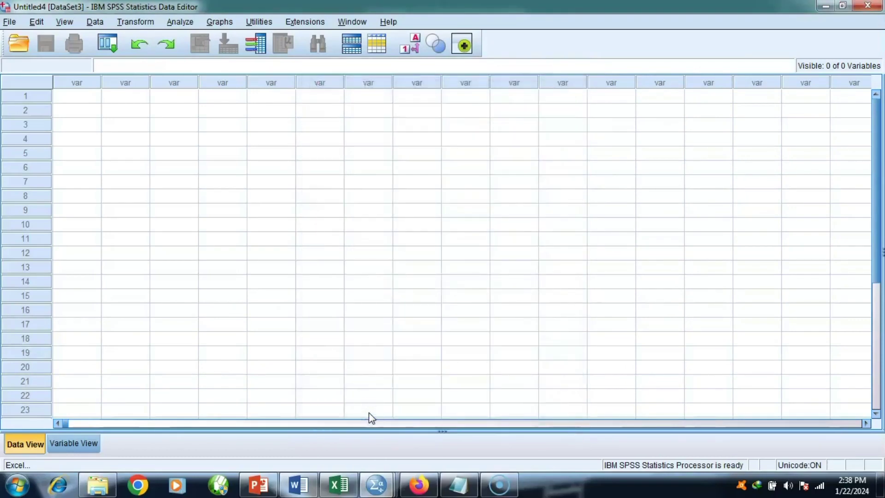
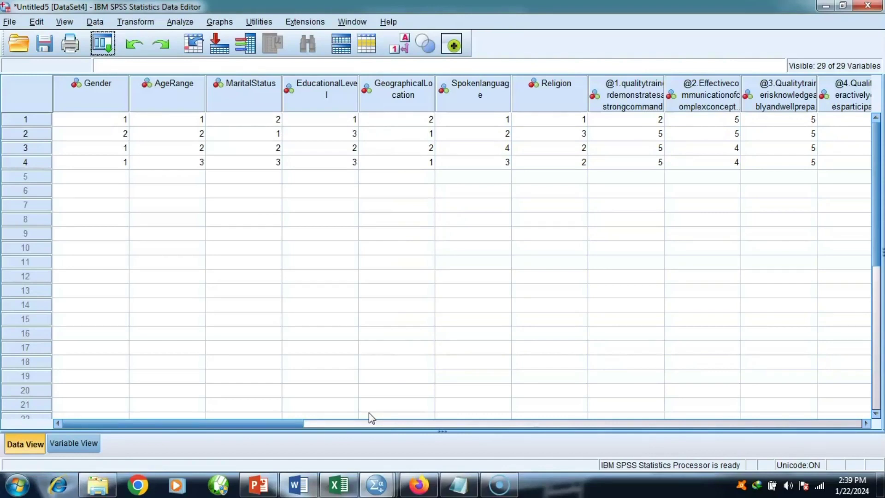
{"action": "left_click", "coordinate": [404, 47]}
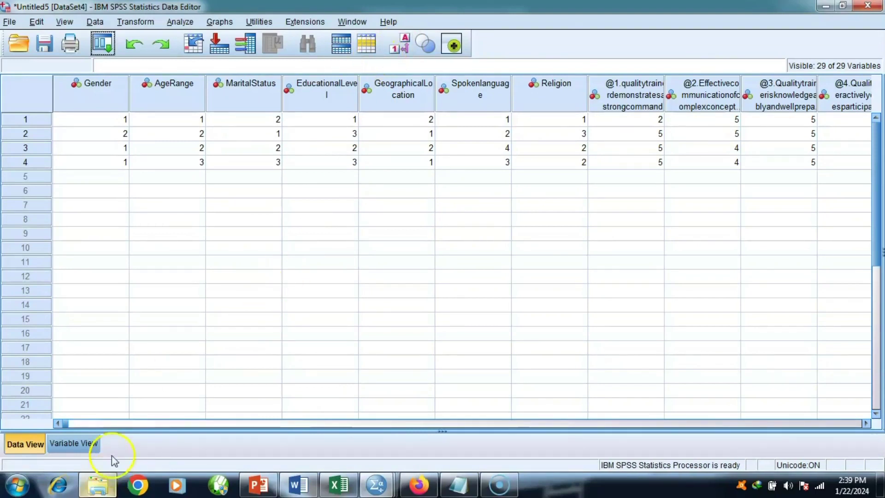
{"action": "left_click", "coordinate": [92, 444]}
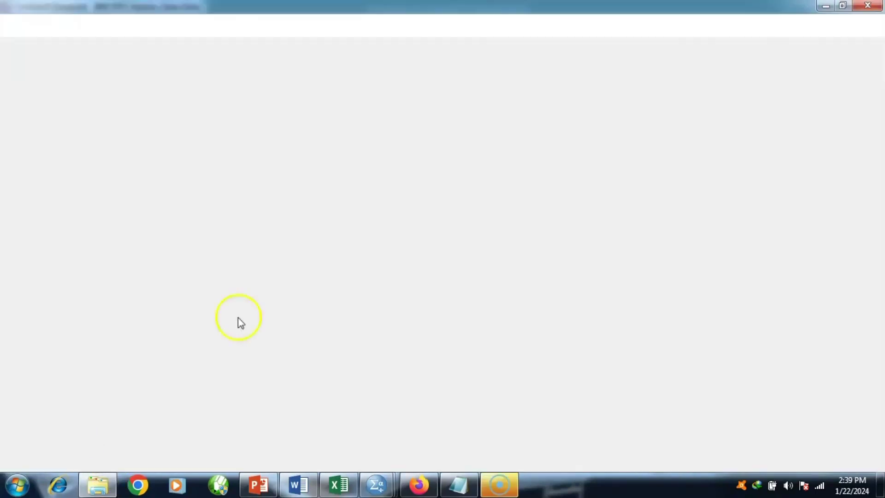
{"action": "left_click", "coordinate": [868, 6]}
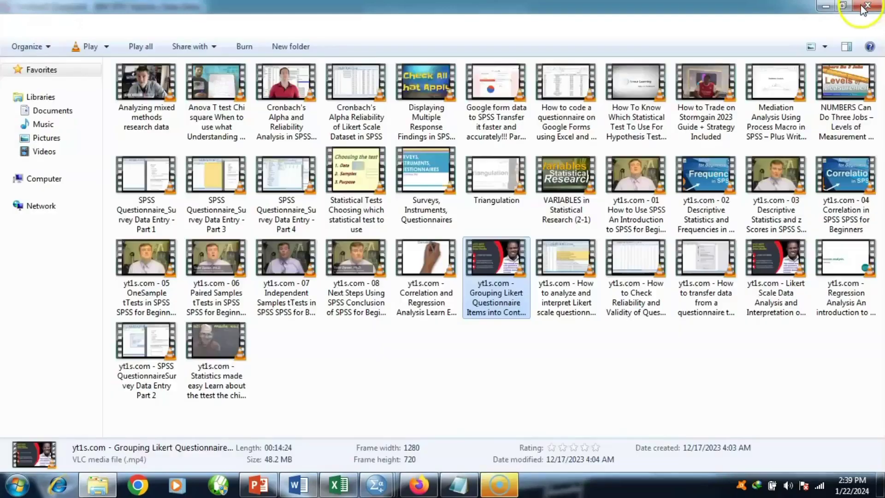
{"action": "left_click", "coordinate": [827, 6]}
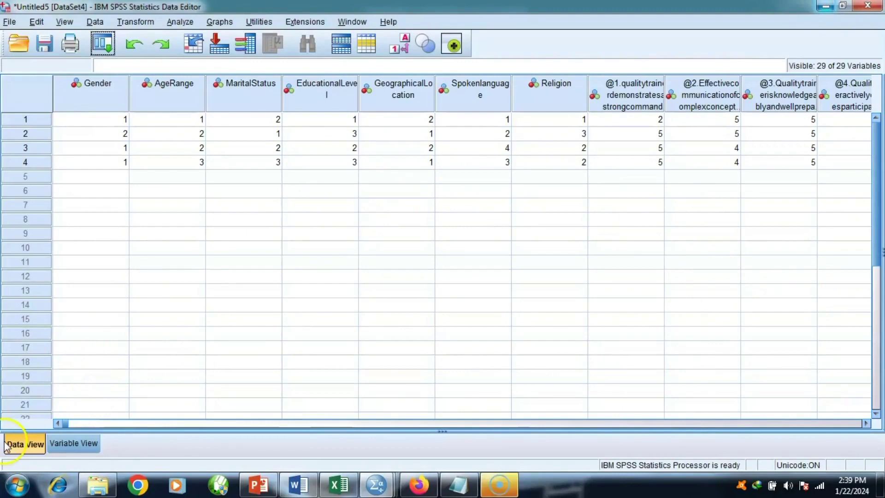
Switch the imported dataset to Variable View and open the value labels of the Gender variable
{"action": "left_click", "coordinate": [94, 448]}
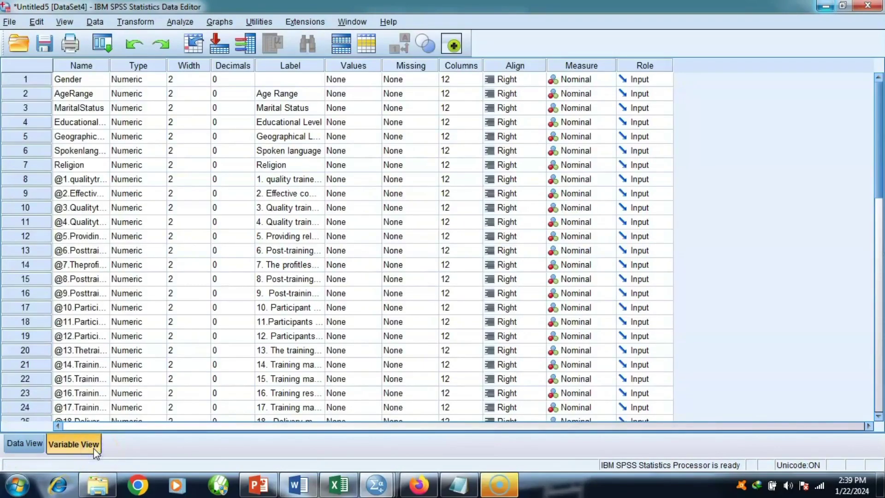
{"action": "left_click", "coordinate": [11, 451]}
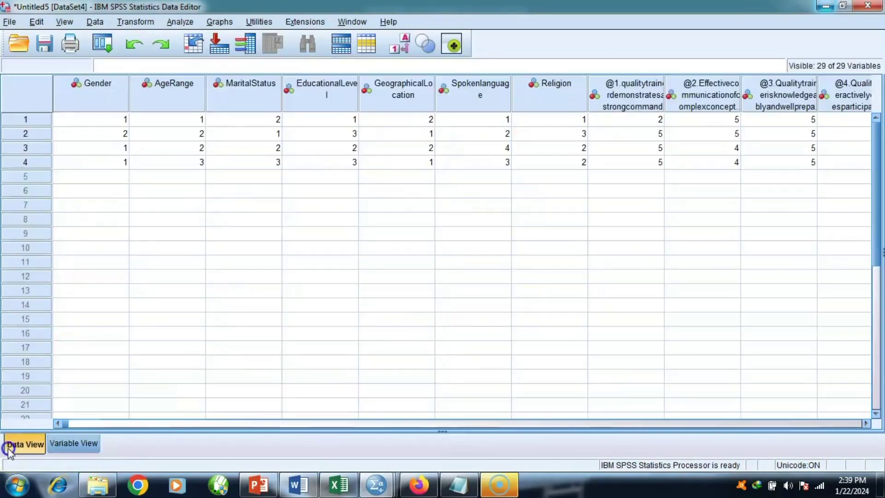
{"action": "left_click", "coordinate": [85, 445]}
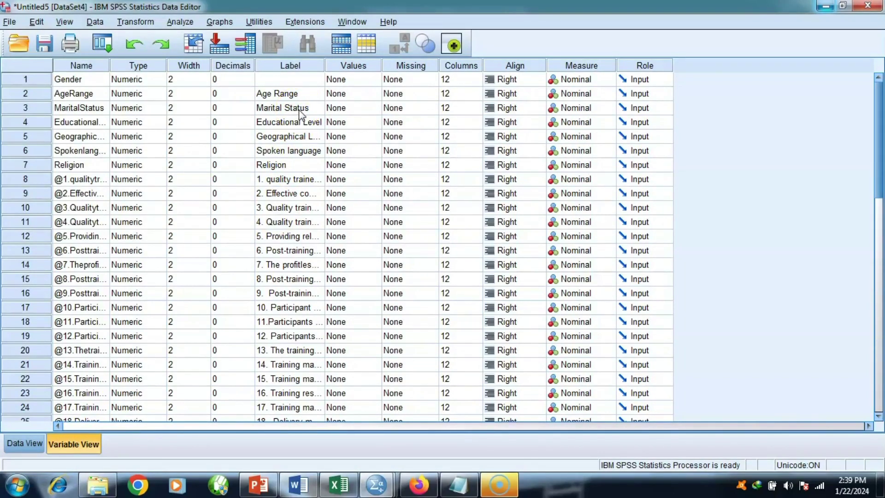
{"action": "left_click", "coordinate": [358, 83]}
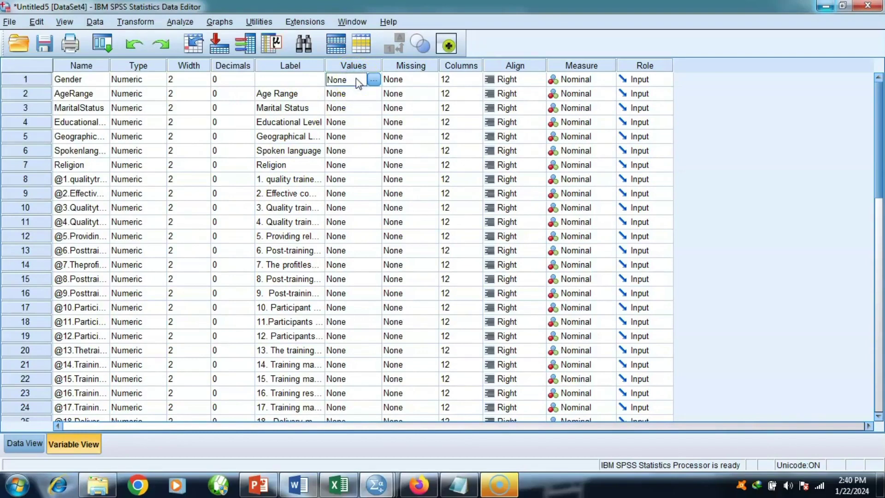
{"action": "left_click", "coordinate": [374, 82]}
{"action": "left_click", "coordinate": [373, 81]}
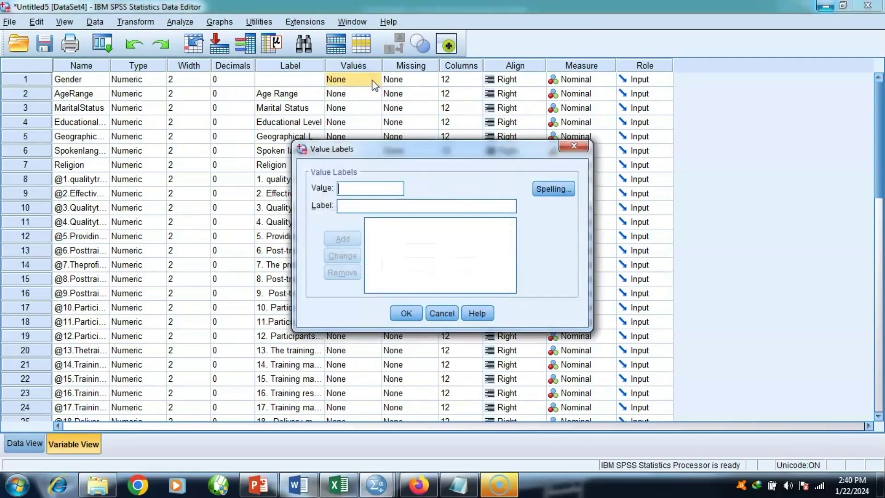
{"action": "left_click", "coordinate": [363, 187]}
{"action": "type", "text": "1"}
{"action": "left_click", "coordinate": [359, 204]}
{"action": "type", "text": "Female"}
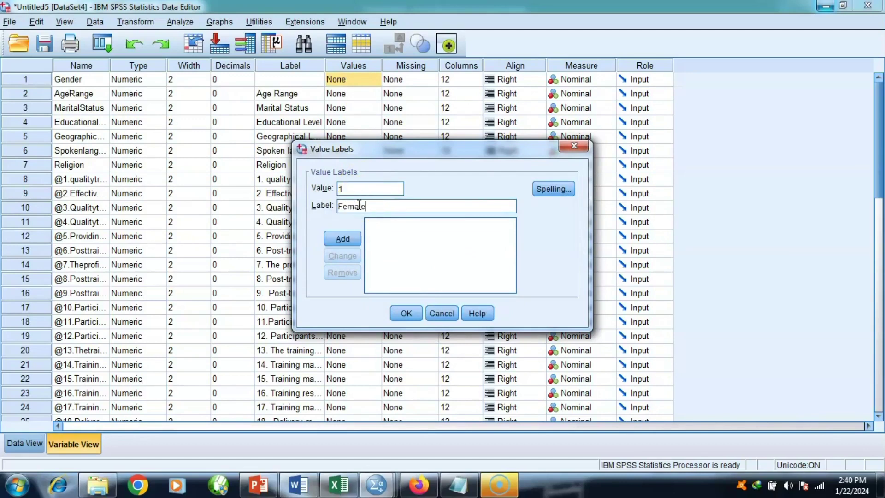
{"action": "left_click", "coordinate": [341, 239]}
{"action": "left_click", "coordinate": [351, 192]}
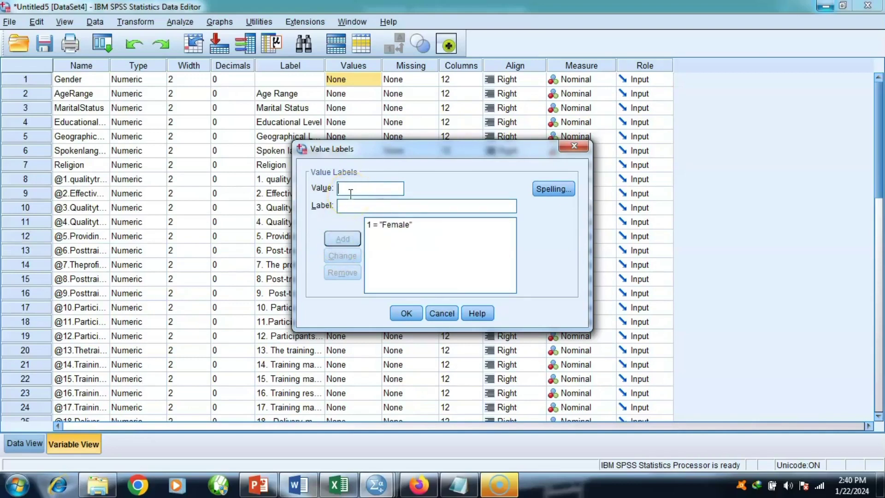
{"action": "left_click", "coordinate": [396, 225]}
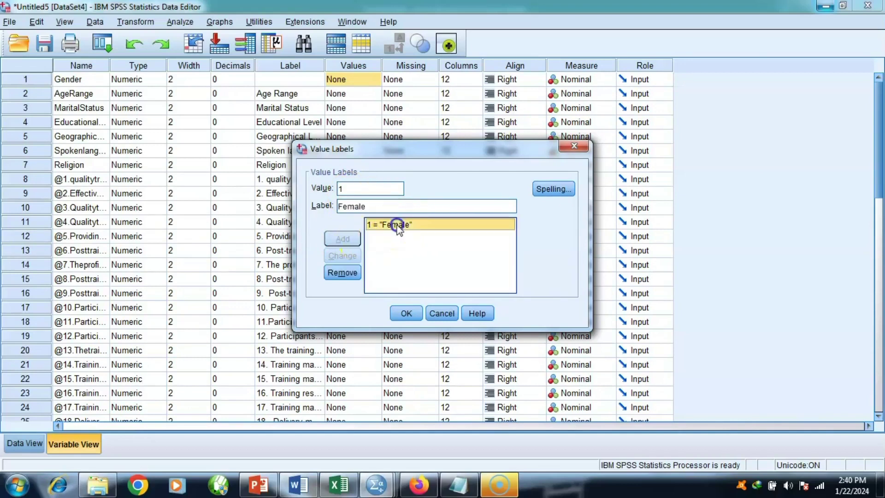
{"action": "left_click", "coordinate": [343, 273]}
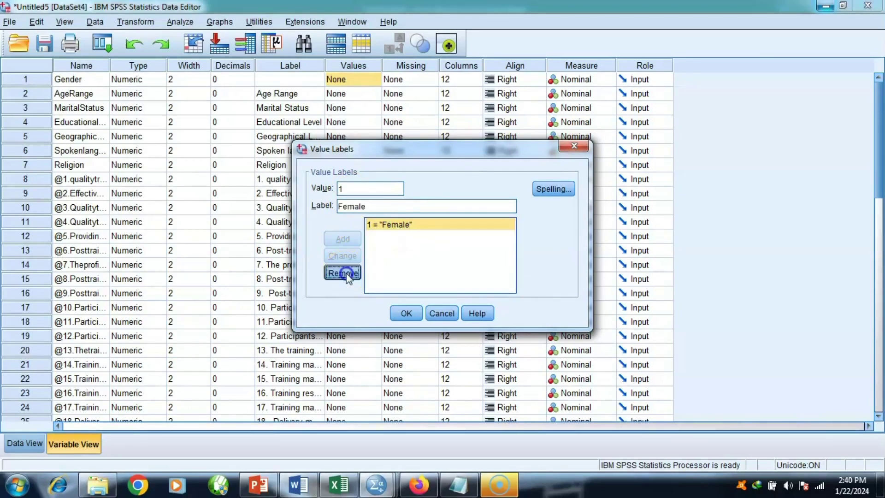
Define the Gender value labels as 1 for Male and 2 for Female, and apply them
{"action": "type", "text": "1"}
{"action": "left_click", "coordinate": [367, 205]}
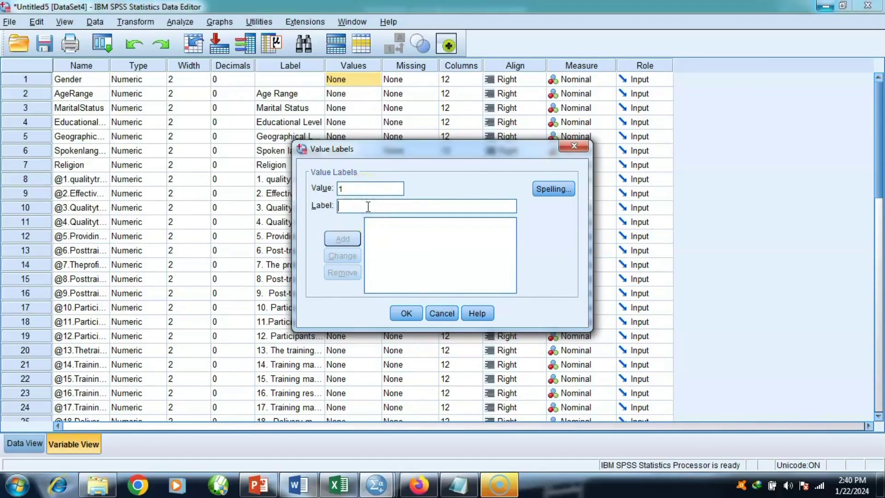
{"action": "type", "text": "Male"}
{"action": "left_click", "coordinate": [344, 239]}
{"action": "type", "text": "2"}
{"action": "left_click", "coordinate": [359, 205]}
{"action": "type", "text": "Female"}
{"action": "left_click", "coordinate": [351, 240]}
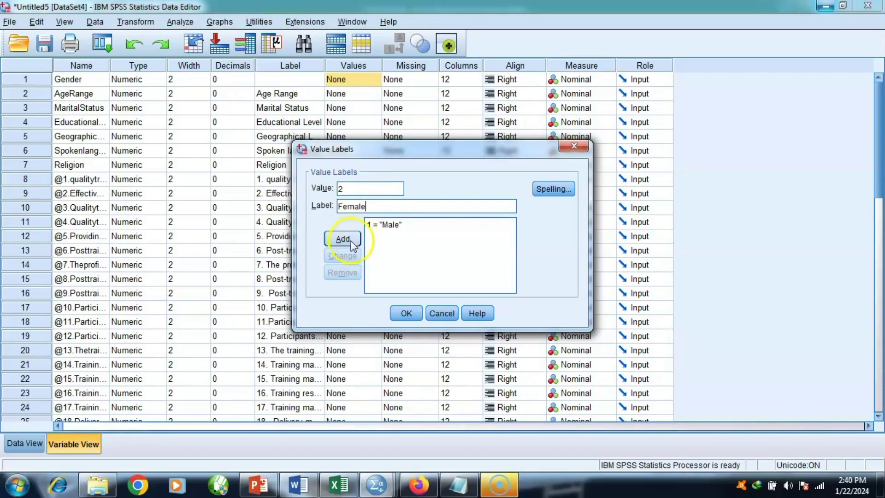
{"action": "left_click", "coordinate": [406, 314]}
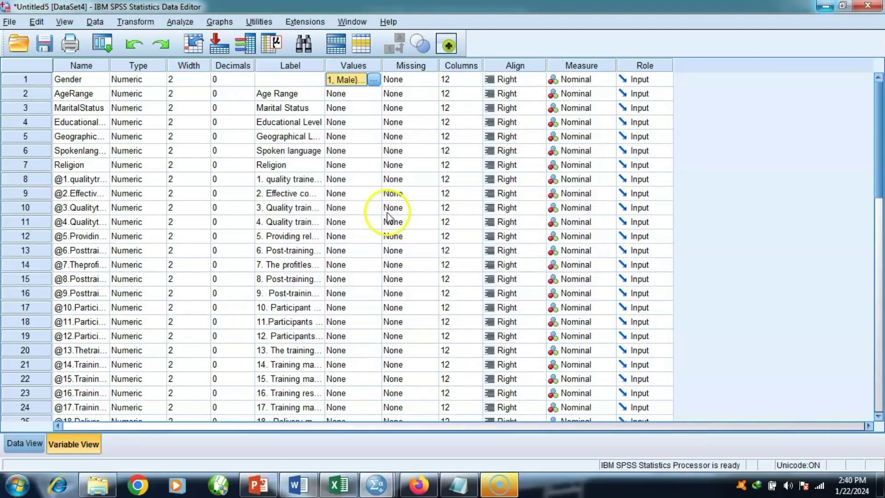
Add value labels to the Age Range variable: 1 for 25-30 and 2 for 31-35
{"action": "left_click", "coordinate": [374, 95]}
{"action": "left_click", "coordinate": [366, 197]}
{"action": "left_click", "coordinate": [366, 191]}
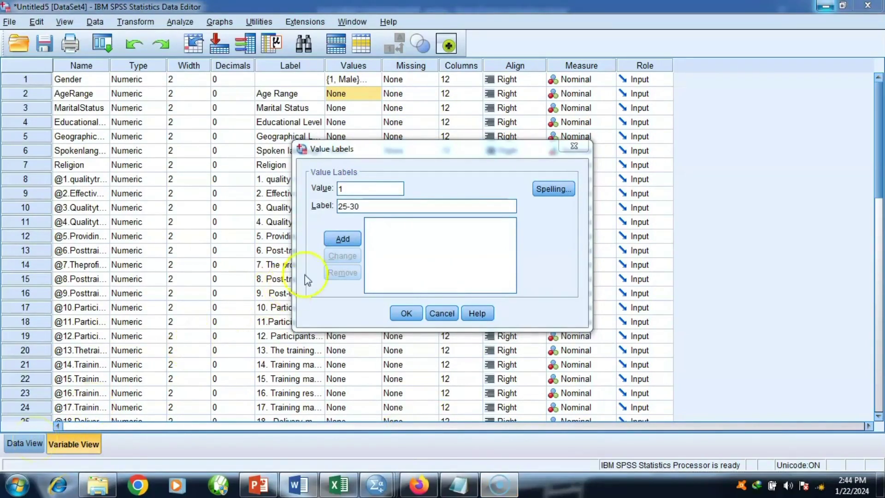
{"action": "left_click", "coordinate": [343, 239]}
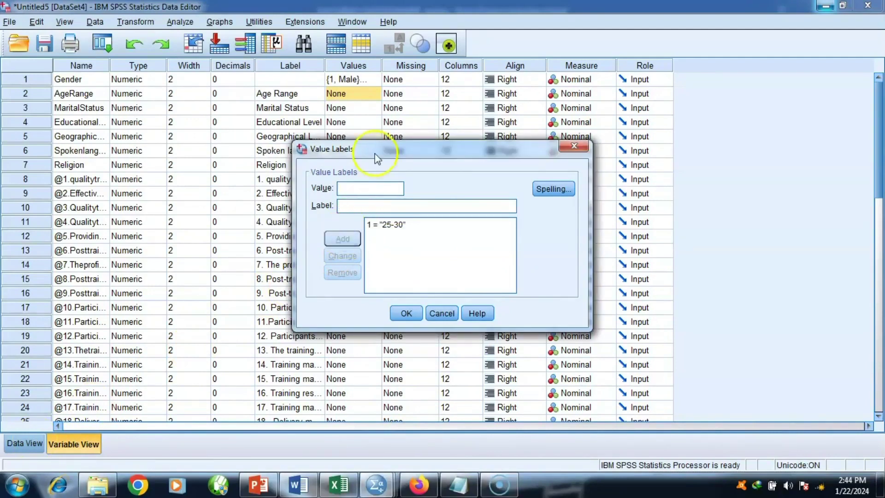
{"action": "type", "text": "2"}
{"action": "left_click", "coordinate": [352, 205]}
{"action": "type", "text": "3"}
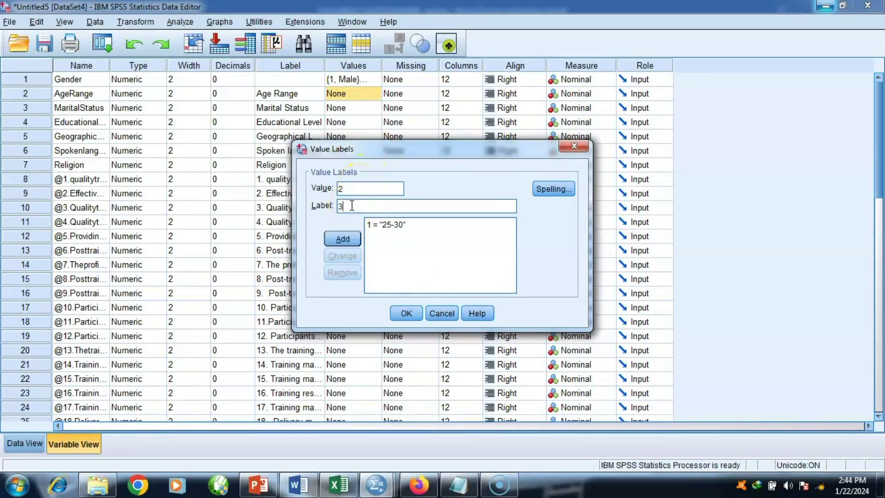
{"action": "type", "text": "1-35"}
{"action": "left_click", "coordinate": [345, 240]}
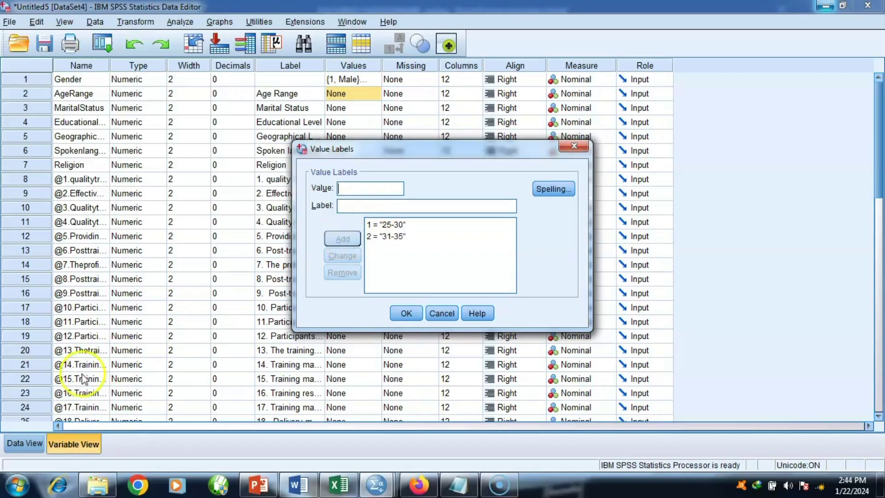
Add the Age Range value labels 3 for 36-40 and 4 for 41-45, and apply the label set
{"action": "left_click", "coordinate": [360, 192]}
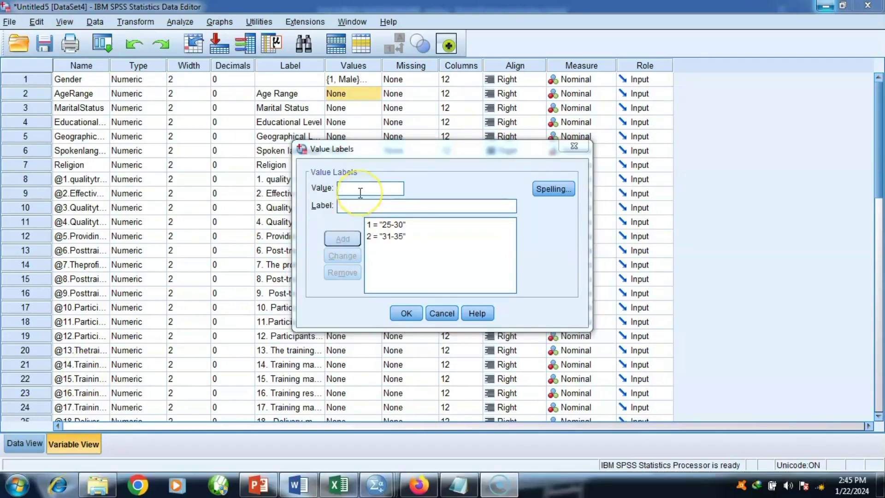
{"action": "left_click", "coordinate": [361, 192]}
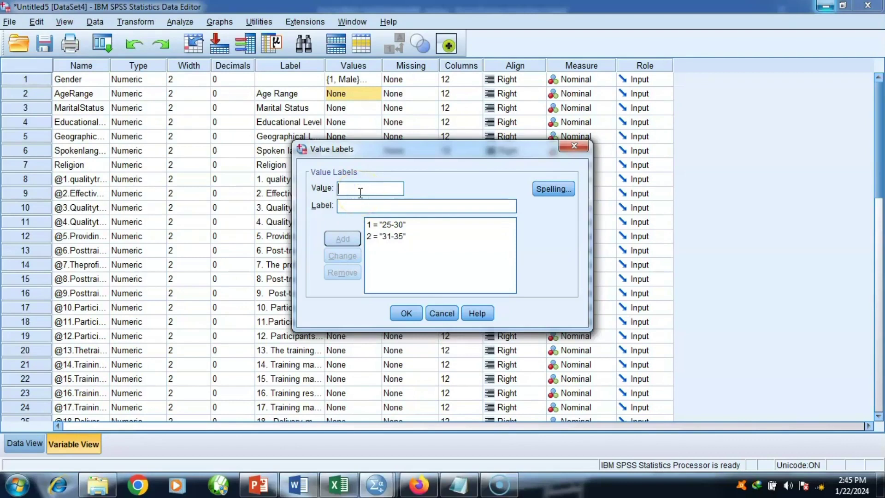
{"action": "left_click", "coordinate": [353, 207]}
{"action": "type", "text": "36"}
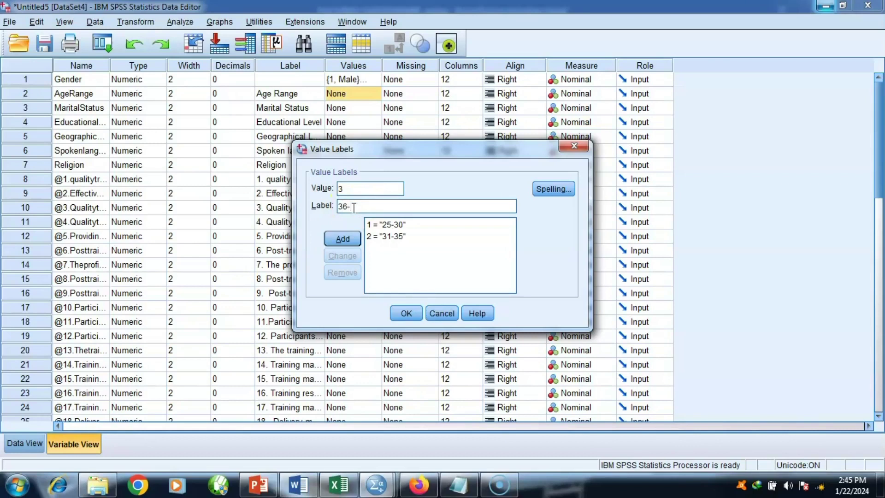
{"action": "type", "text": "-40"}
{"action": "left_click", "coordinate": [346, 239]}
{"action": "left_click", "coordinate": [347, 239]}
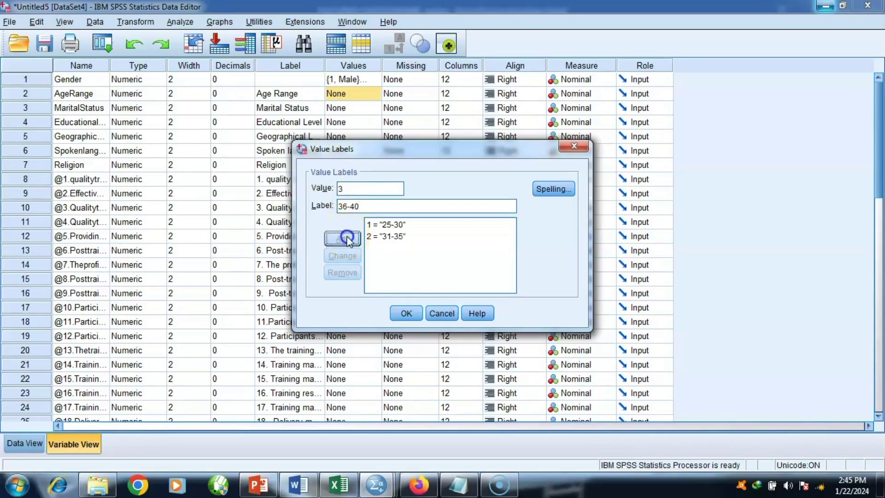
{"action": "type", "text": "4"}
{"action": "left_click", "coordinate": [346, 207]}
{"action": "type", "text": "45"}
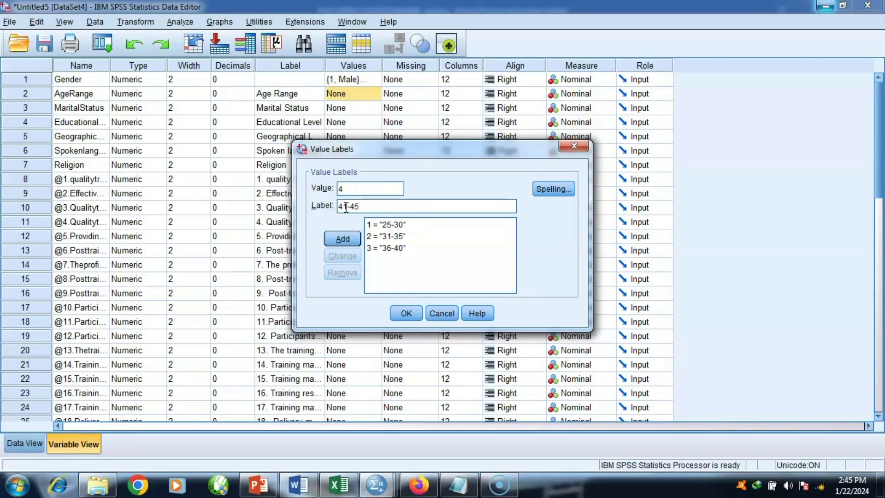
{"action": "left_click", "coordinate": [341, 239]}
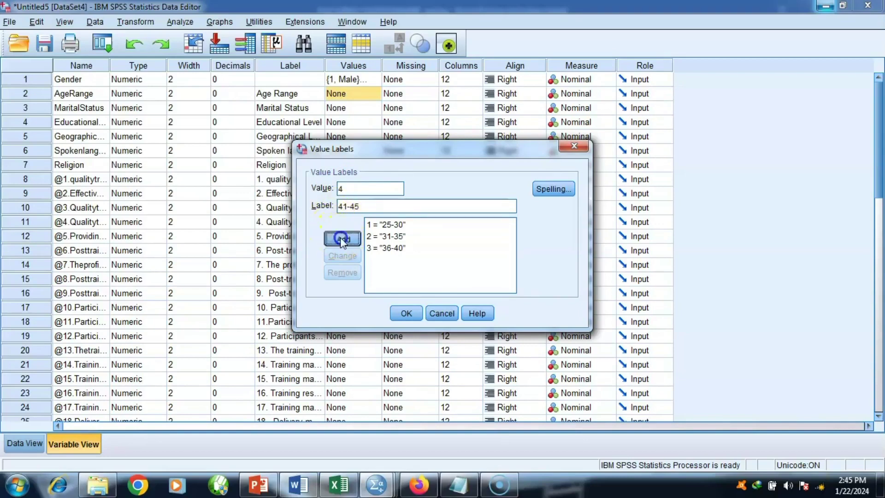
{"action": "left_click", "coordinate": [406, 315]}
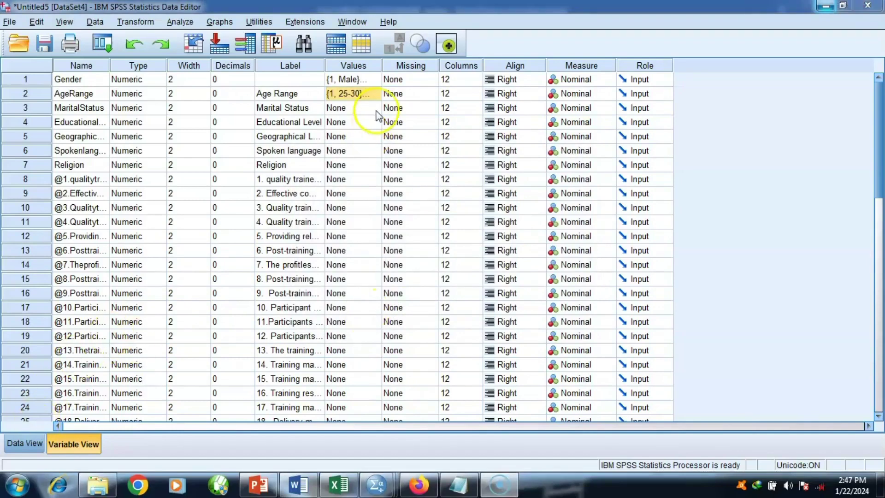
Add value labels to the Marital Status variable: 1 for Single and 2 for Married
{"action": "left_click", "coordinate": [376, 109]}
{"action": "left_click", "coordinate": [376, 109]}
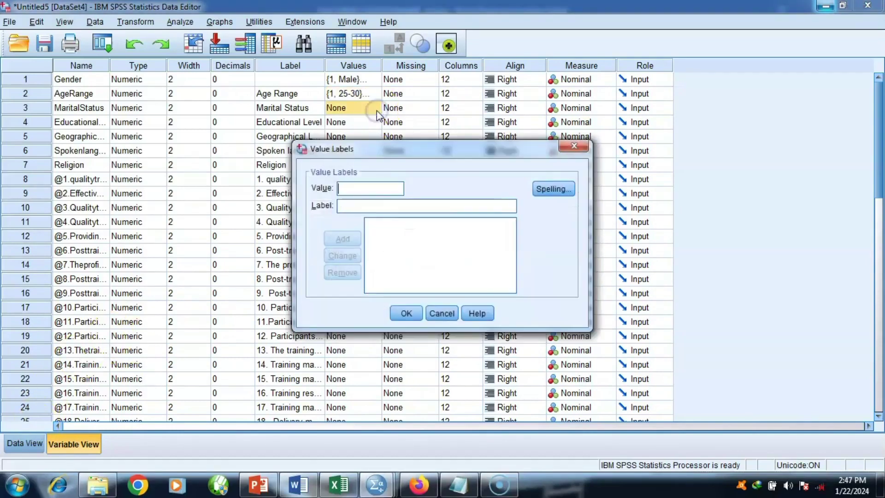
{"action": "type", "text": "1"}
{"action": "left_click", "coordinate": [365, 206]}
{"action": "type", "text": "Single"}
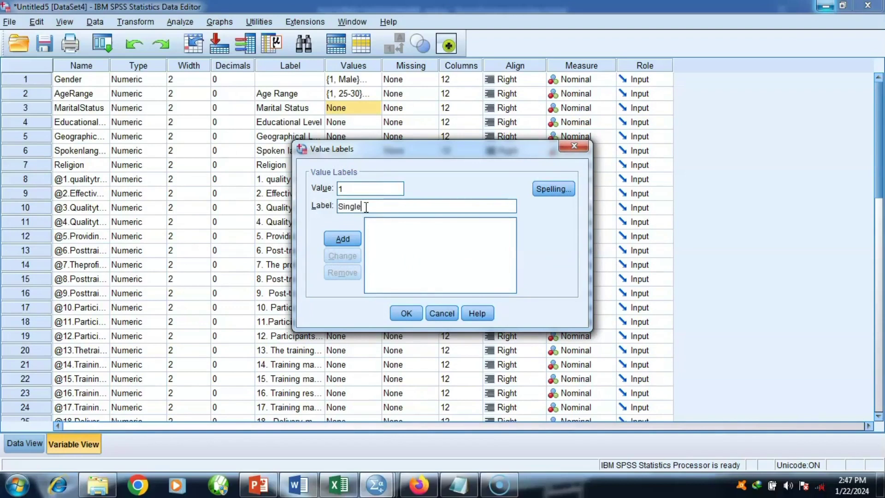
{"action": "left_click", "coordinate": [355, 238]}
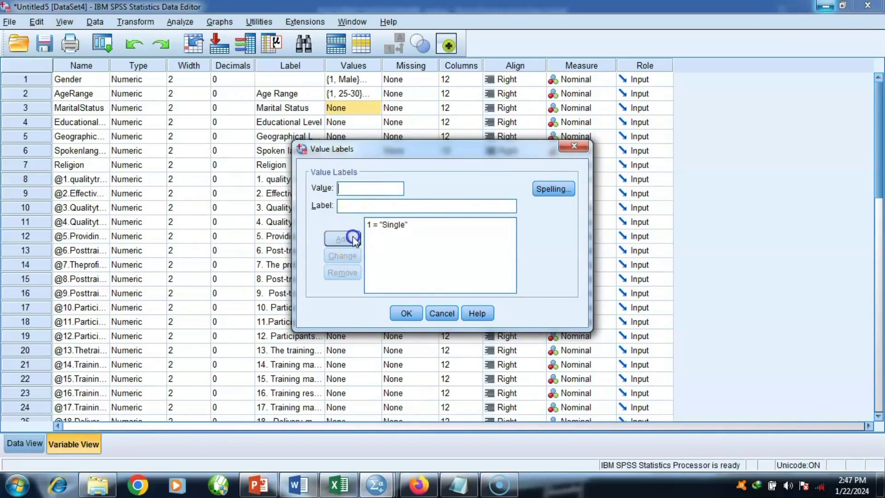
{"action": "type", "text": "2"}
{"action": "left_click", "coordinate": [365, 206]}
{"action": "type", "text": "Married"}
{"action": "left_click", "coordinate": [353, 238]}
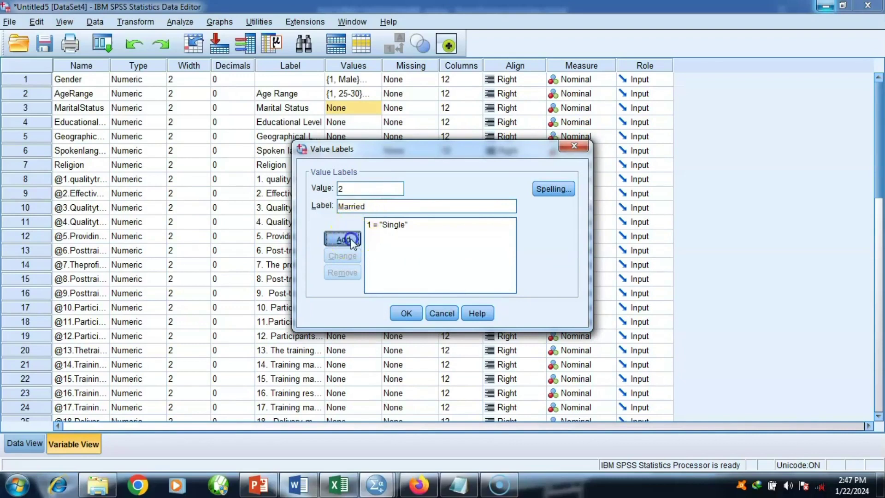
Add the Marital Status value labels 3 for Divorced and 4 for widowed, and apply the label set
{"action": "left_click", "coordinate": [360, 186]}
{"action": "type", "text": "3"}
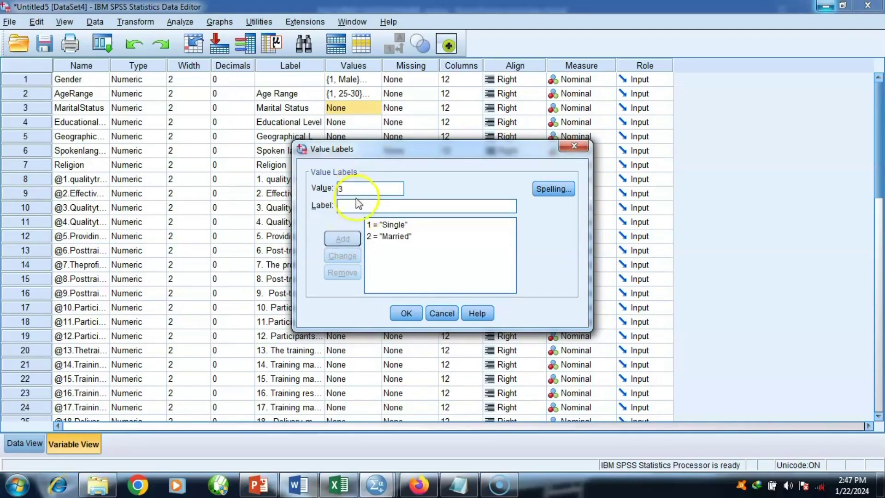
{"action": "left_click", "coordinate": [355, 204]}
{"action": "type", "text": "Divorced"}
{"action": "left_click", "coordinate": [343, 238]}
{"action": "type", "text": "4"}
{"action": "left_click", "coordinate": [355, 208]}
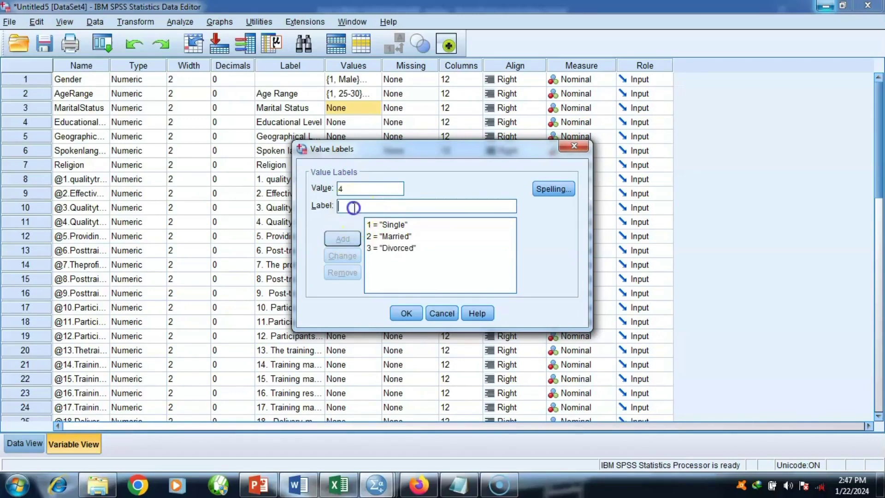
{"action": "type", "text": "widowed"}
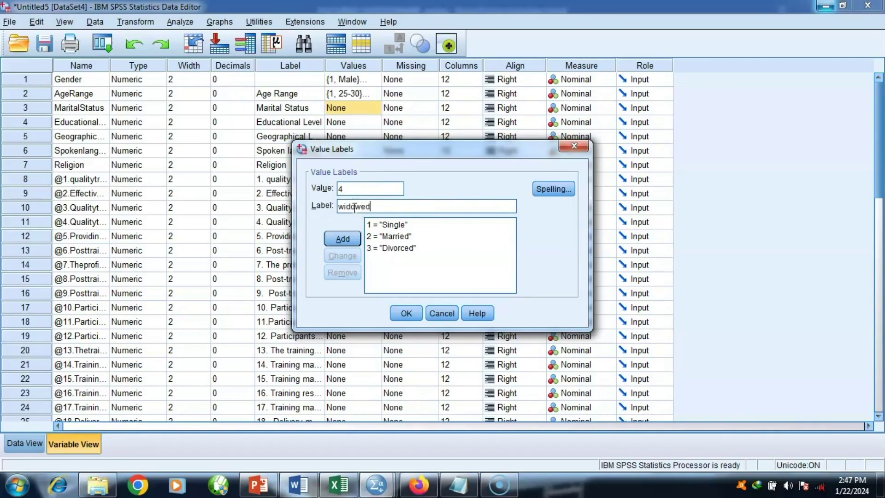
{"action": "left_click", "coordinate": [342, 239]}
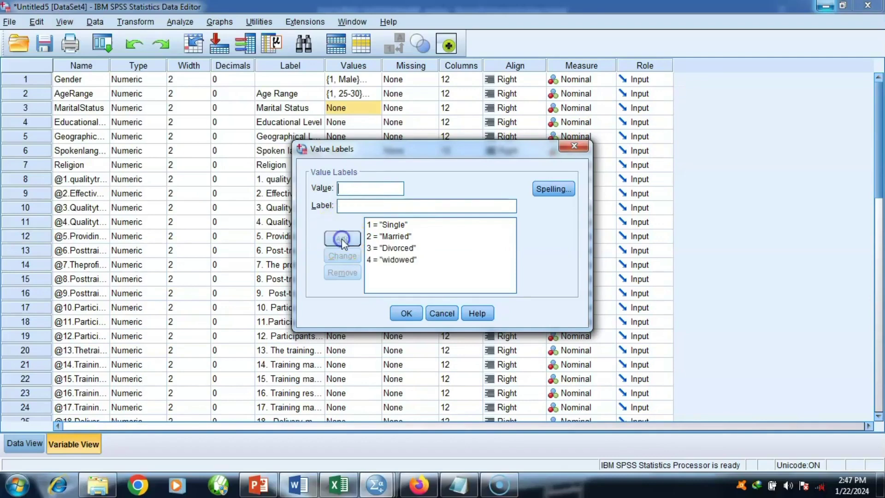
{"action": "left_click", "coordinate": [405, 313]}
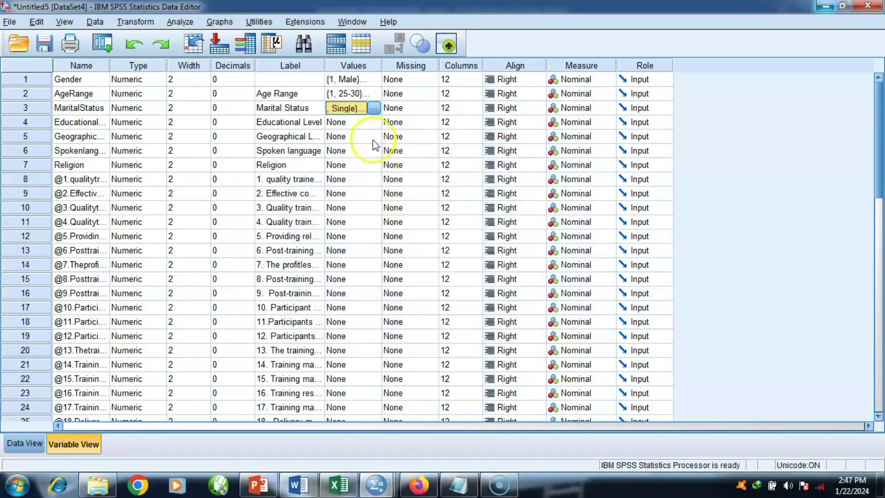
Open the value labels of the Educational Level variable and add 1 for Primary
{"action": "left_click", "coordinate": [375, 123]}
{"action": "left_click", "coordinate": [375, 122]}
{"action": "left_click", "coordinate": [369, 185]}
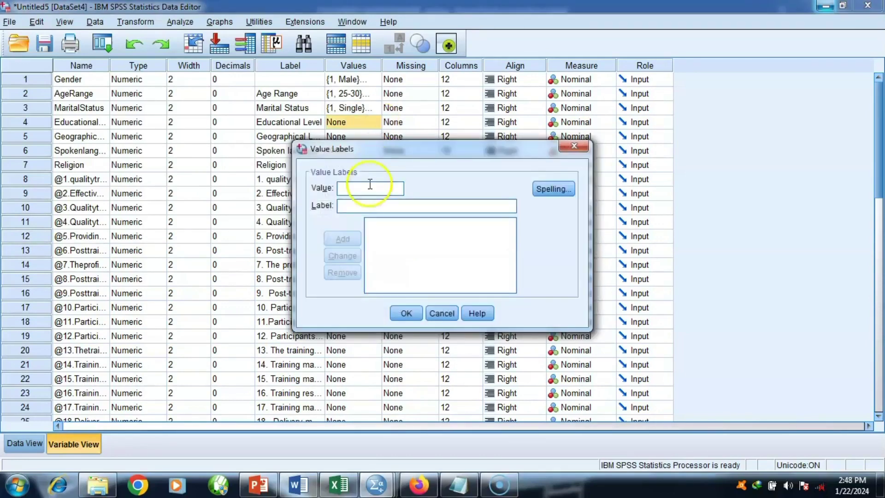
{"action": "type", "text": "1"}
{"action": "left_click", "coordinate": [376, 204]}
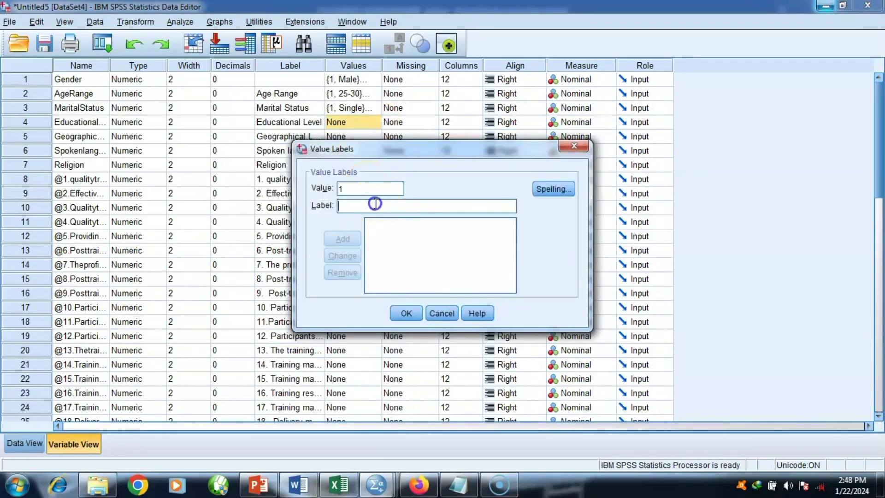
{"action": "type", "text": "p"}
{"action": "key", "text": "BackSpace"}
{"action": "type", "text": "Primary"}
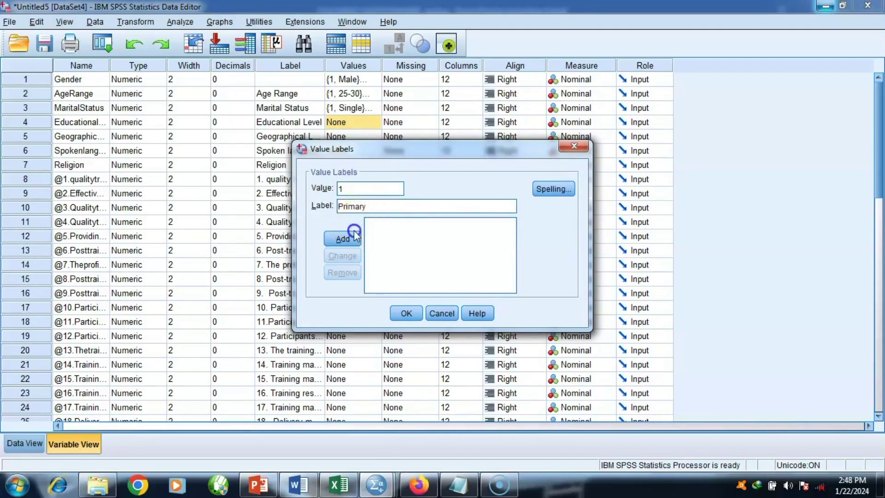
{"action": "left_click", "coordinate": [355, 235]}
Add the Educational Level value label 2 for Secondary
{"action": "left_click", "coordinate": [360, 188]}
{"action": "type", "text": "2"}
{"action": "left_click", "coordinate": [373, 207]}
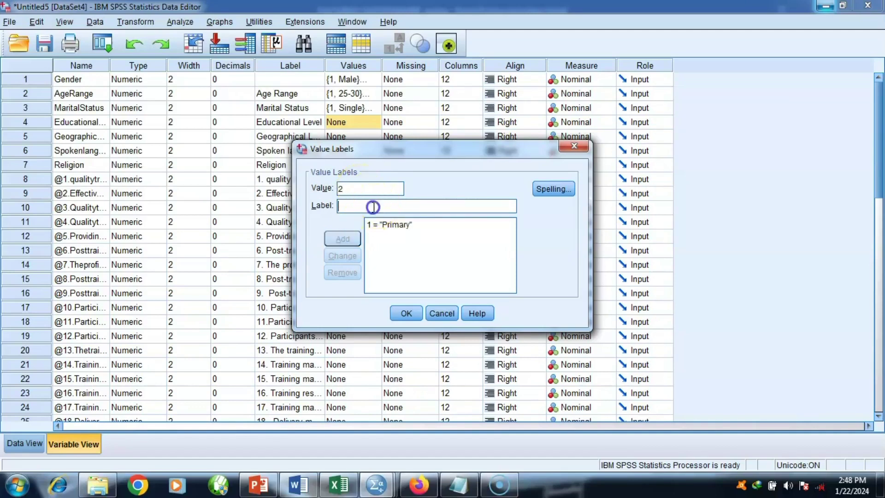
{"action": "type", "text": "Second"}
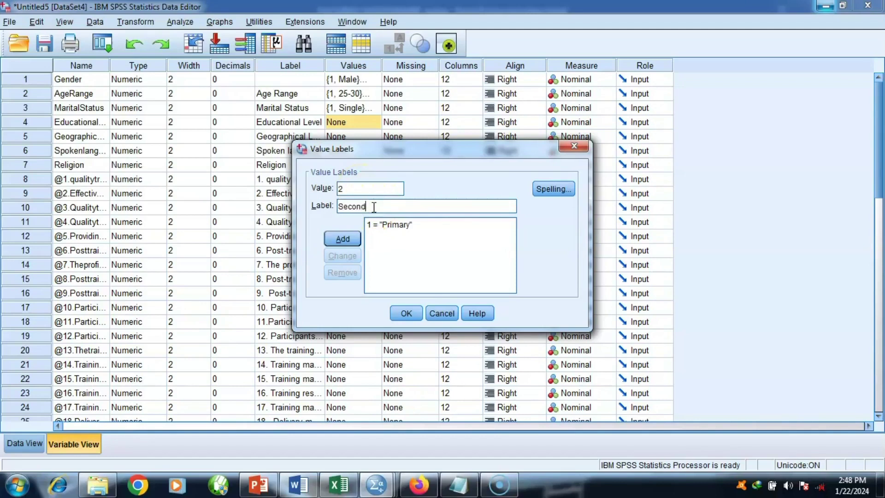
{"action": "type", "text": "ary"}
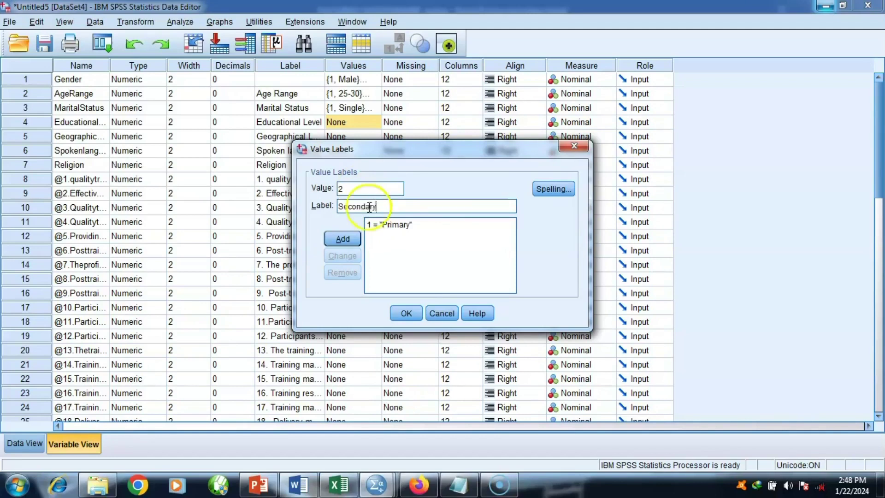
{"action": "left_click", "coordinate": [348, 239]}
Add the Educational Level value label 3 for Tertiary and apply the label set
{"action": "left_click", "coordinate": [360, 188]}
{"action": "type", "text": "3"}
{"action": "left_click", "coordinate": [353, 211]}
{"action": "type", "text": "Te"}
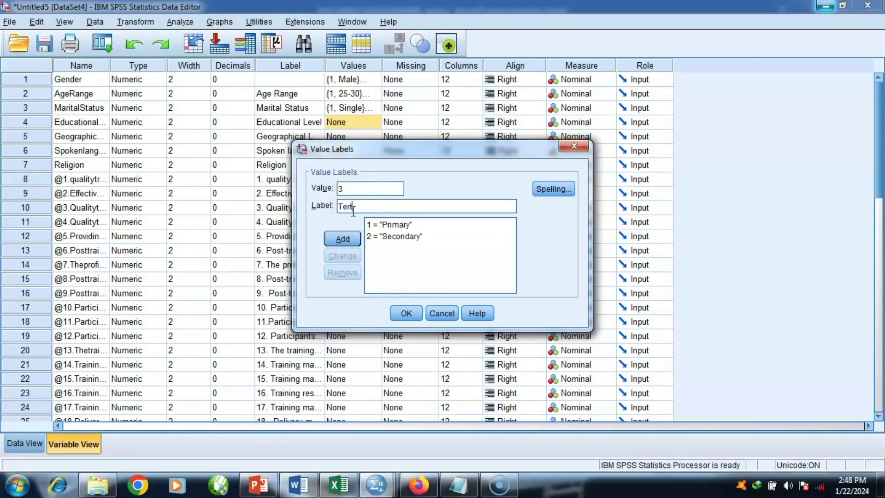
{"action": "type", "text": "rtiary"}
{"action": "left_click", "coordinate": [351, 240]}
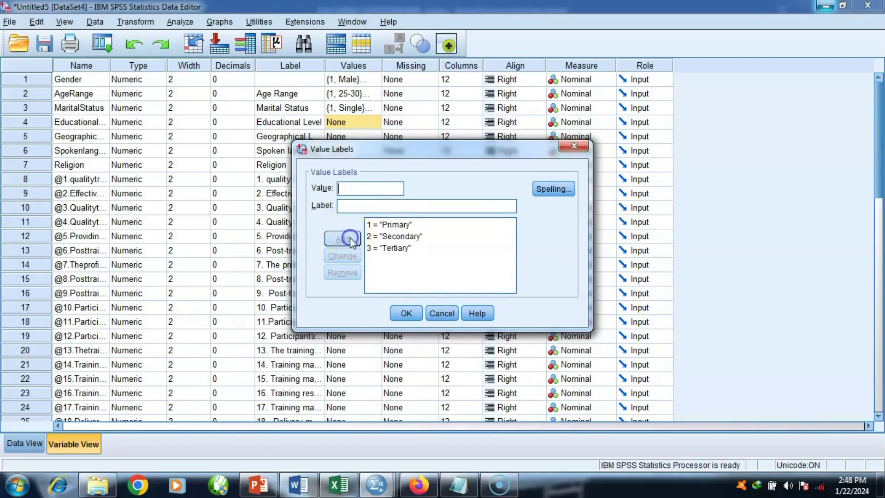
{"action": "left_click", "coordinate": [403, 315]}
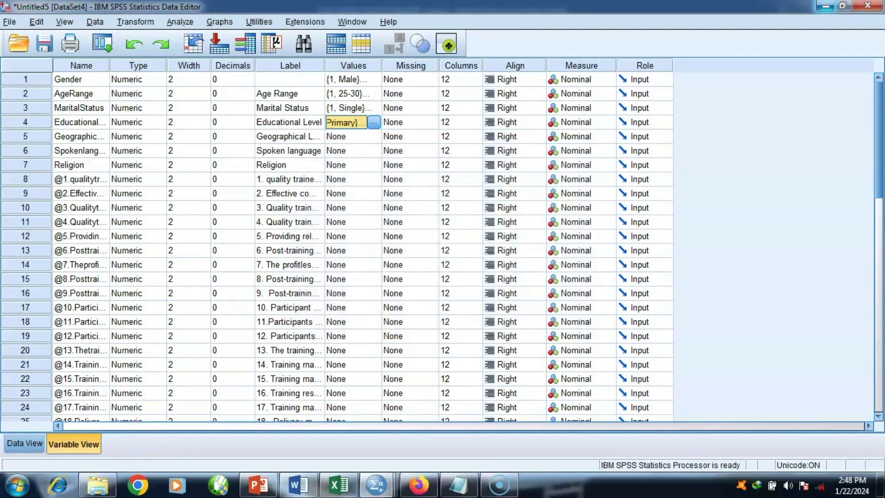
Define the Geographical Location value labels as 1 for Rural and 2 for Urban, and apply them
{"action": "left_click", "coordinate": [345, 136]}
{"action": "left_click", "coordinate": [374, 136]}
{"action": "type", "text": "1"}
{"action": "left_click", "coordinate": [376, 205]}
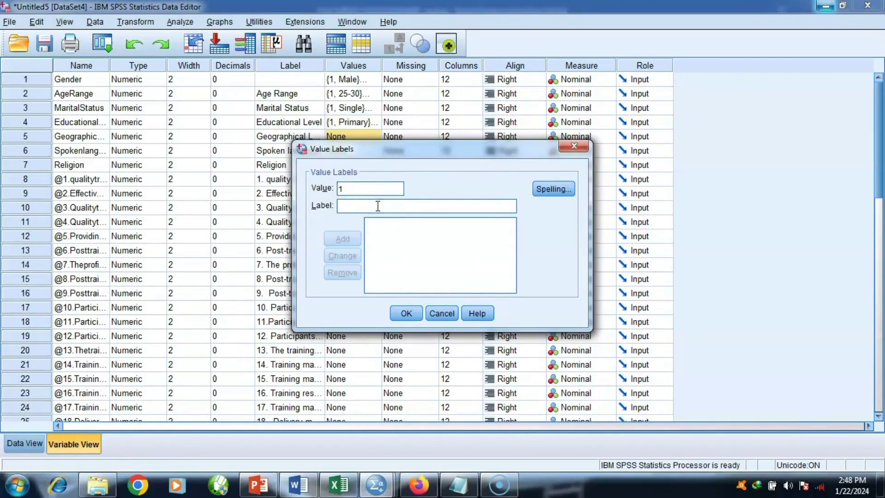
{"action": "type", "text": "R"}
{"action": "type", "text": "ural"}
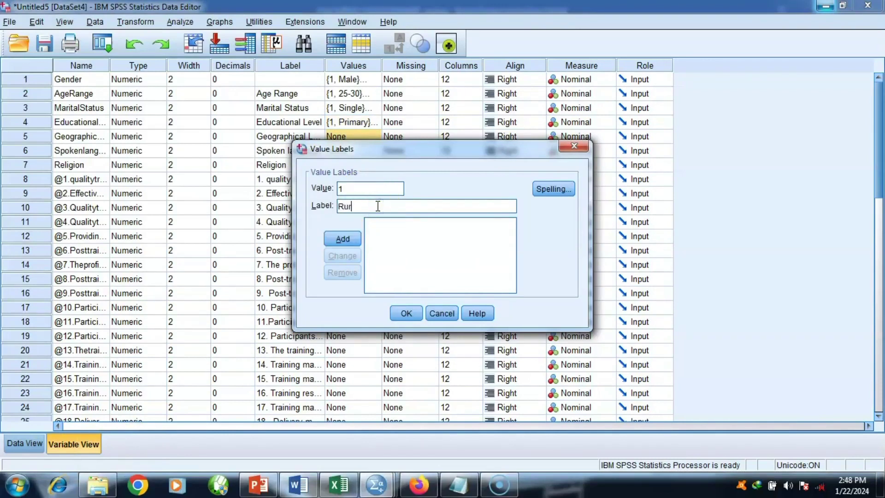
{"action": "left_click", "coordinate": [356, 240]}
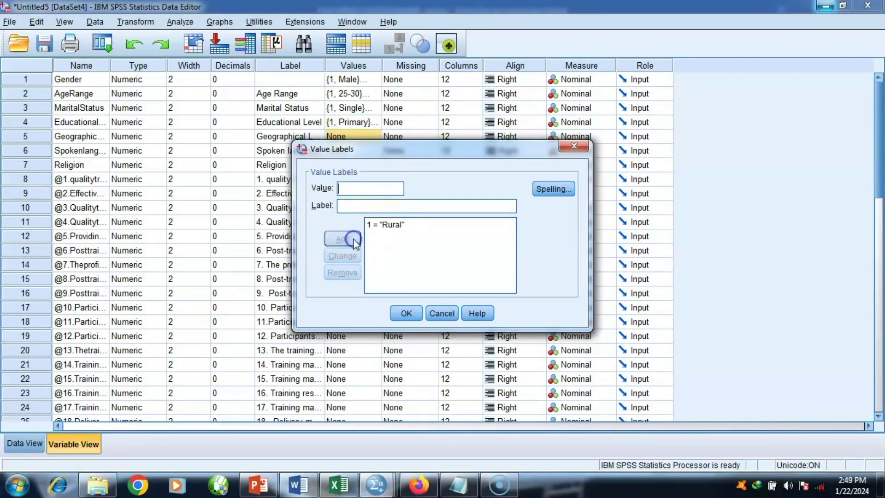
{"action": "type", "text": "2"}
{"action": "left_click", "coordinate": [364, 205]}
{"action": "type", "text": "Urban"}
{"action": "left_click", "coordinate": [353, 238]}
{"action": "left_click", "coordinate": [405, 313]}
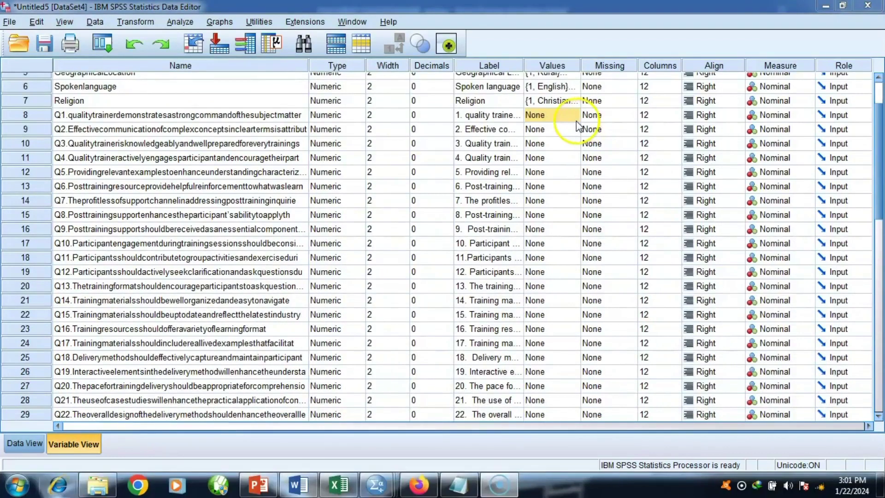
Open the value labels of the Q1 variable and add 1 for Strongly Disagree
{"action": "left_click", "coordinate": [570, 115]}
{"action": "left_click", "coordinate": [575, 115]}
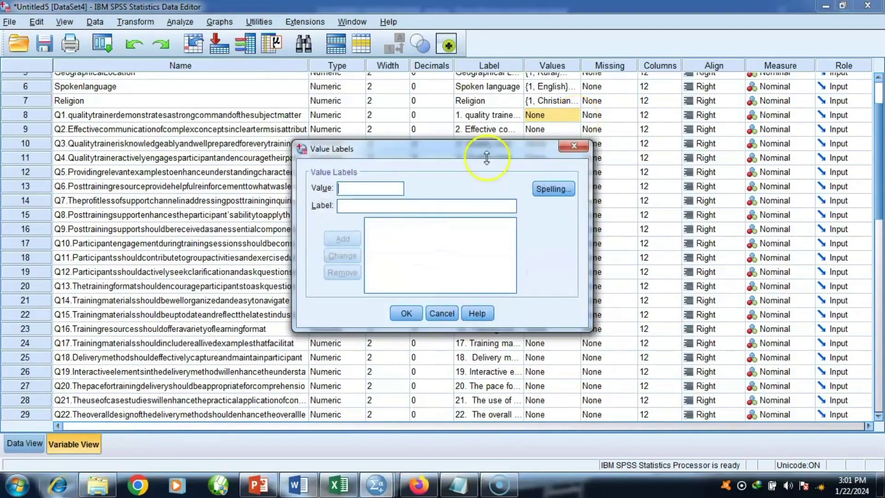
{"action": "left_click", "coordinate": [382, 204]}
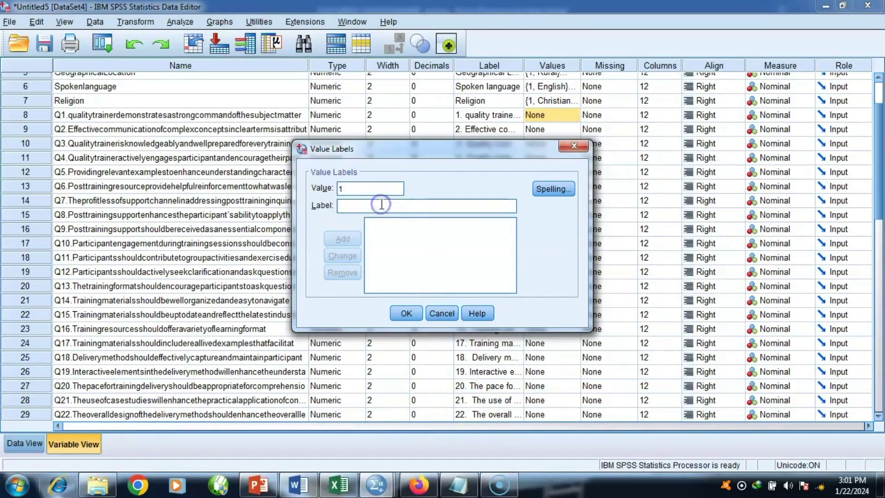
{"action": "type", "text": "Stron"}
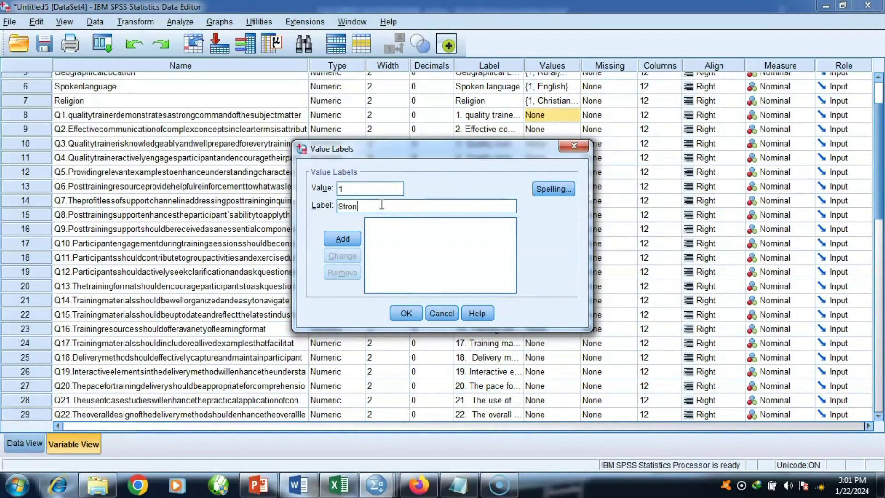
{"action": "type", "text": "gly Disagree"}
{"action": "left_click", "coordinate": [353, 239]}
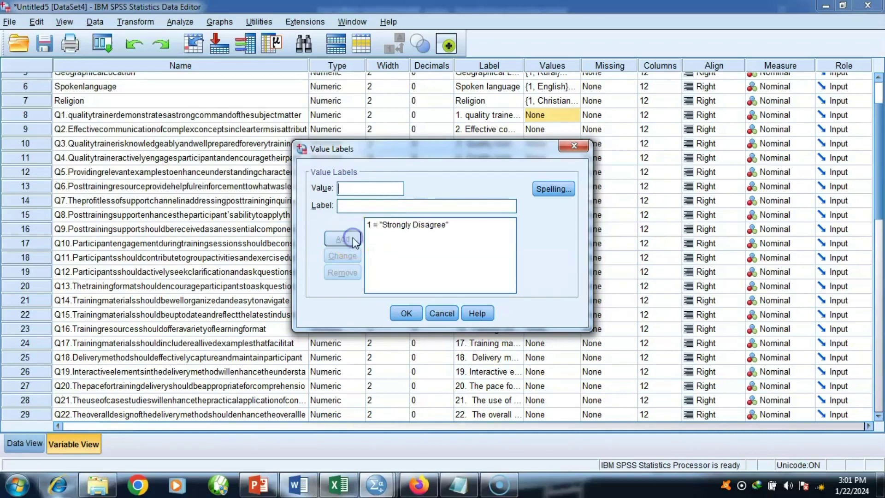
Add the Q1 value label 2 for Disagree
{"action": "type", "text": "2"}
{"action": "left_click", "coordinate": [358, 202]}
{"action": "type", "text": "Disa"}
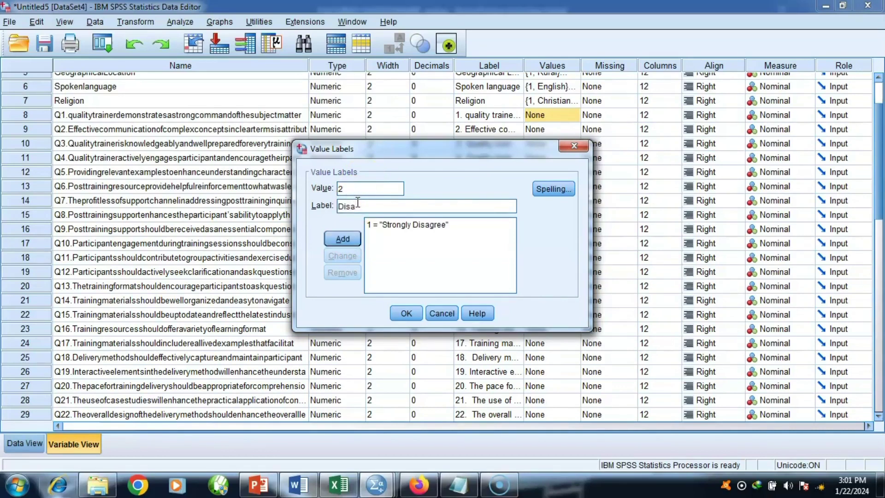
{"action": "type", "text": "gree"}
{"action": "left_click", "coordinate": [339, 240]}
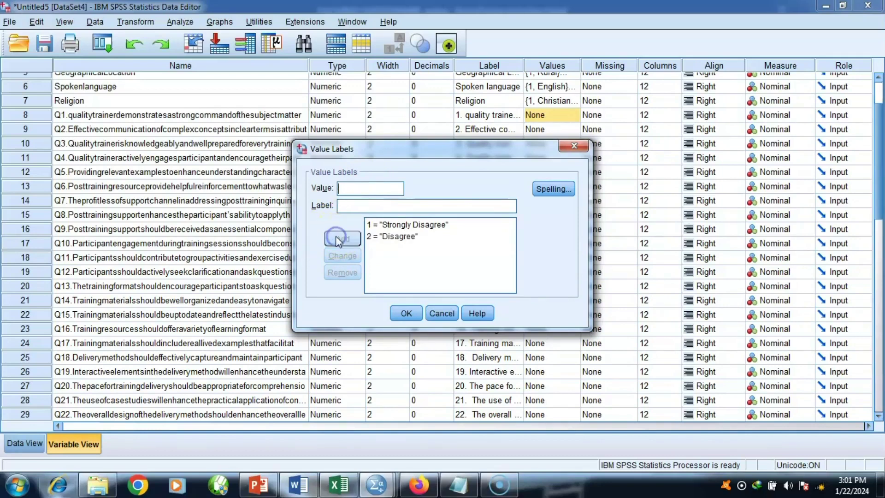
Add the Q1 value label 3 for Undecide
{"action": "type", "text": "3"}
{"action": "left_click", "coordinate": [356, 207]}
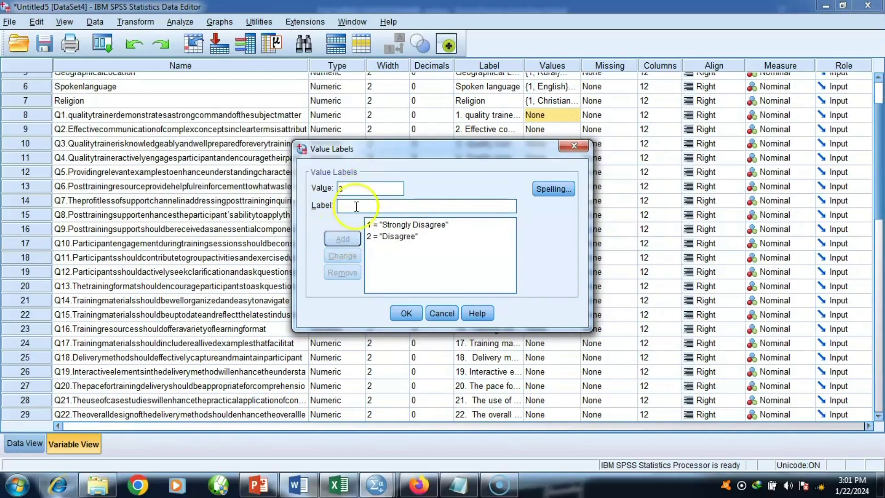
{"action": "type", "text": "Unde"}
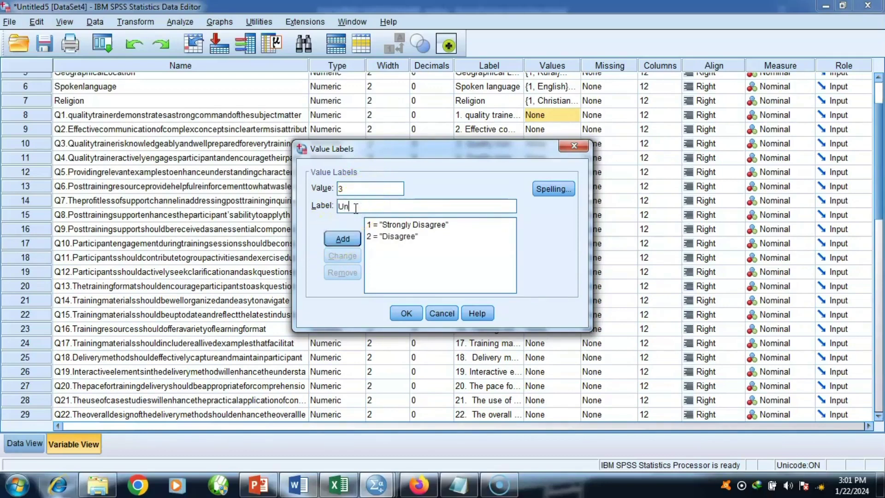
{"action": "type", "text": "cide"}
{"action": "left_click", "coordinate": [343, 238]}
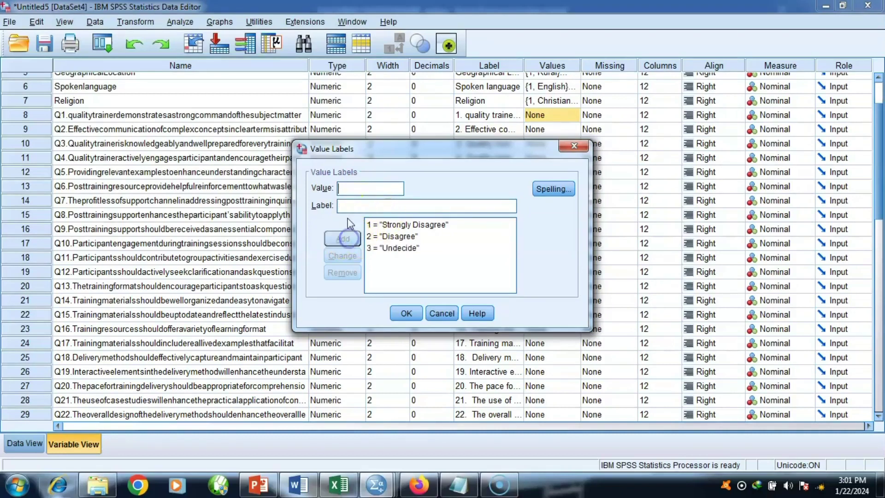
Add the Q1 value label 4 for Agree
{"action": "left_click", "coordinate": [353, 191]}
{"action": "type", "text": "Ag"}
{"action": "key", "text": "BackSpace"}
{"action": "key", "text": "BackSpace"}
{"action": "type", "text": "4"}
{"action": "left_click", "coordinate": [356, 207]}
{"action": "type", "text": "Agree"}
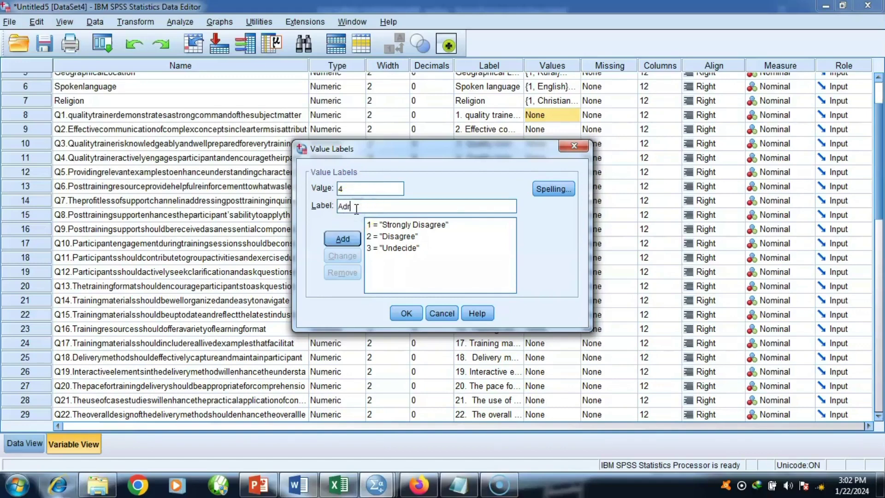
{"action": "key", "text": "BackSpace"}
{"action": "key", "text": "BackSpace"}
{"action": "key", "text": "BackSpace"}
{"action": "key", "text": "BackSpace"}
{"action": "type", "text": "gree"}
{"action": "left_click", "coordinate": [349, 239]}
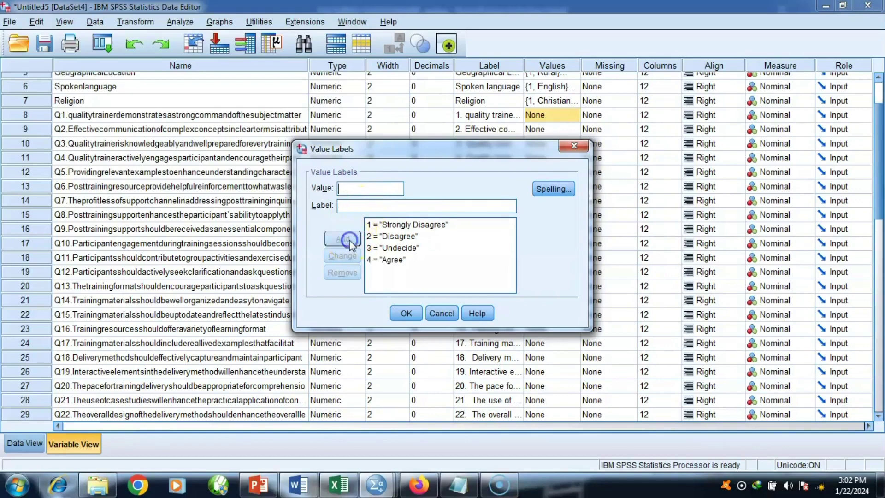
Add the Q1 value label 5 for Strongly Agree and apply the label set
{"action": "type", "text": "5"}
{"action": "left_click", "coordinate": [358, 207]}
{"action": "type", "text": "Strongly "}
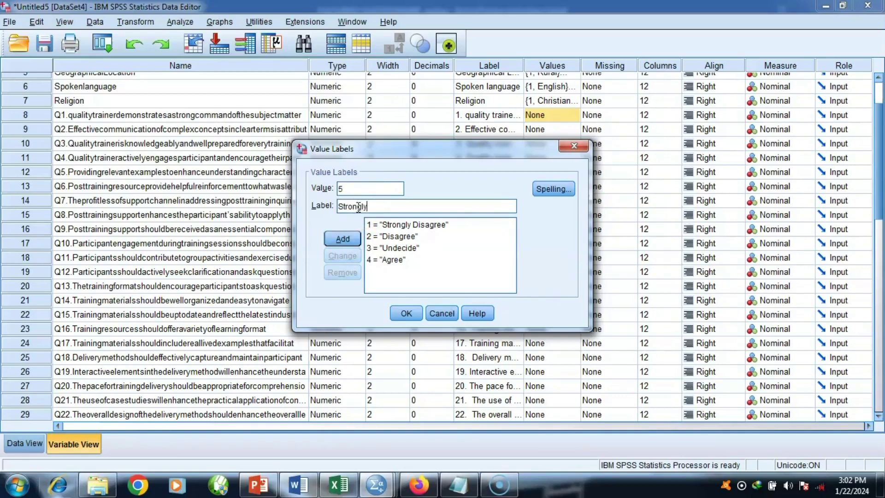
{"action": "type", "text": "Agree"}
{"action": "left_click", "coordinate": [343, 238]}
{"action": "left_click", "coordinate": [404, 313]}
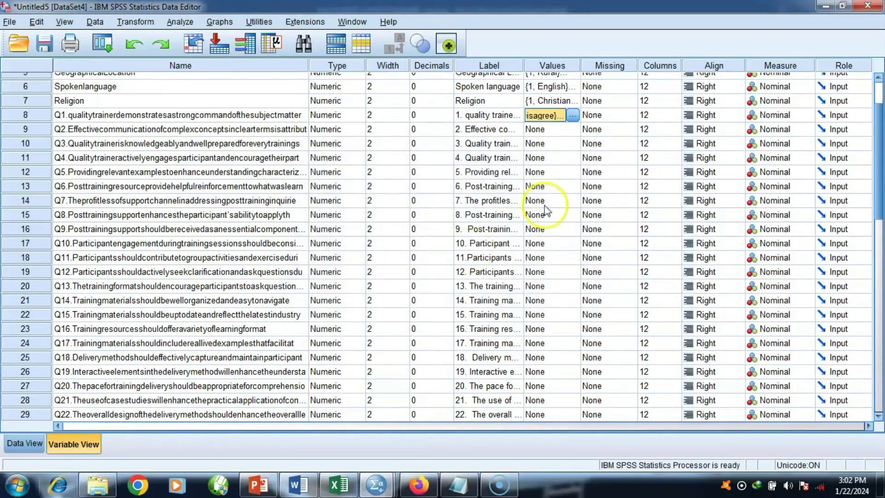
Reopen Q1's value labels to check the five defined entries, and close them without changes
{"action": "left_click", "coordinate": [573, 116]}
{"action": "left_click", "coordinate": [573, 117]}
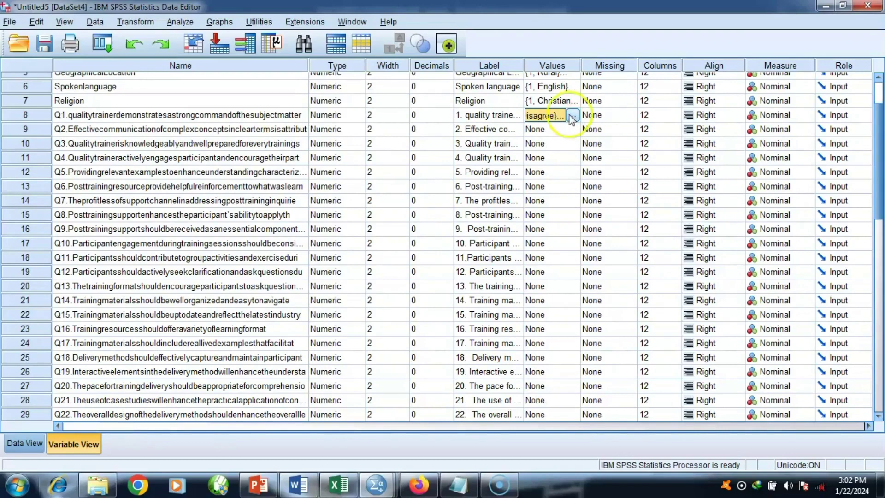
{"action": "left_click", "coordinate": [573, 117]}
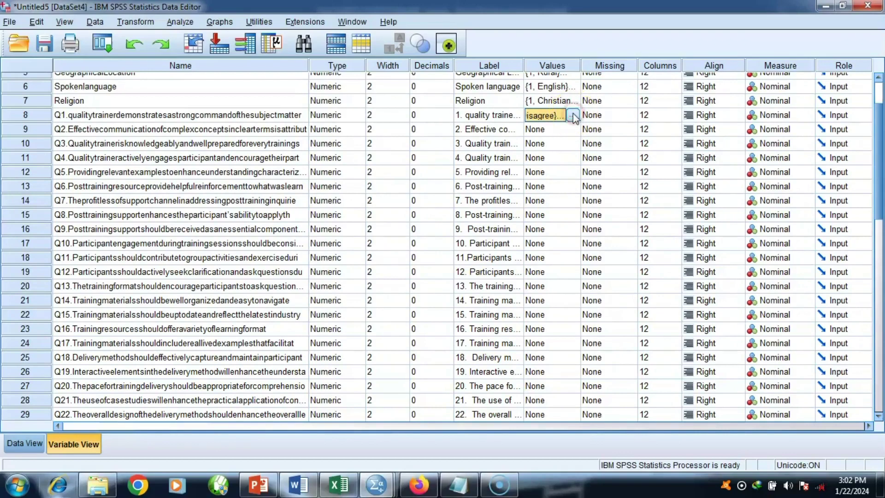
{"action": "left_click", "coordinate": [572, 144]}
{"action": "left_click", "coordinate": [571, 147]}
{"action": "double_click", "coordinate": [573, 119]}
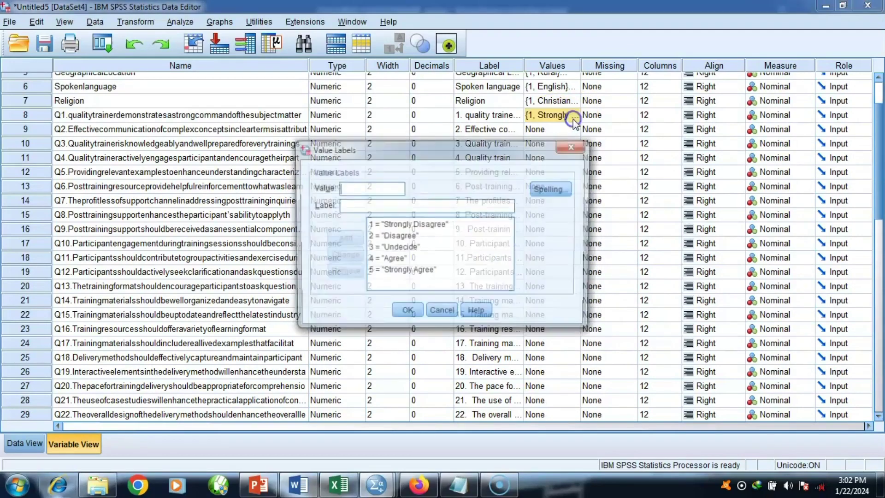
{"action": "left_click", "coordinate": [574, 148]}
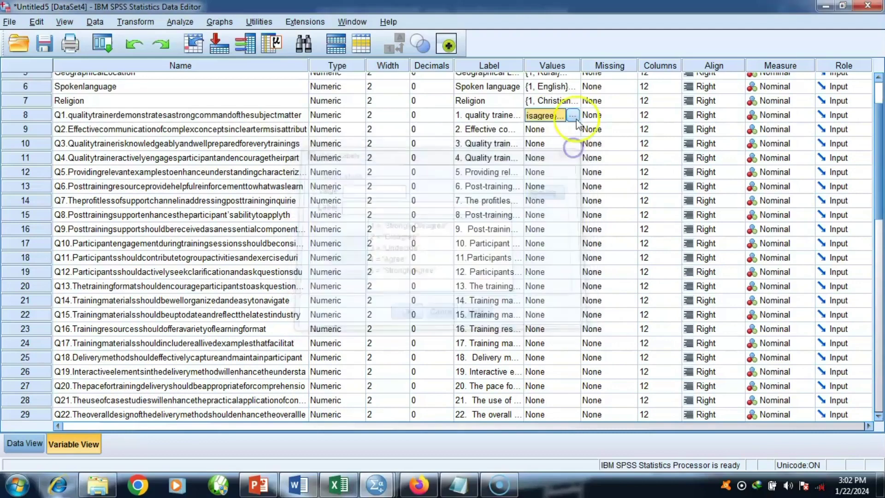
Copy the value label set of the Q1 variable
{"action": "left_click", "coordinate": [574, 115]}
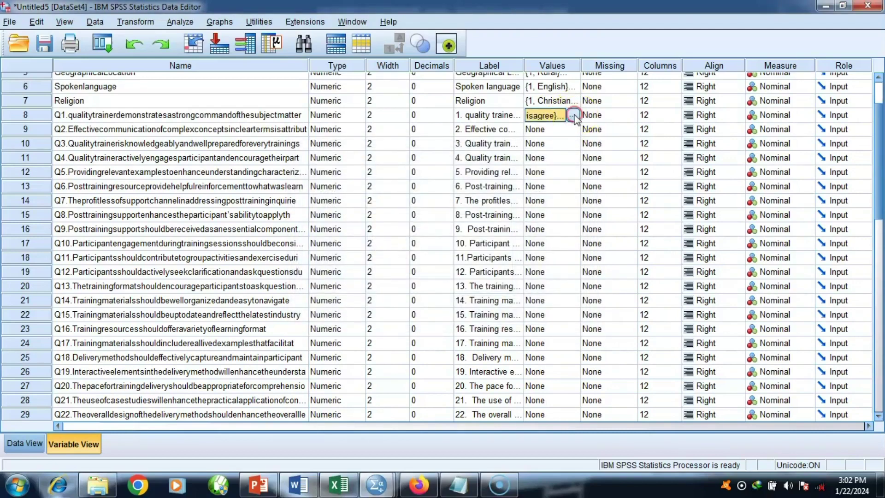
{"action": "right_click", "coordinate": [559, 116]}
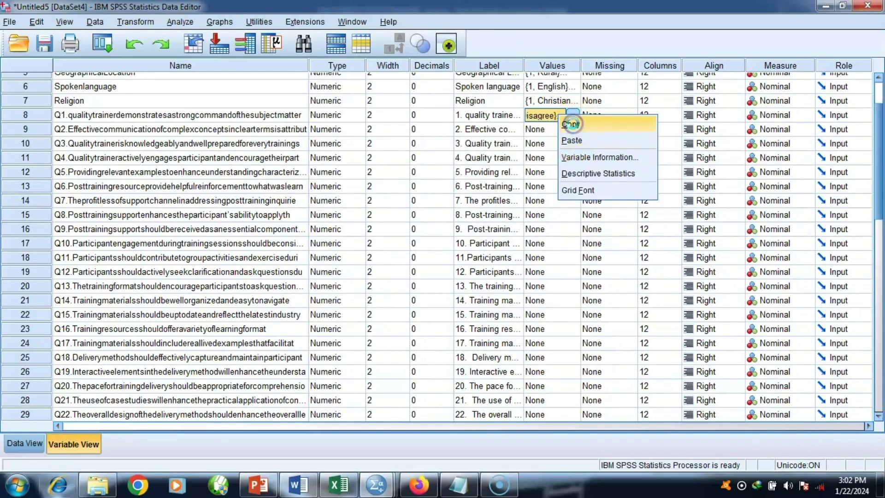
{"action": "left_click", "coordinate": [574, 124]}
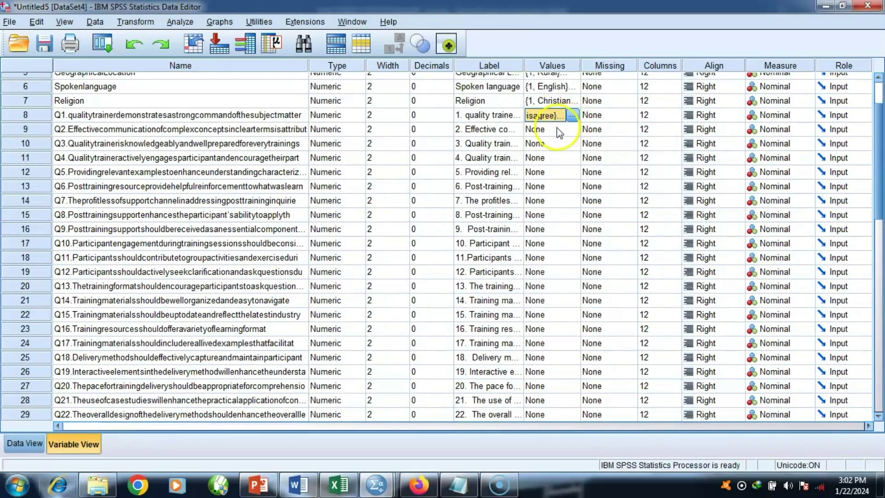
{"action": "left_click", "coordinate": [567, 130]}
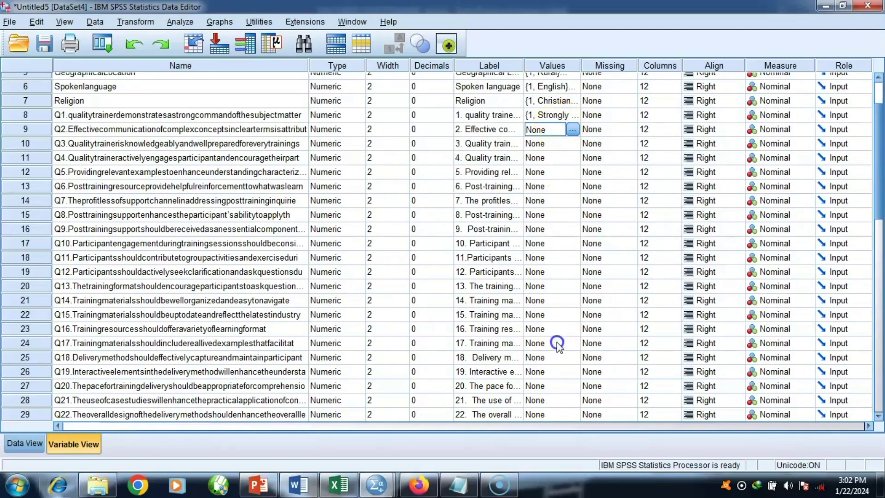
{"action": "left_click", "coordinate": [572, 130]}
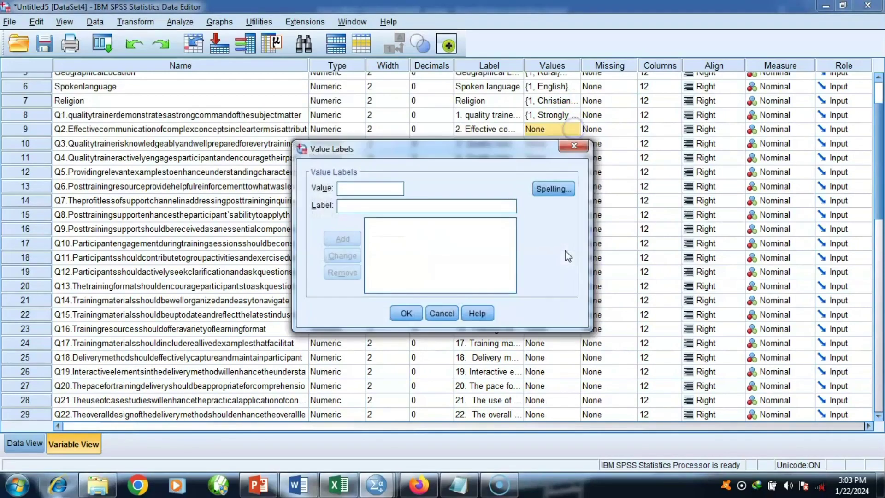
{"action": "left_click", "coordinate": [574, 147]}
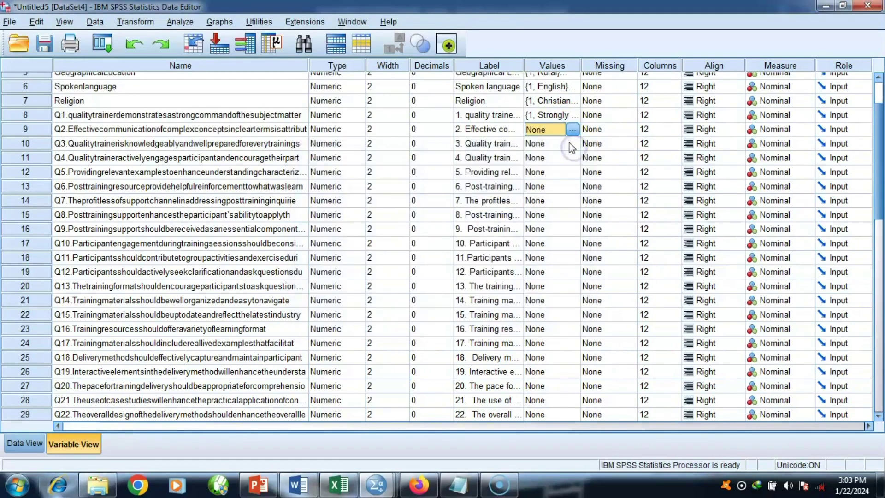
Paste the copied value labels into the Values cells of variables Q2 through Q22
{"action": "left_click_drag", "start_coordinate": [549, 172], "coordinate": [538, 131]}
{"action": "key", "text": "shift+Down"}
{"action": "key", "text": "shift+Down"}
{"action": "key", "text": "shift+Down"}
{"action": "key", "text": "shift+Down"}
{"action": "key", "text": "shift+Down"}
{"action": "key", "text": "shift+Down"}
{"action": "key", "text": "shift+Down"}
{"action": "key", "text": "shift+Down"}
{"action": "key", "text": "shift+Down"}
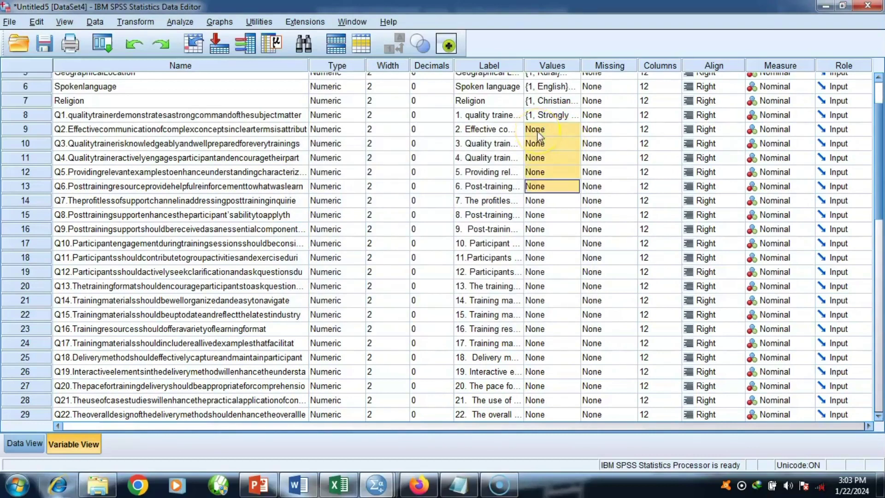
{"action": "key", "text": "shift+Down"}
{"action": "key", "text": "shift+Down"}
{"action": "key", "text": "shift+Down"}
{"action": "key", "text": "shift+Down"}
{"action": "key", "text": "shift+Down"}
{"action": "key", "text": "shift+Down"}
{"action": "key", "text": "shift+Down"}
{"action": "key", "text": "shift+Down"}
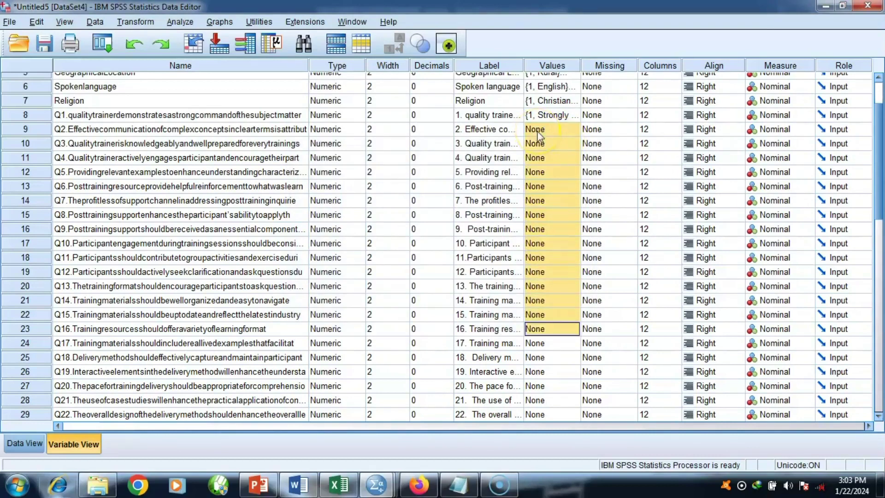
{"action": "key", "text": "shift+Down"}
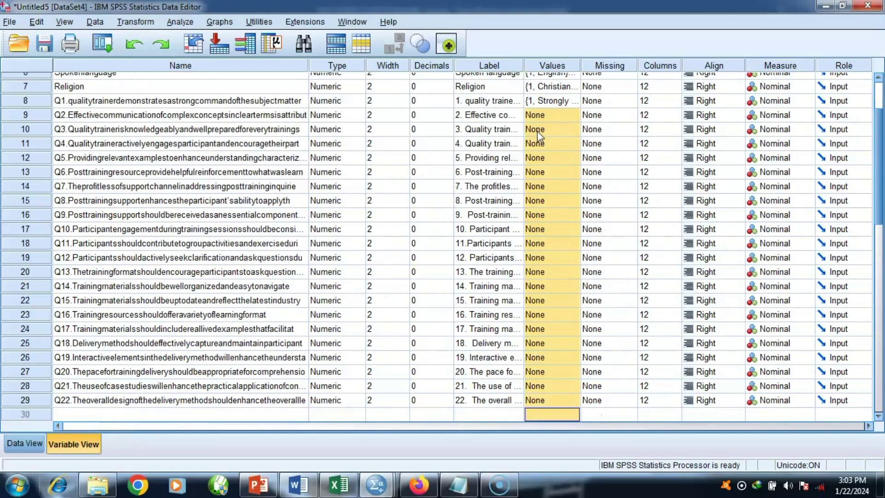
{"action": "key", "text": "shift+Up"}
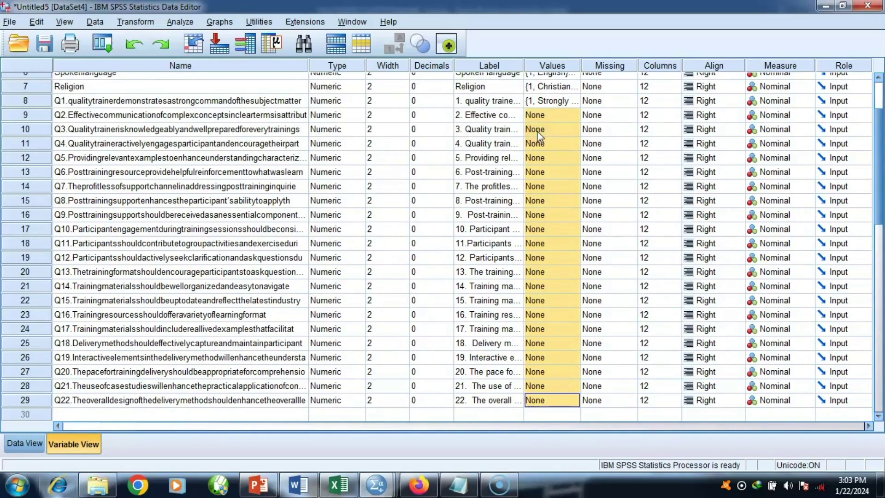
{"action": "right_click", "coordinate": [538, 131]}
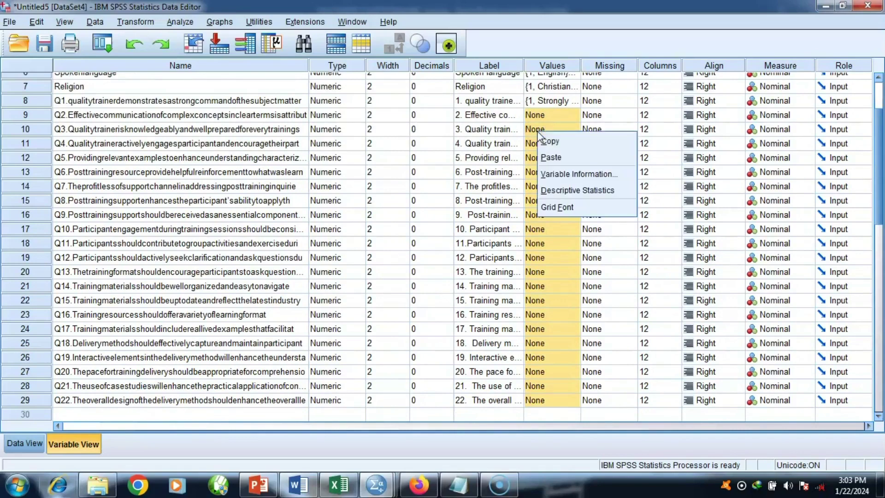
{"action": "left_click", "coordinate": [551, 158]}
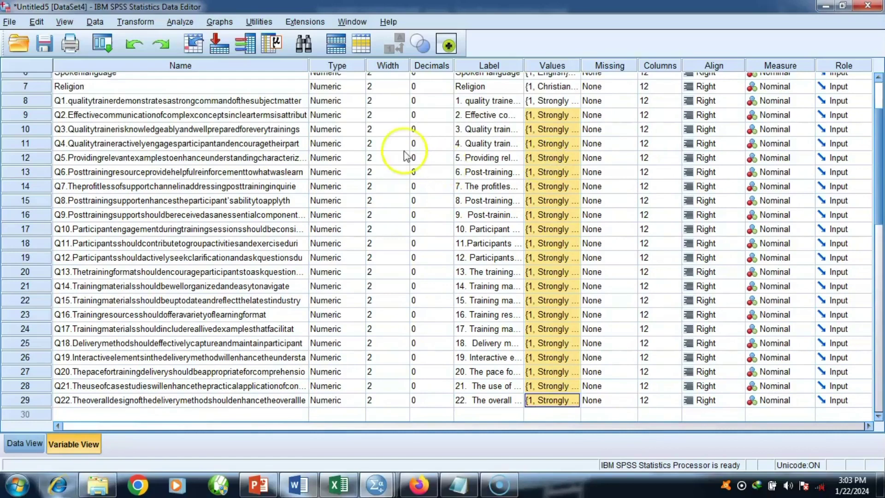
Show value labels instead of numeric codes in the data grid and check the responses across the question columns
{"action": "left_click", "coordinate": [9, 444]}
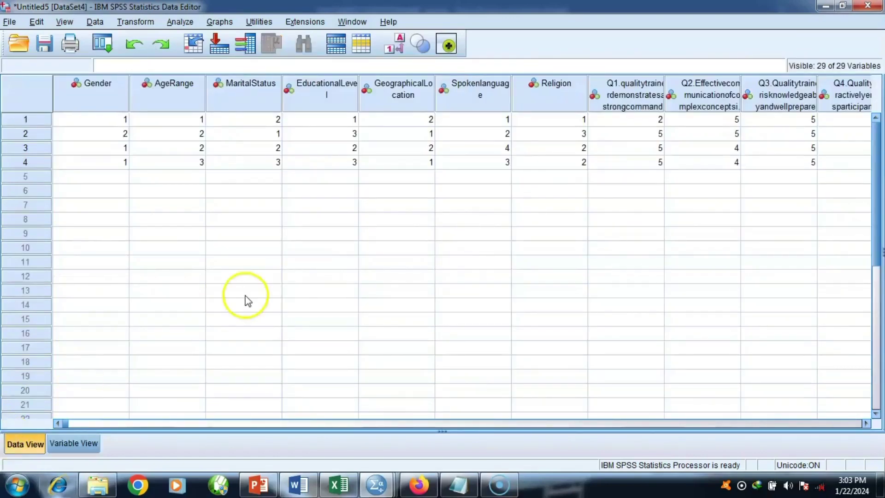
{"action": "left_click", "coordinate": [398, 49]}
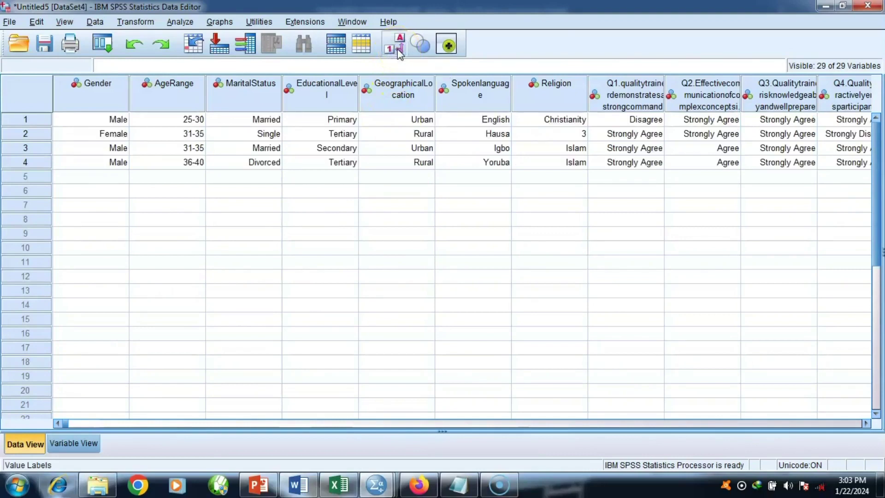
{"action": "left_click", "coordinate": [205, 423]}
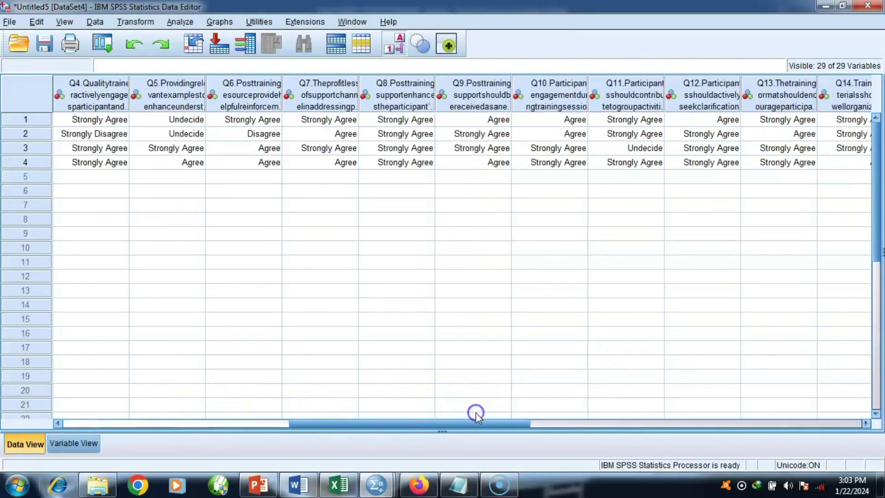
{"action": "left_click_drag", "start_coordinate": [470, 417], "coordinate": [279, 377]}
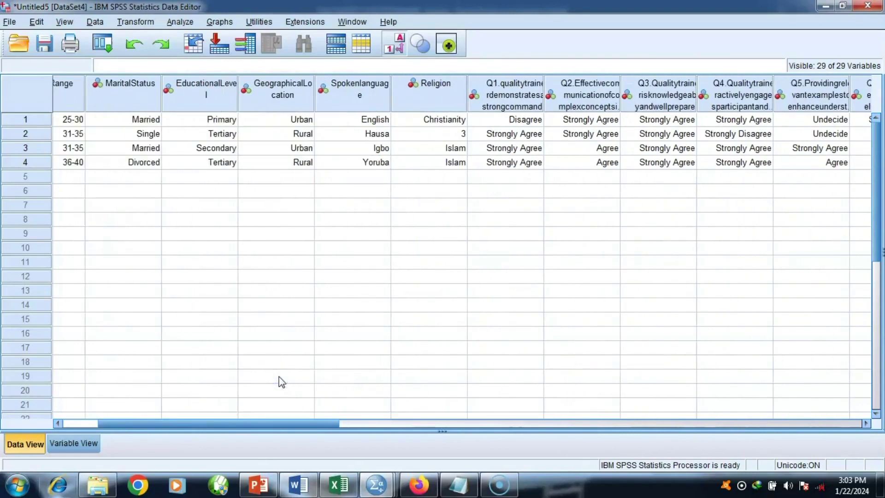